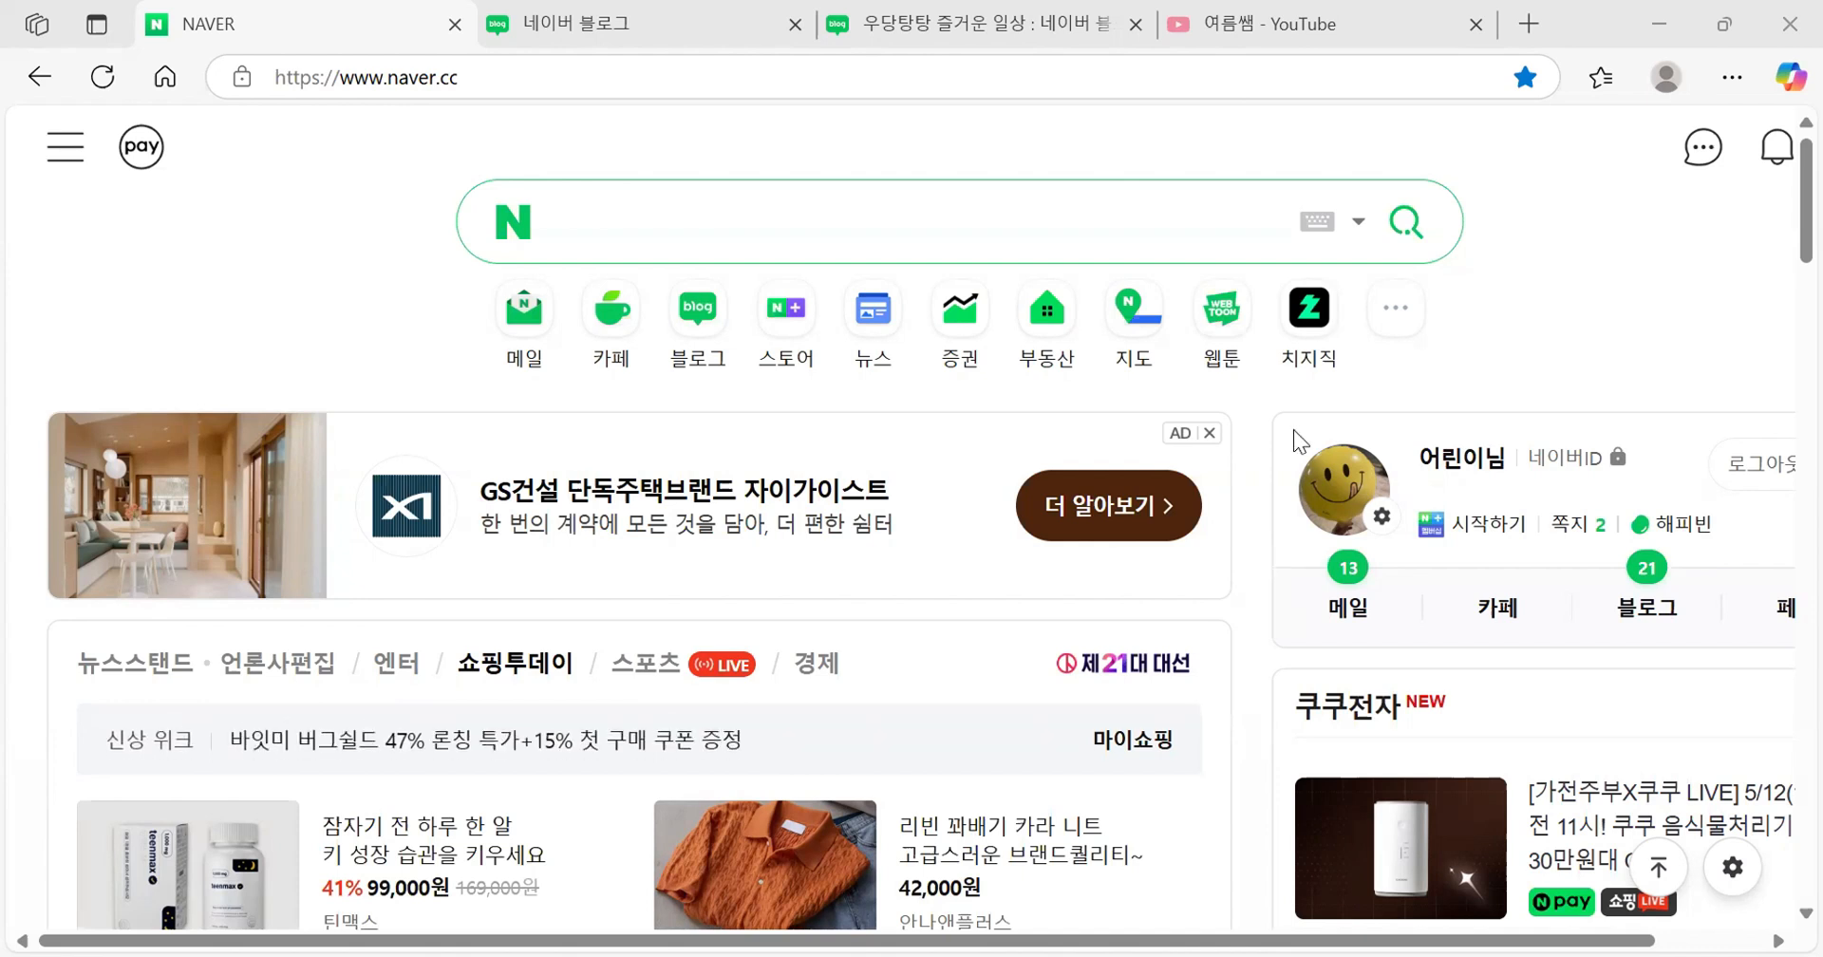
Switch to the already open Naver blog home page
drag(1282, 405, 1264, 624)
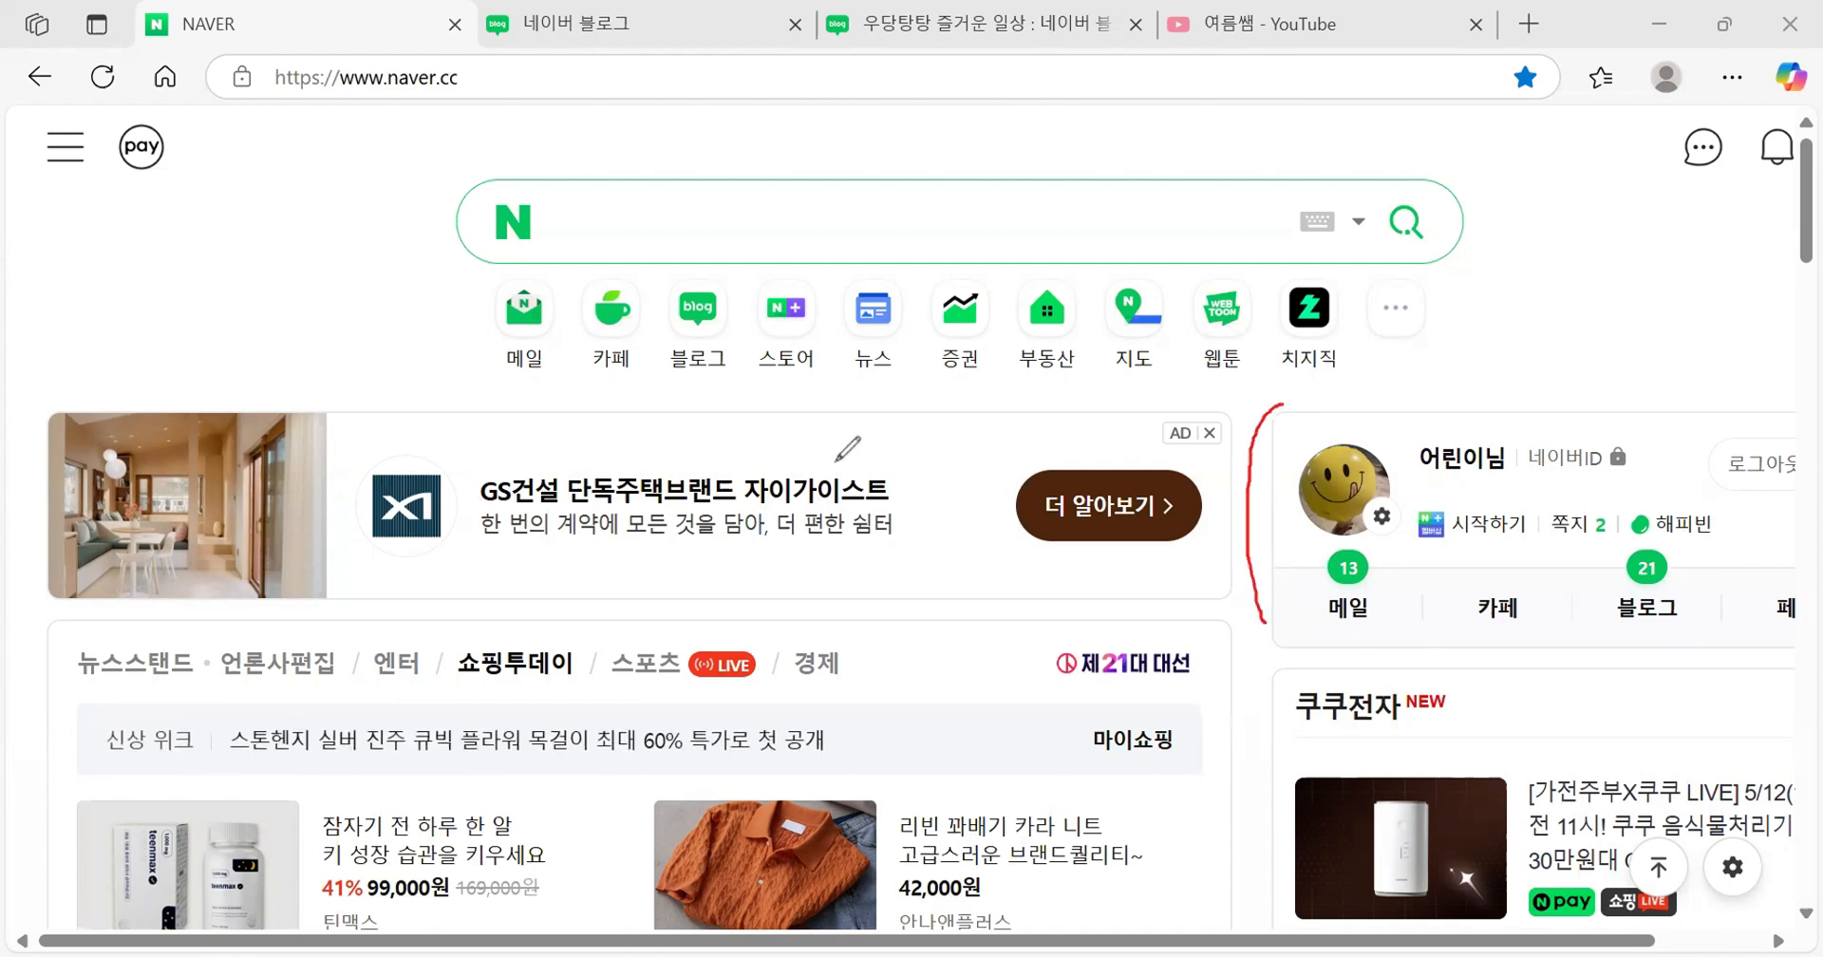
mouse_move(676, 213)
mouse_down()
mouse_move(694, 278)
mouse_move(727, 257)
mouse_up()
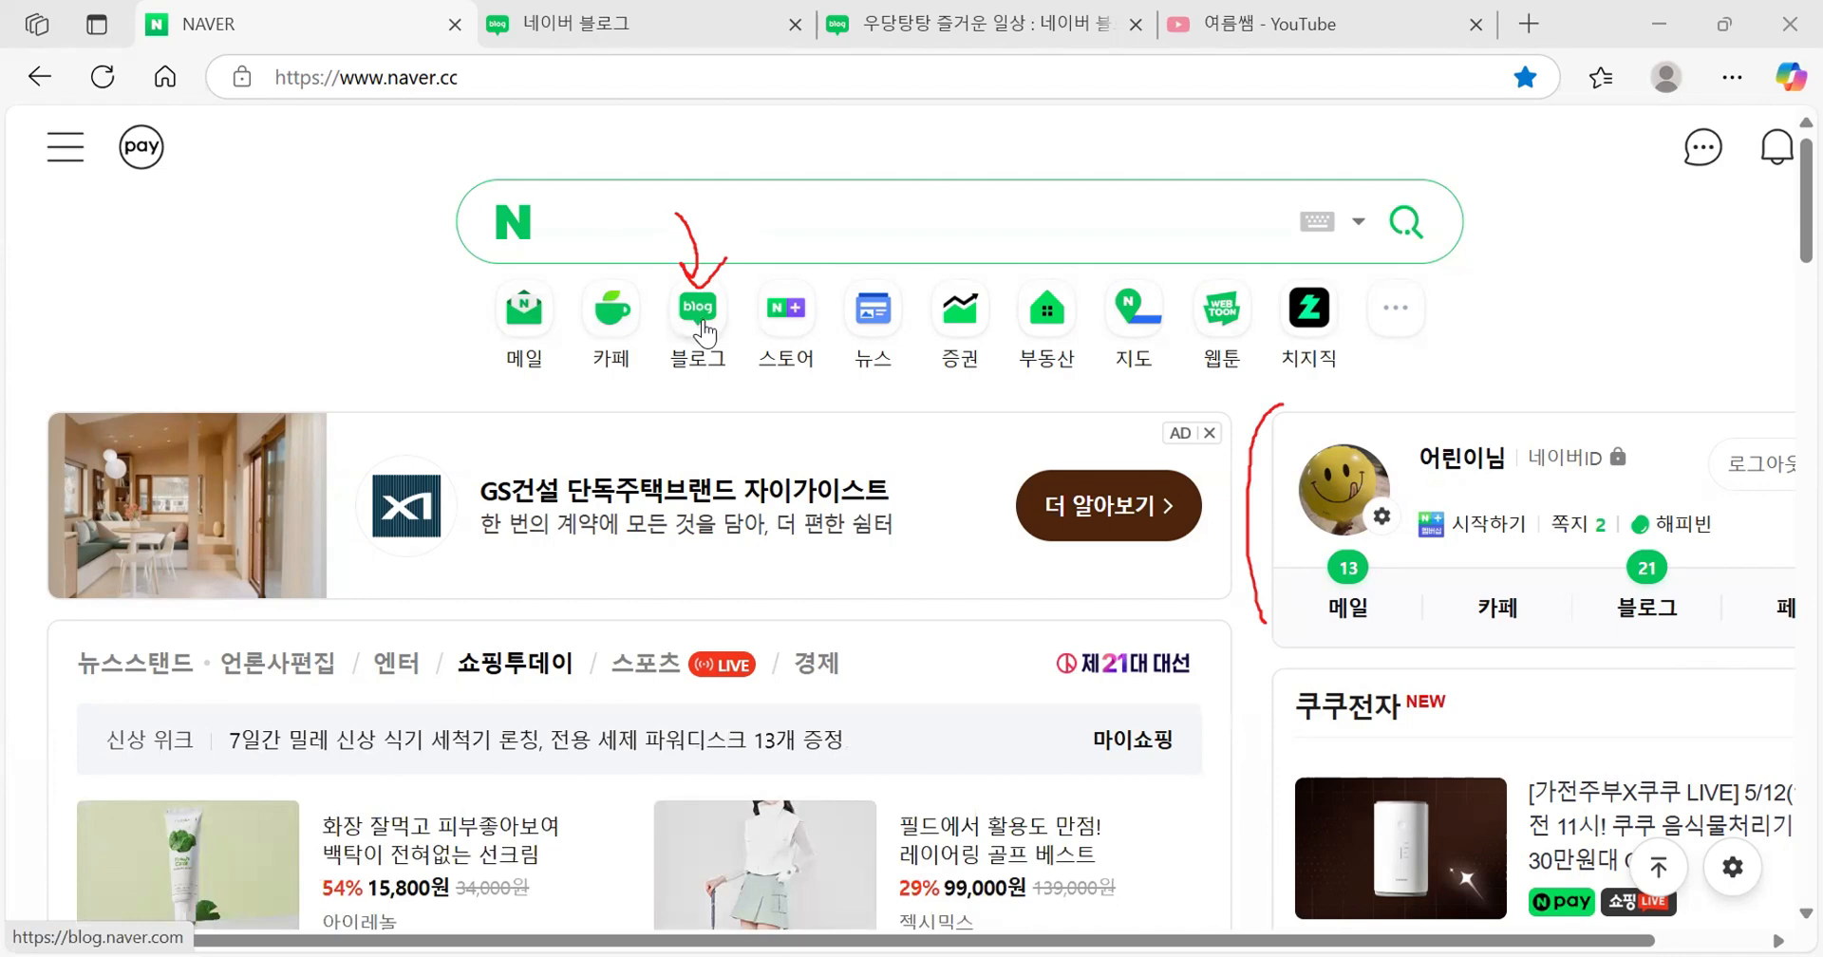
click(680, 23)
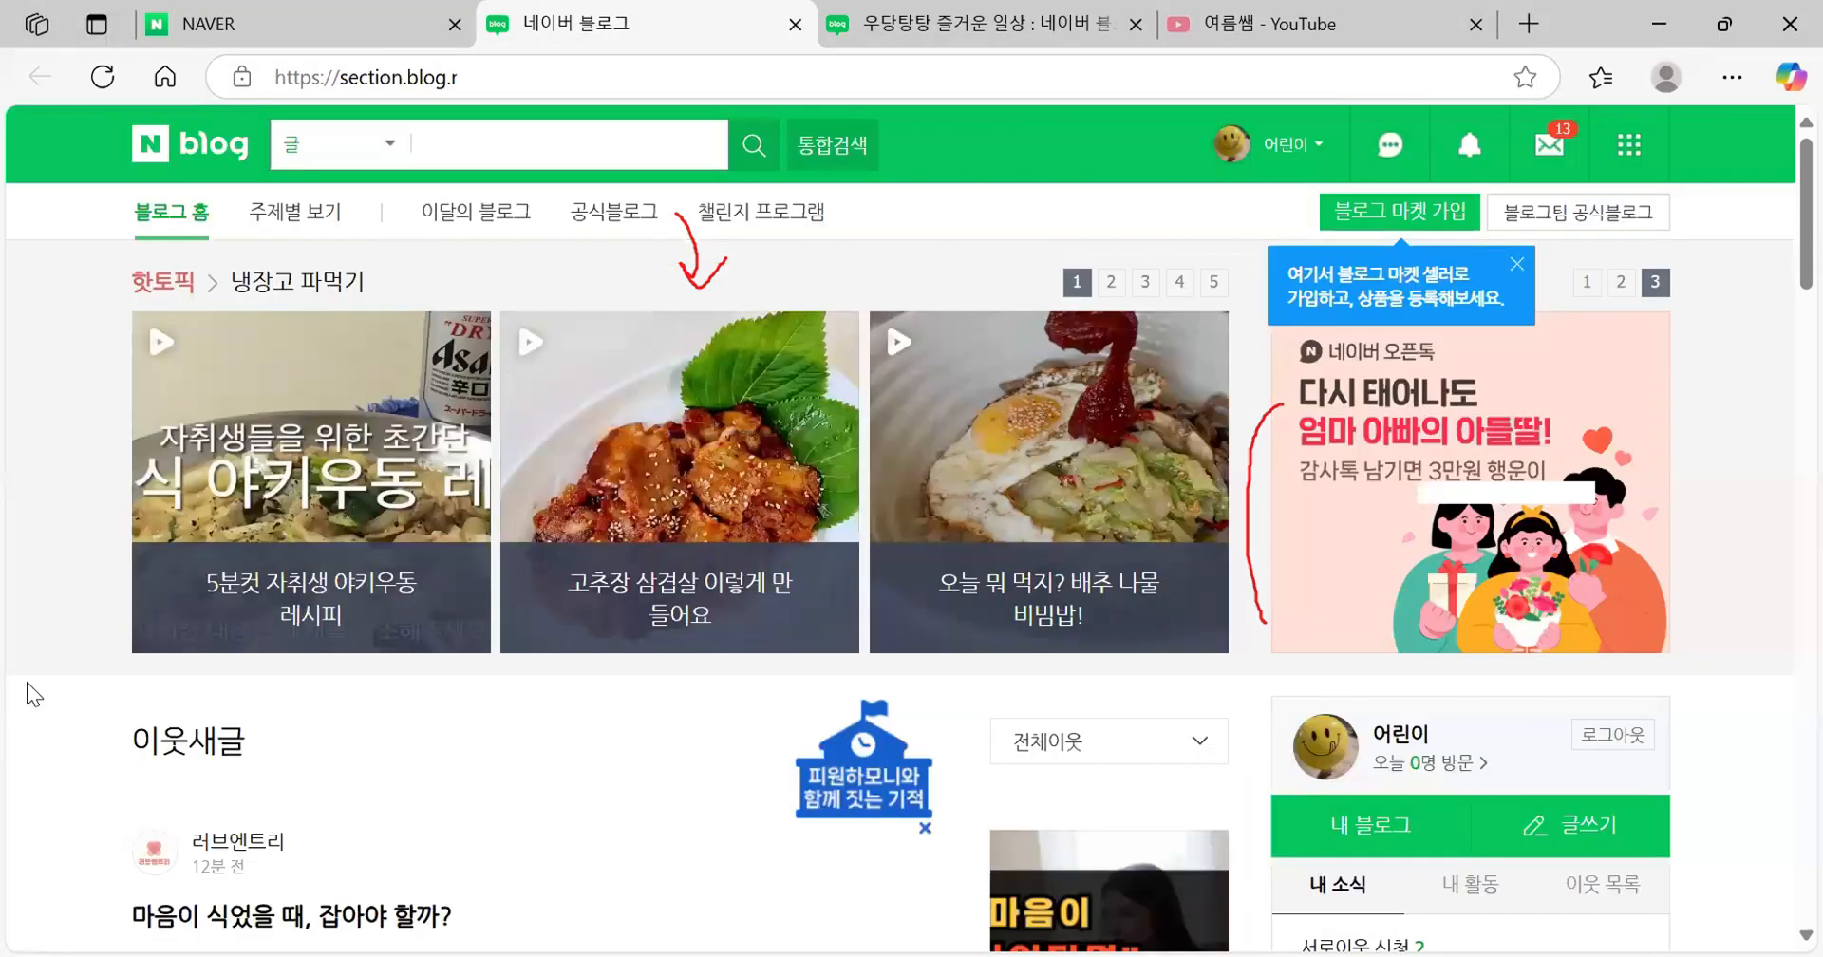
click(698, 247)
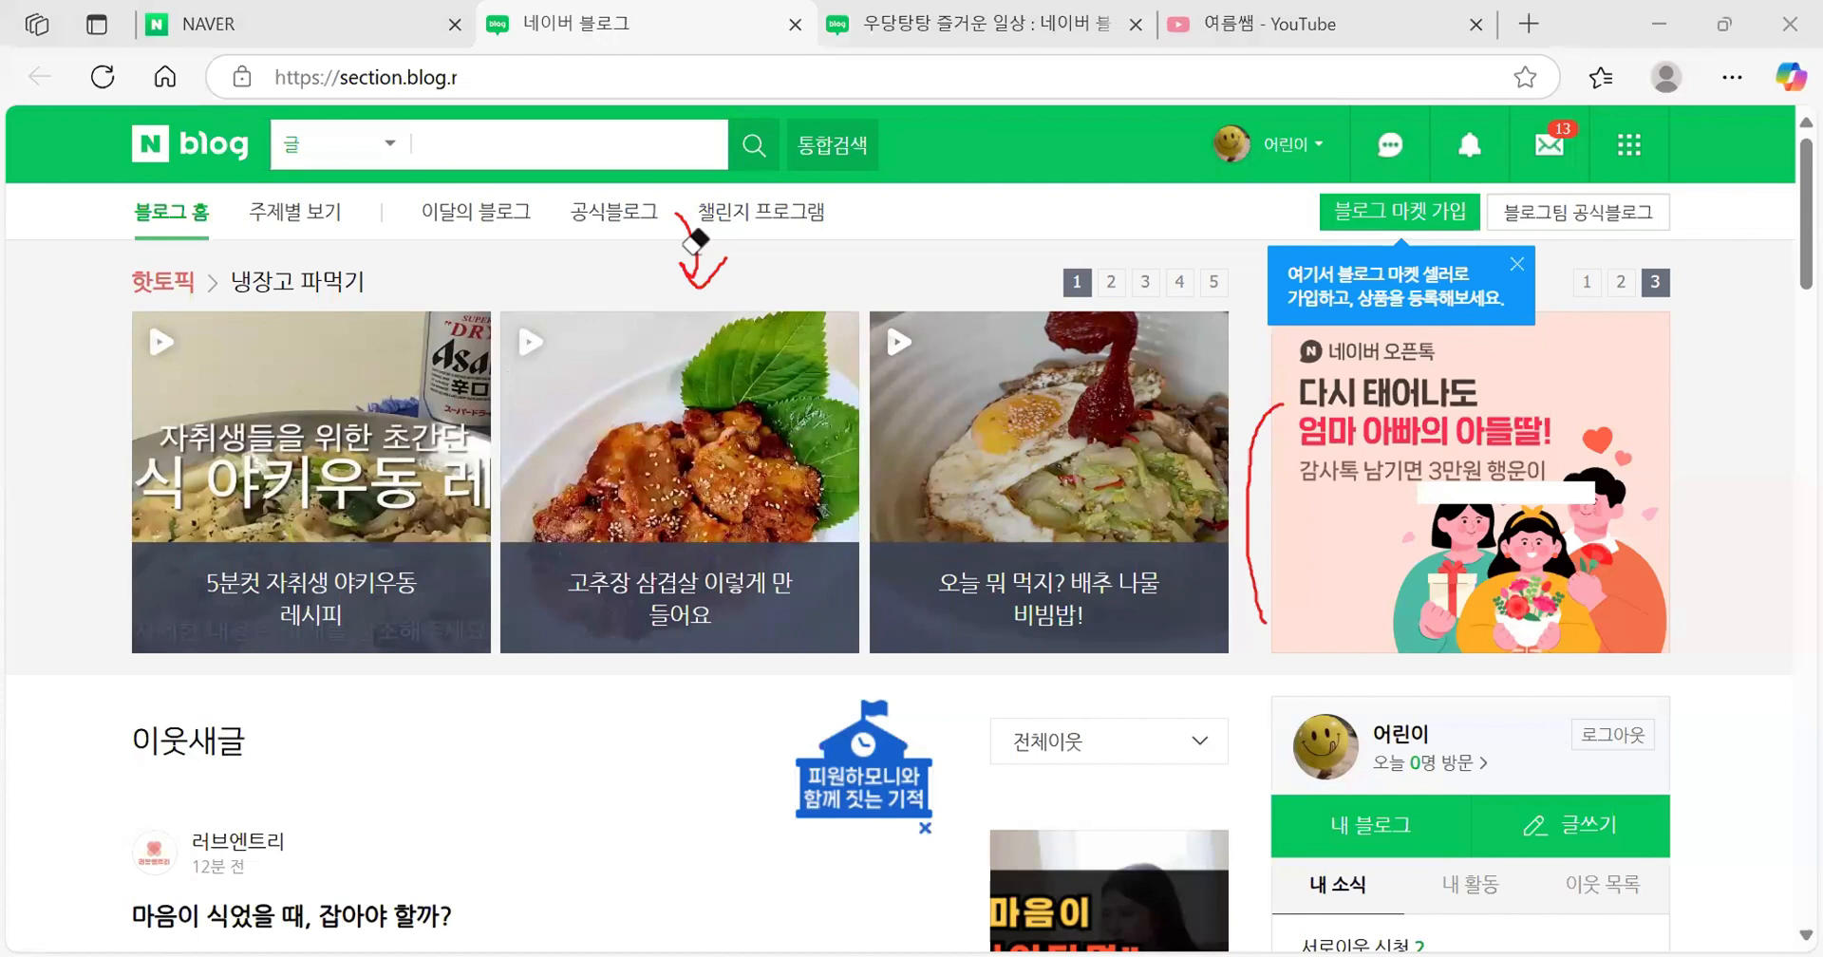
click(697, 242)
mouse_move(1465, 826)
mouse_down()
mouse_move(1330, 859)
mouse_move(1277, 803)
mouse_move(1434, 793)
mouse_move(1458, 843)
mouse_up()
mouse_move(1303, 805)
mouse_down()
mouse_move(1284, 848)
mouse_move(1324, 860)
mouse_up()
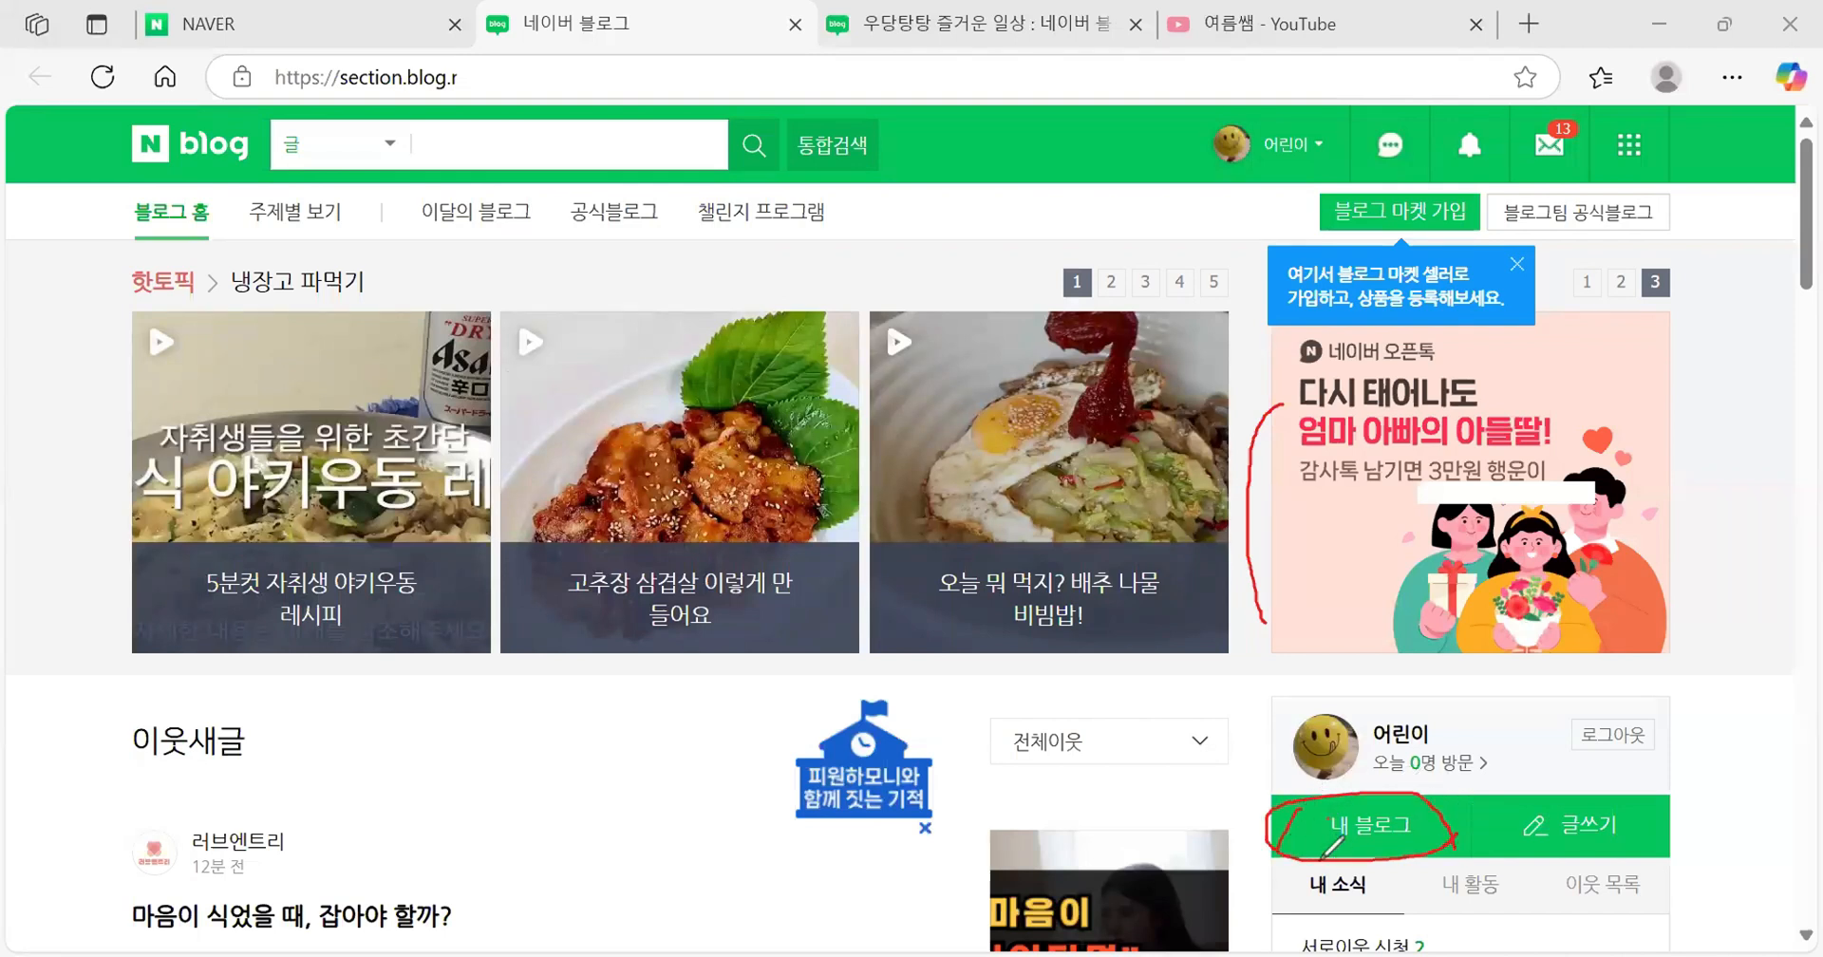
drag(1377, 802, 1377, 834)
drag(1290, 828, 1443, 823)
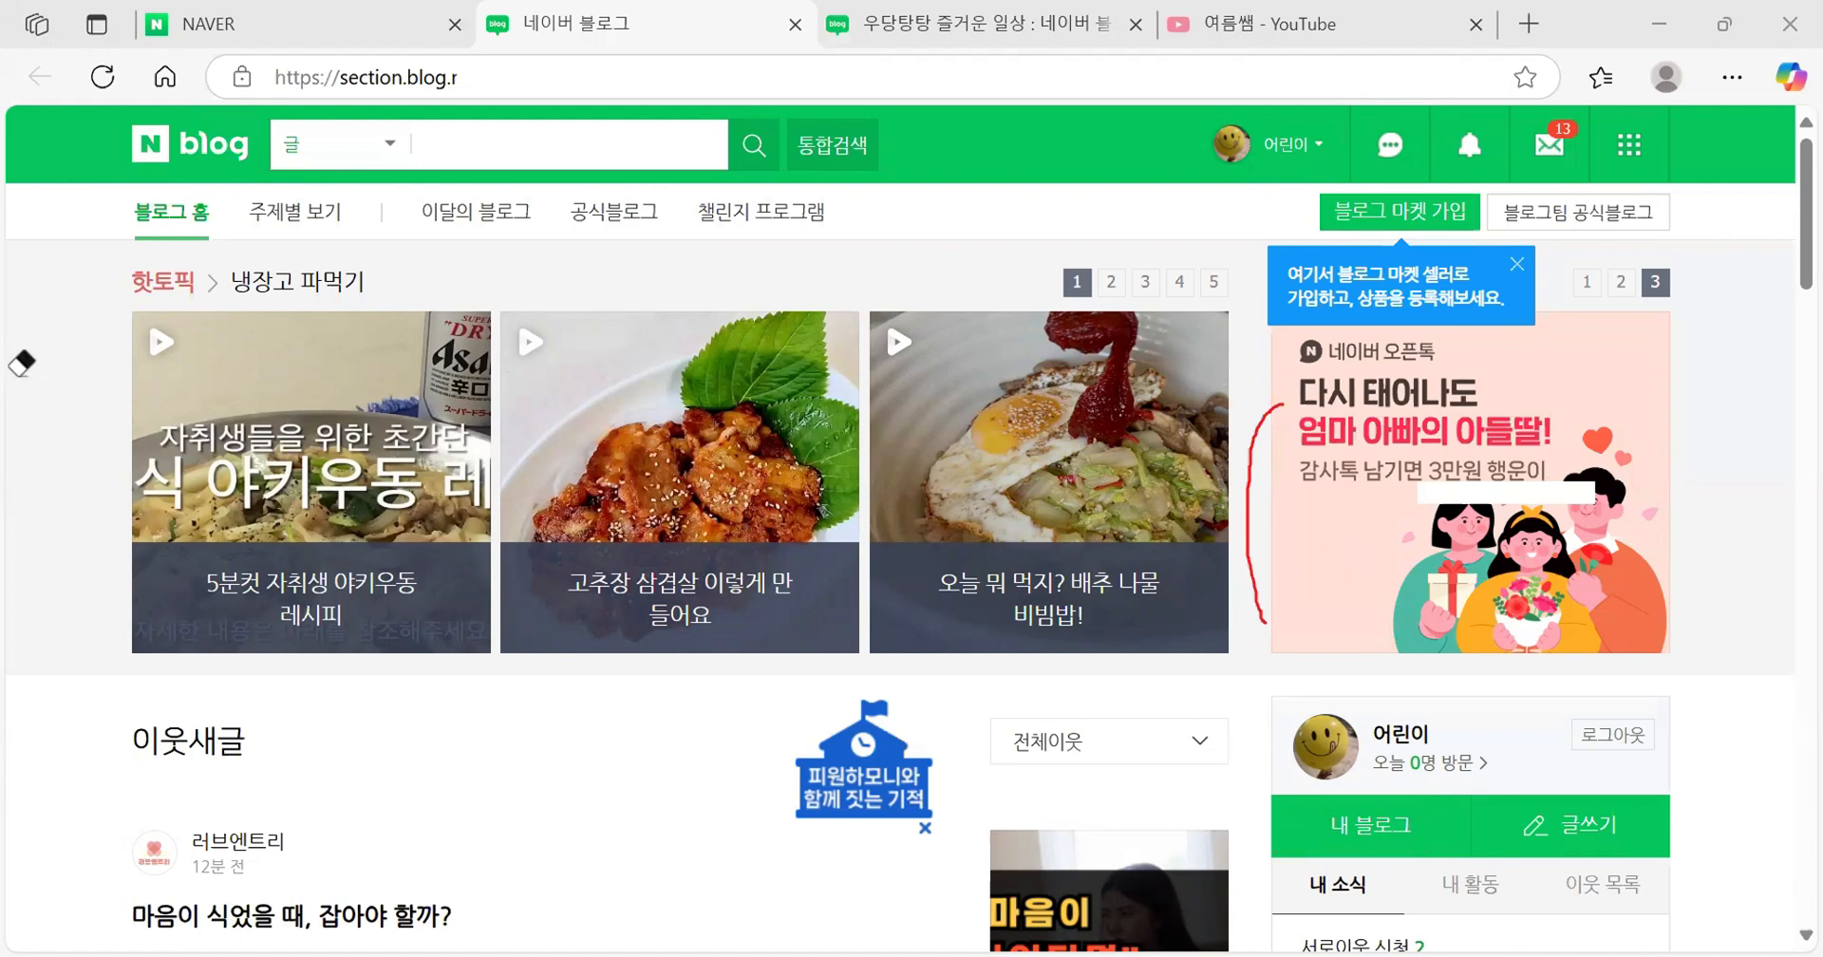
Switch to the brunch cafe post that is open in the blog editor
click(1011, 24)
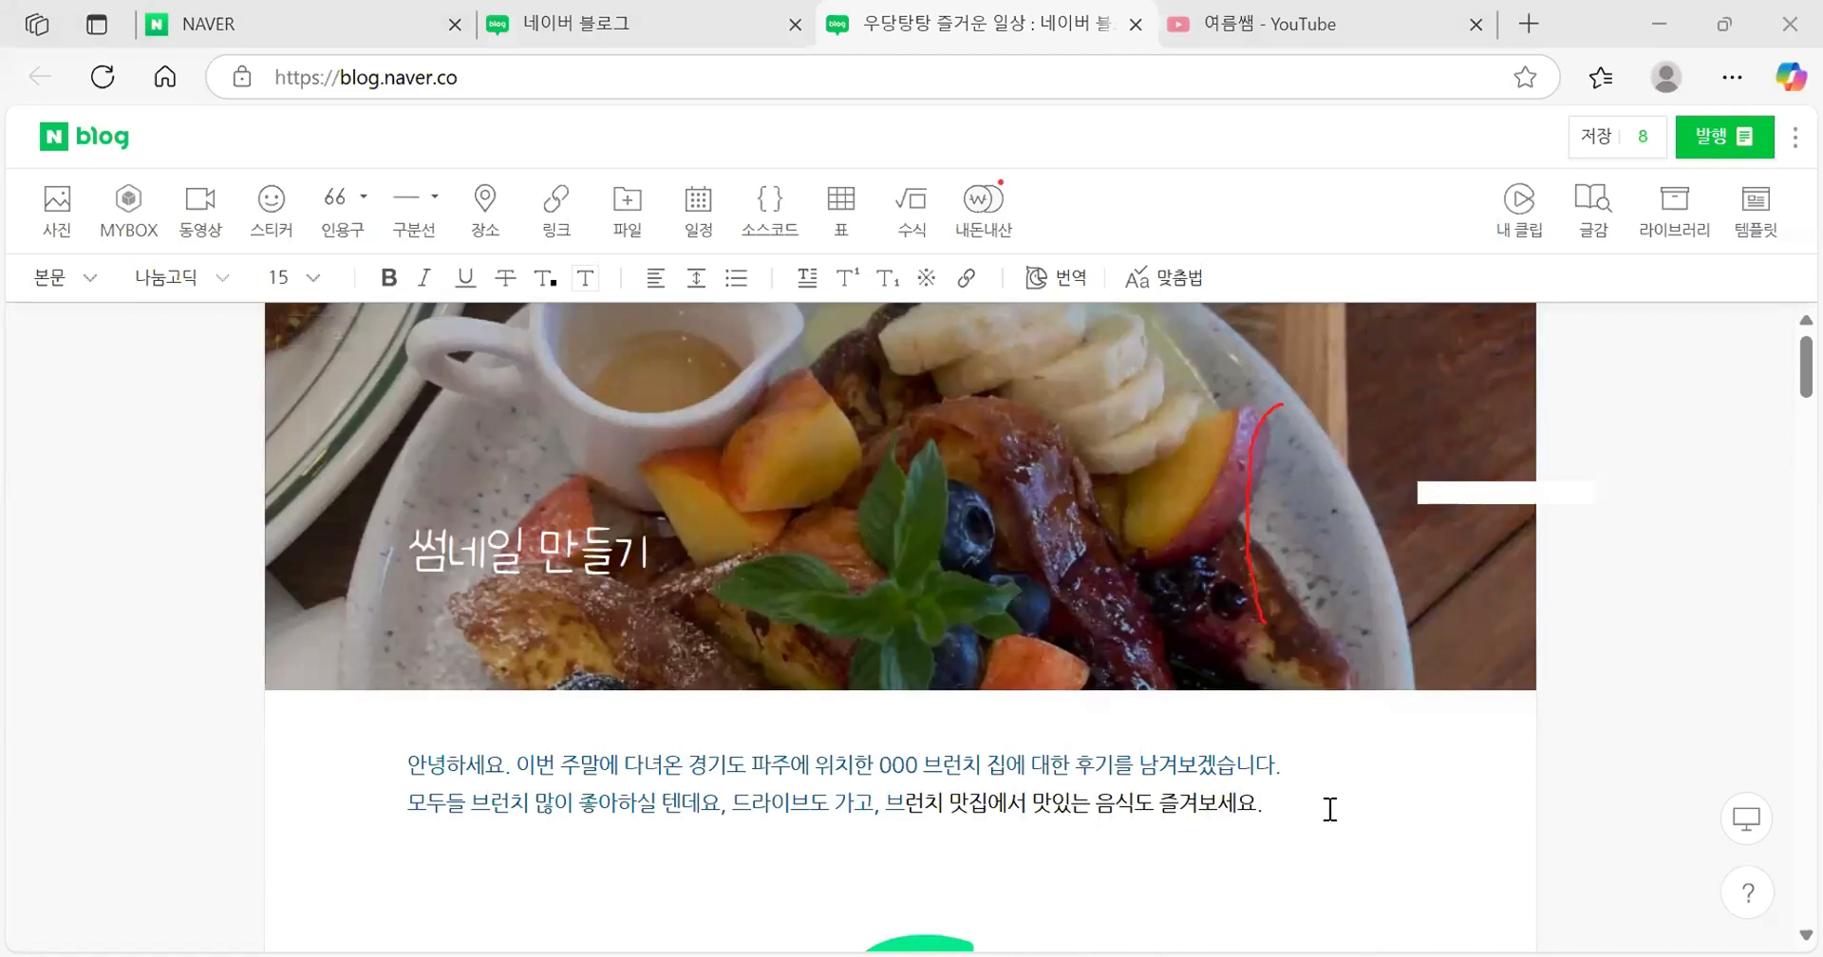
scroll(1329, 809, down, 6)
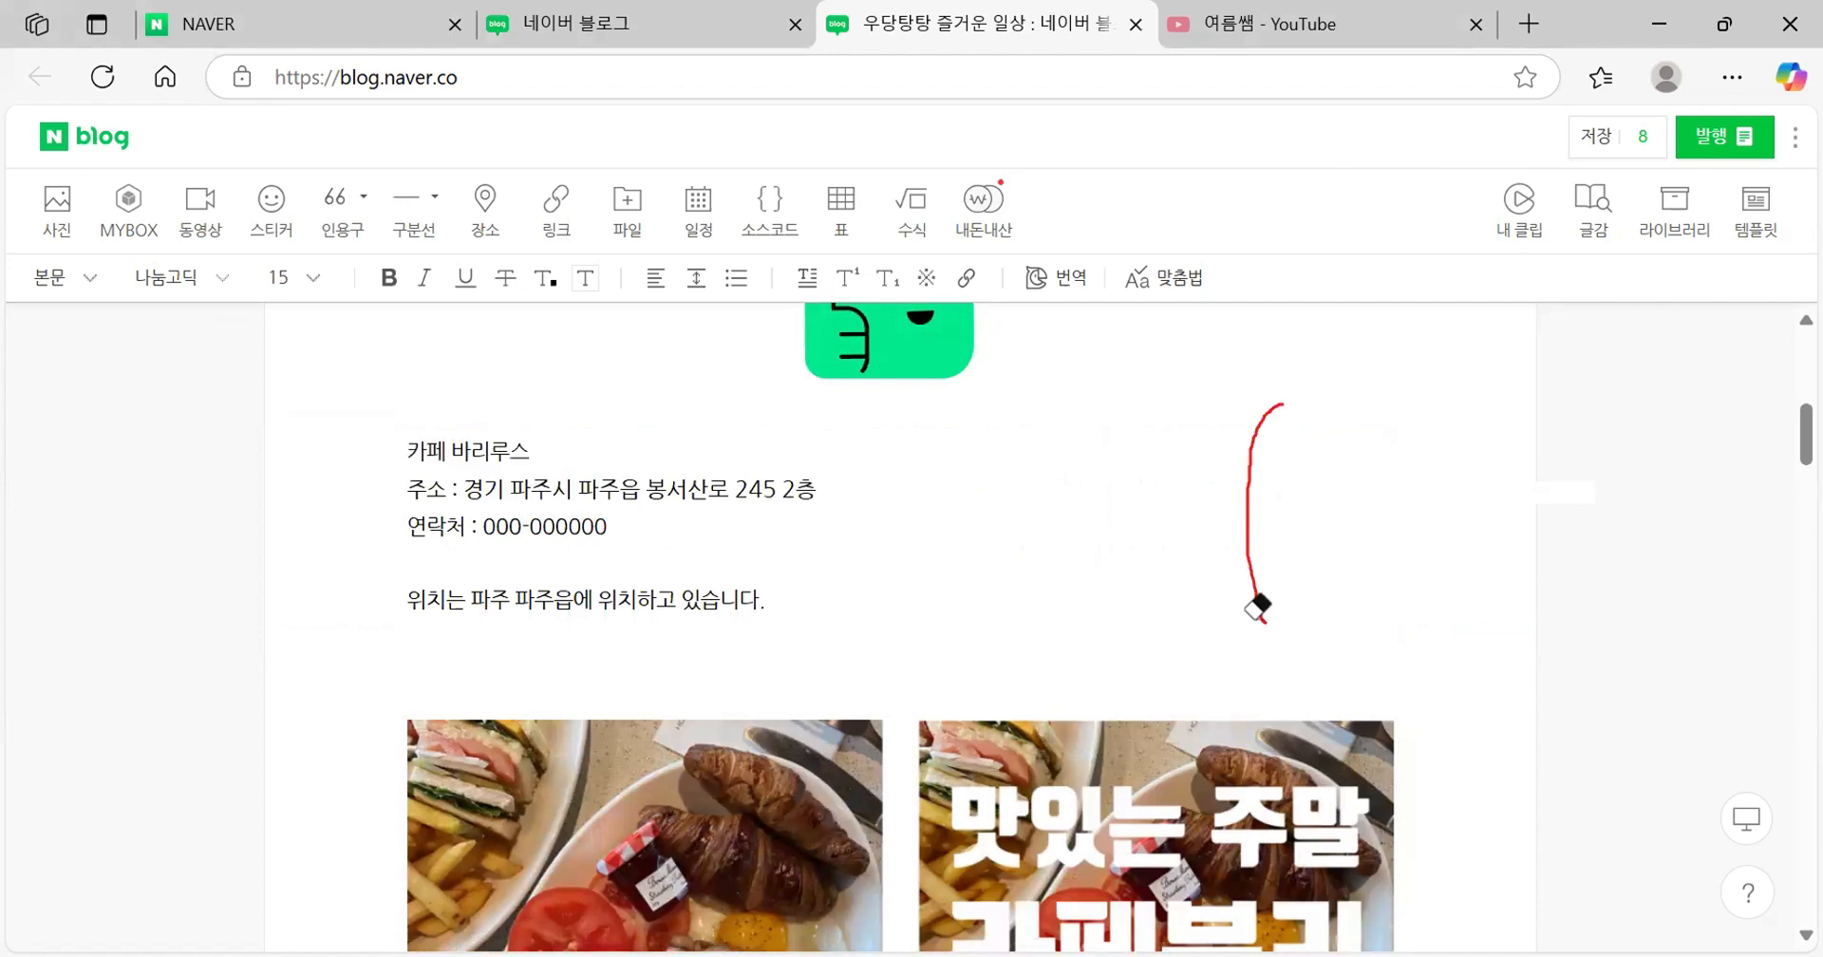
click(1257, 610)
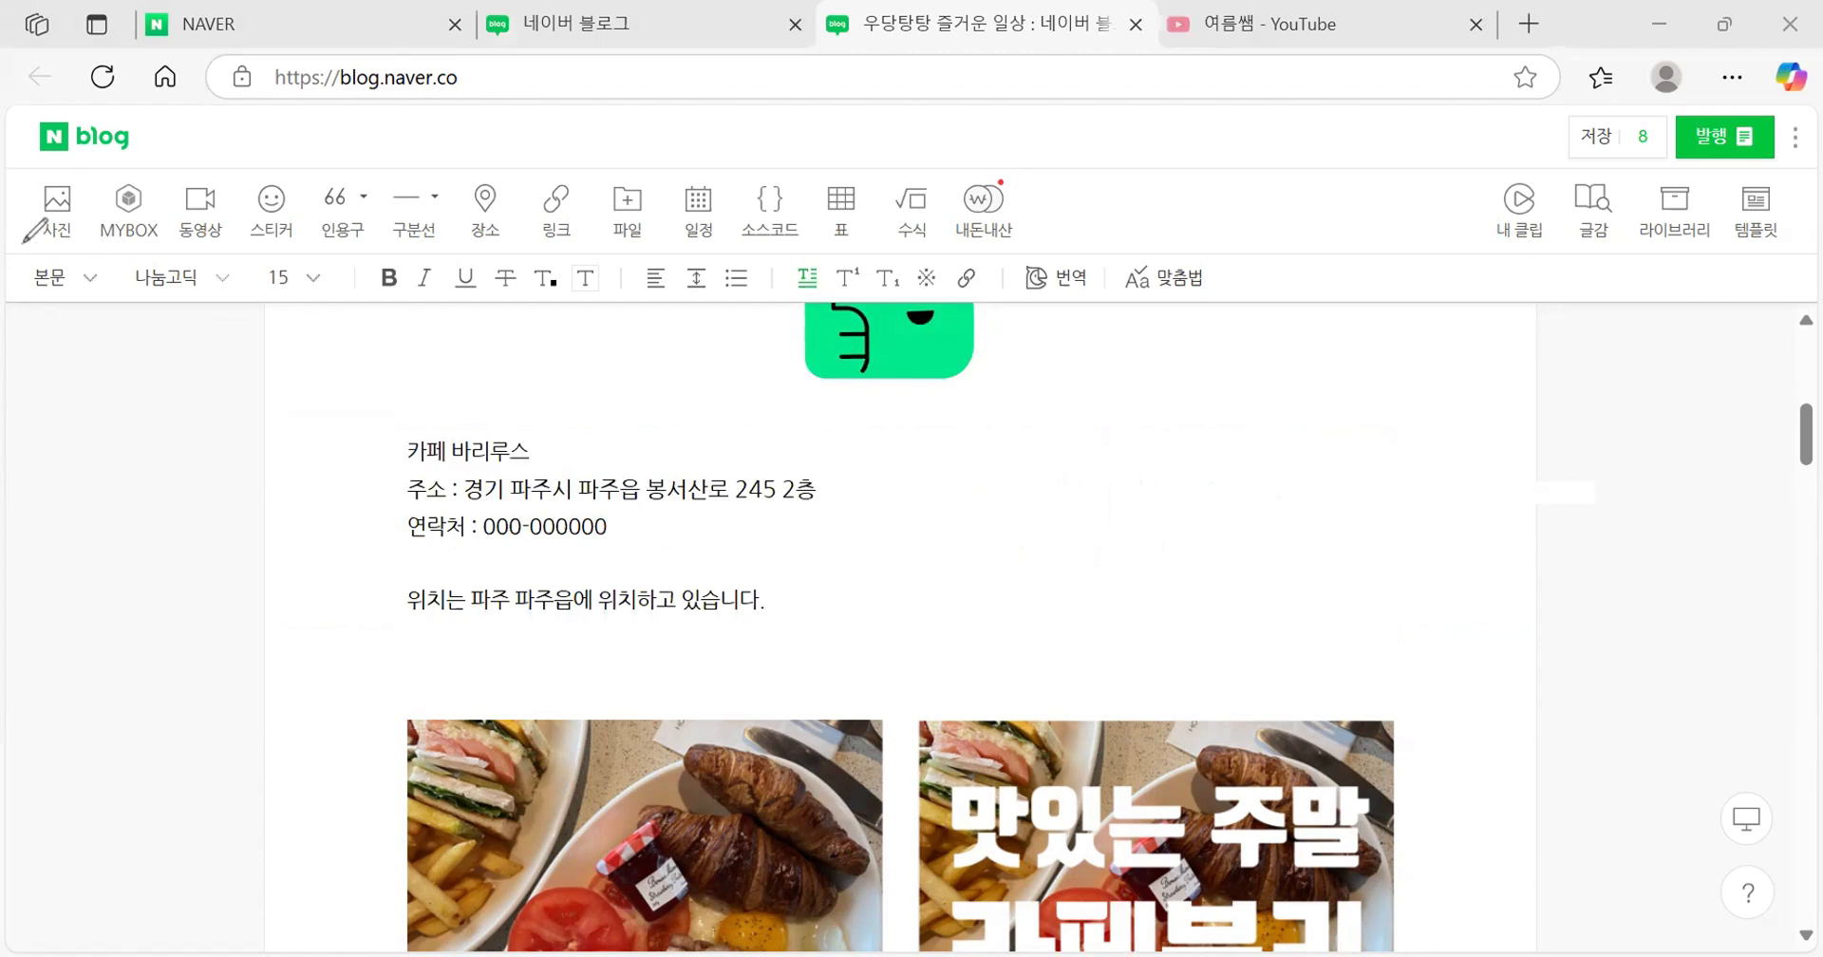
drag(21, 244, 115, 254)
drag(90, 251, 175, 247)
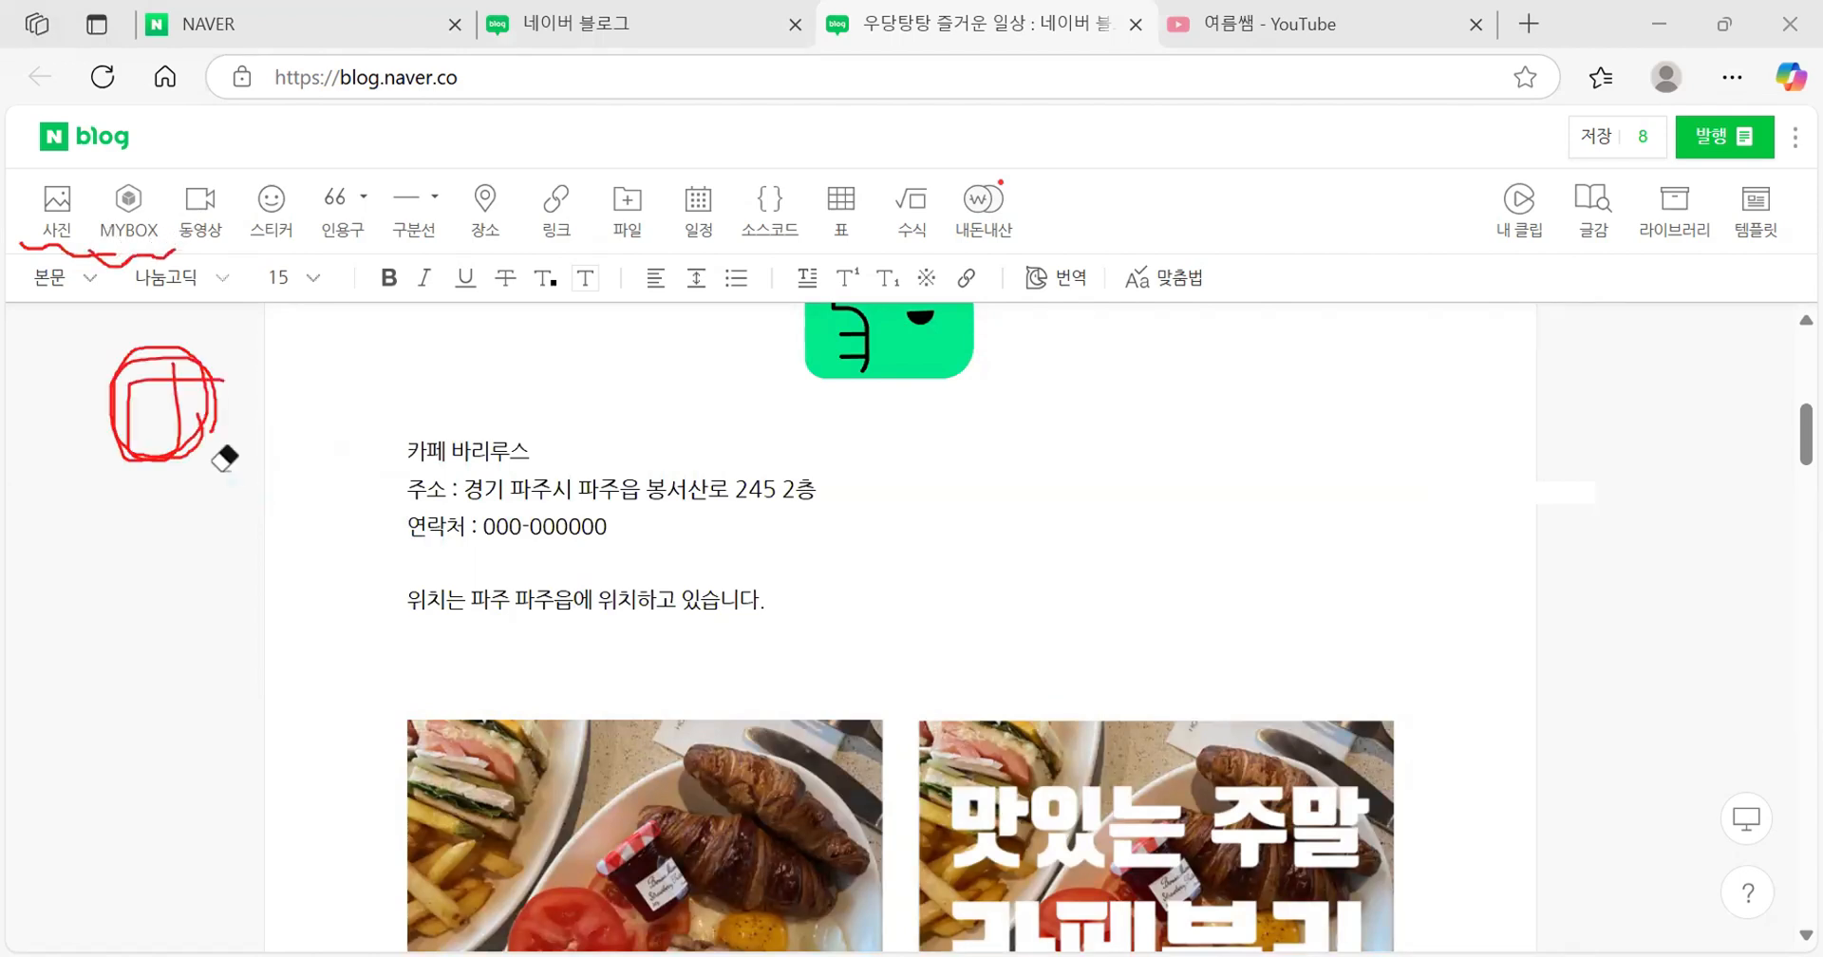
drag(160, 443, 195, 379)
mouse_move(173, 316)
mouse_down()
mouse_move(138, 257)
mouse_move(55, 254)
mouse_up()
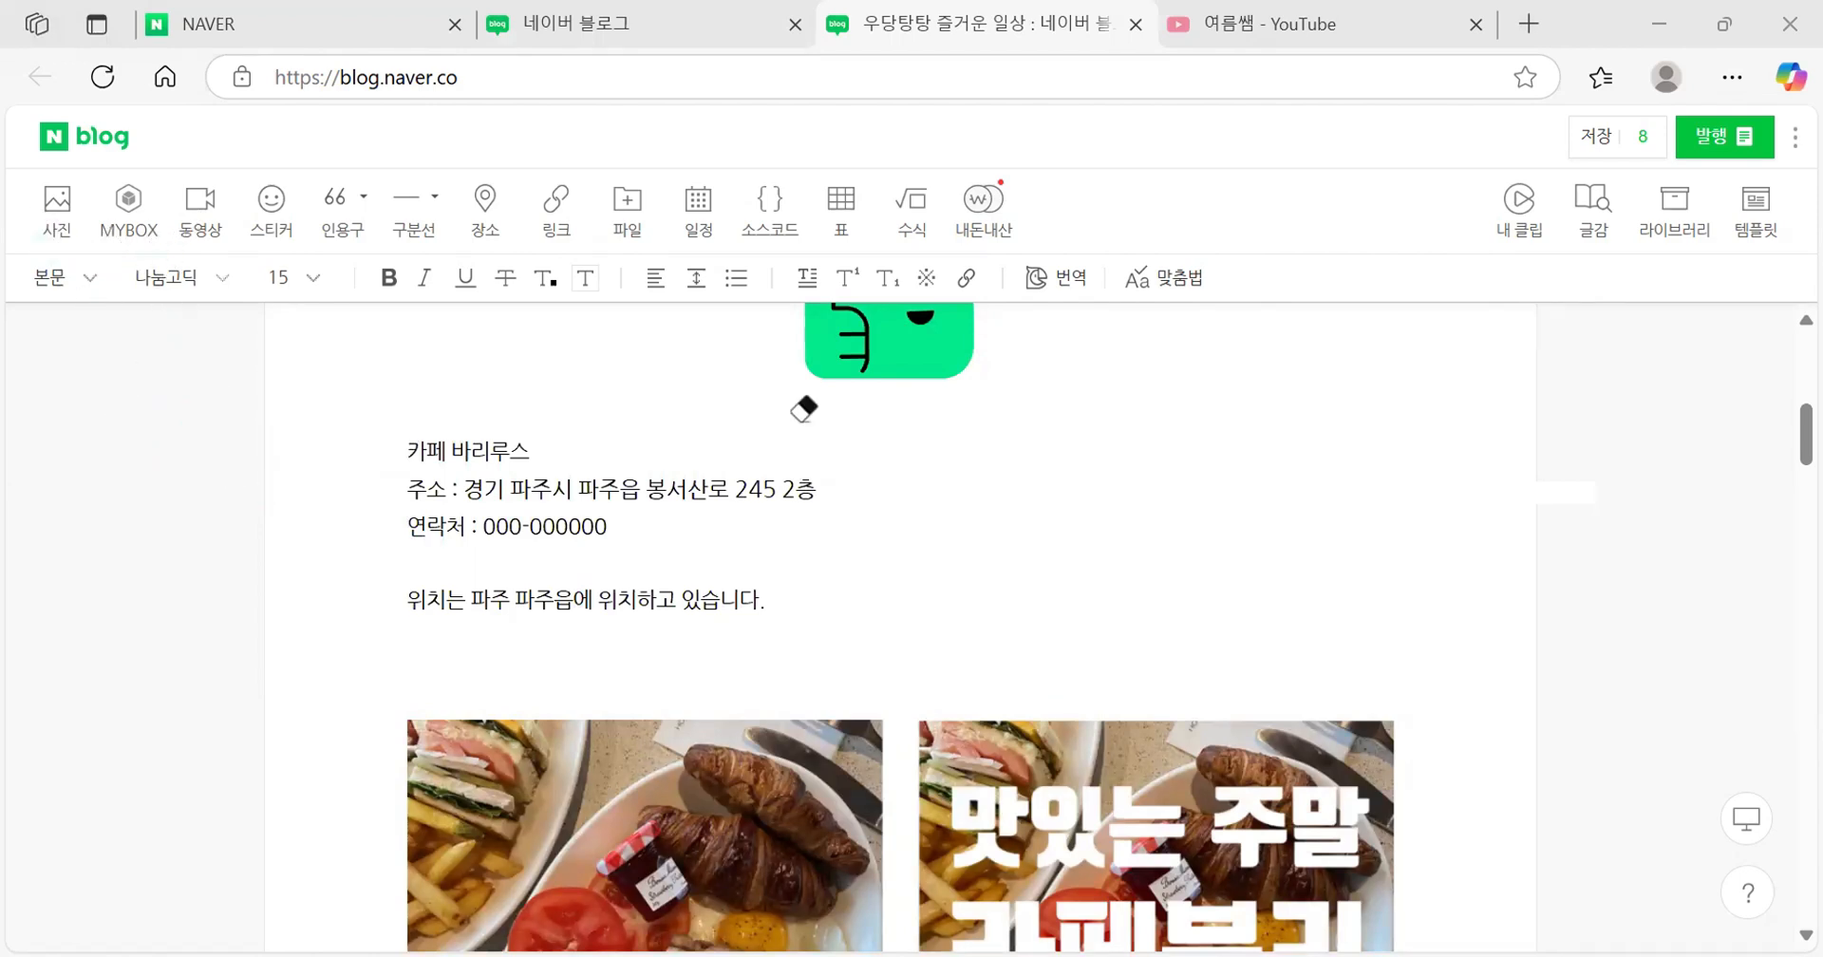
Compare the plain brunch photo in the post with the version carrying the 맛있는 주말 카페북리 text
scroll(1636, 559, down, 3)
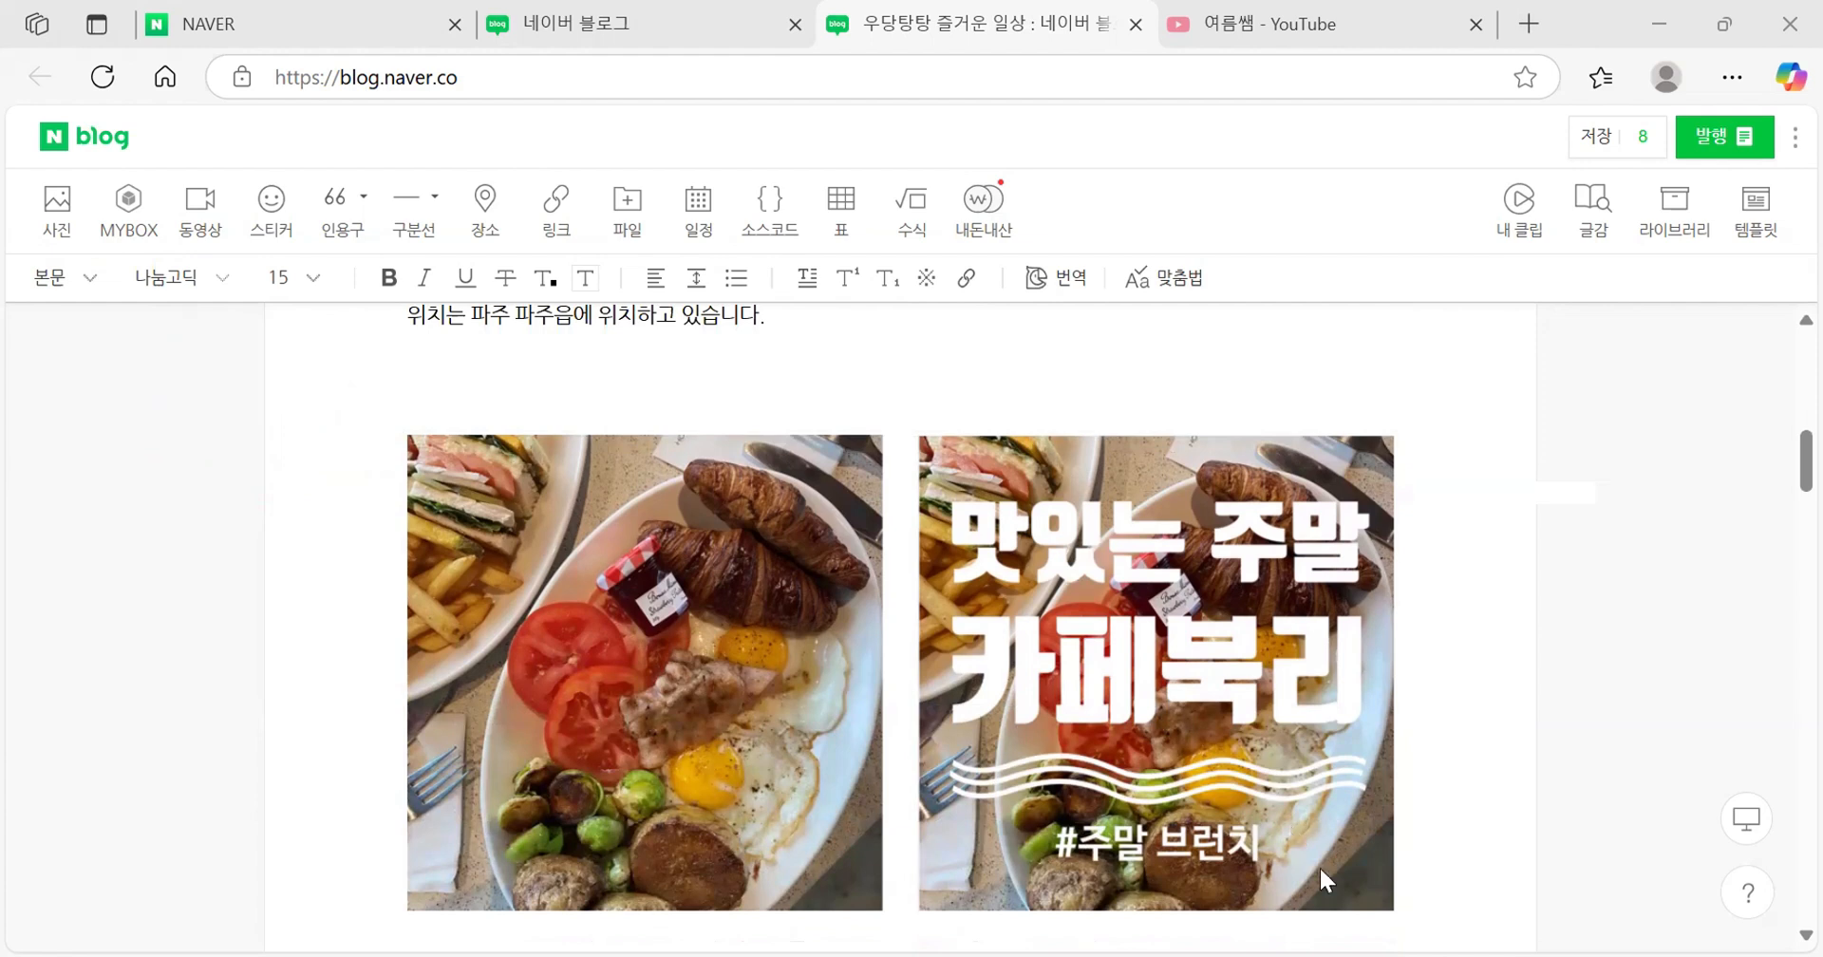
mouse_move(1319, 864)
mouse_down()
mouse_move(1083, 860)
mouse_move(938, 527)
mouse_move(1322, 444)
mouse_move(1418, 581)
mouse_move(1373, 821)
mouse_move(1187, 890)
mouse_up()
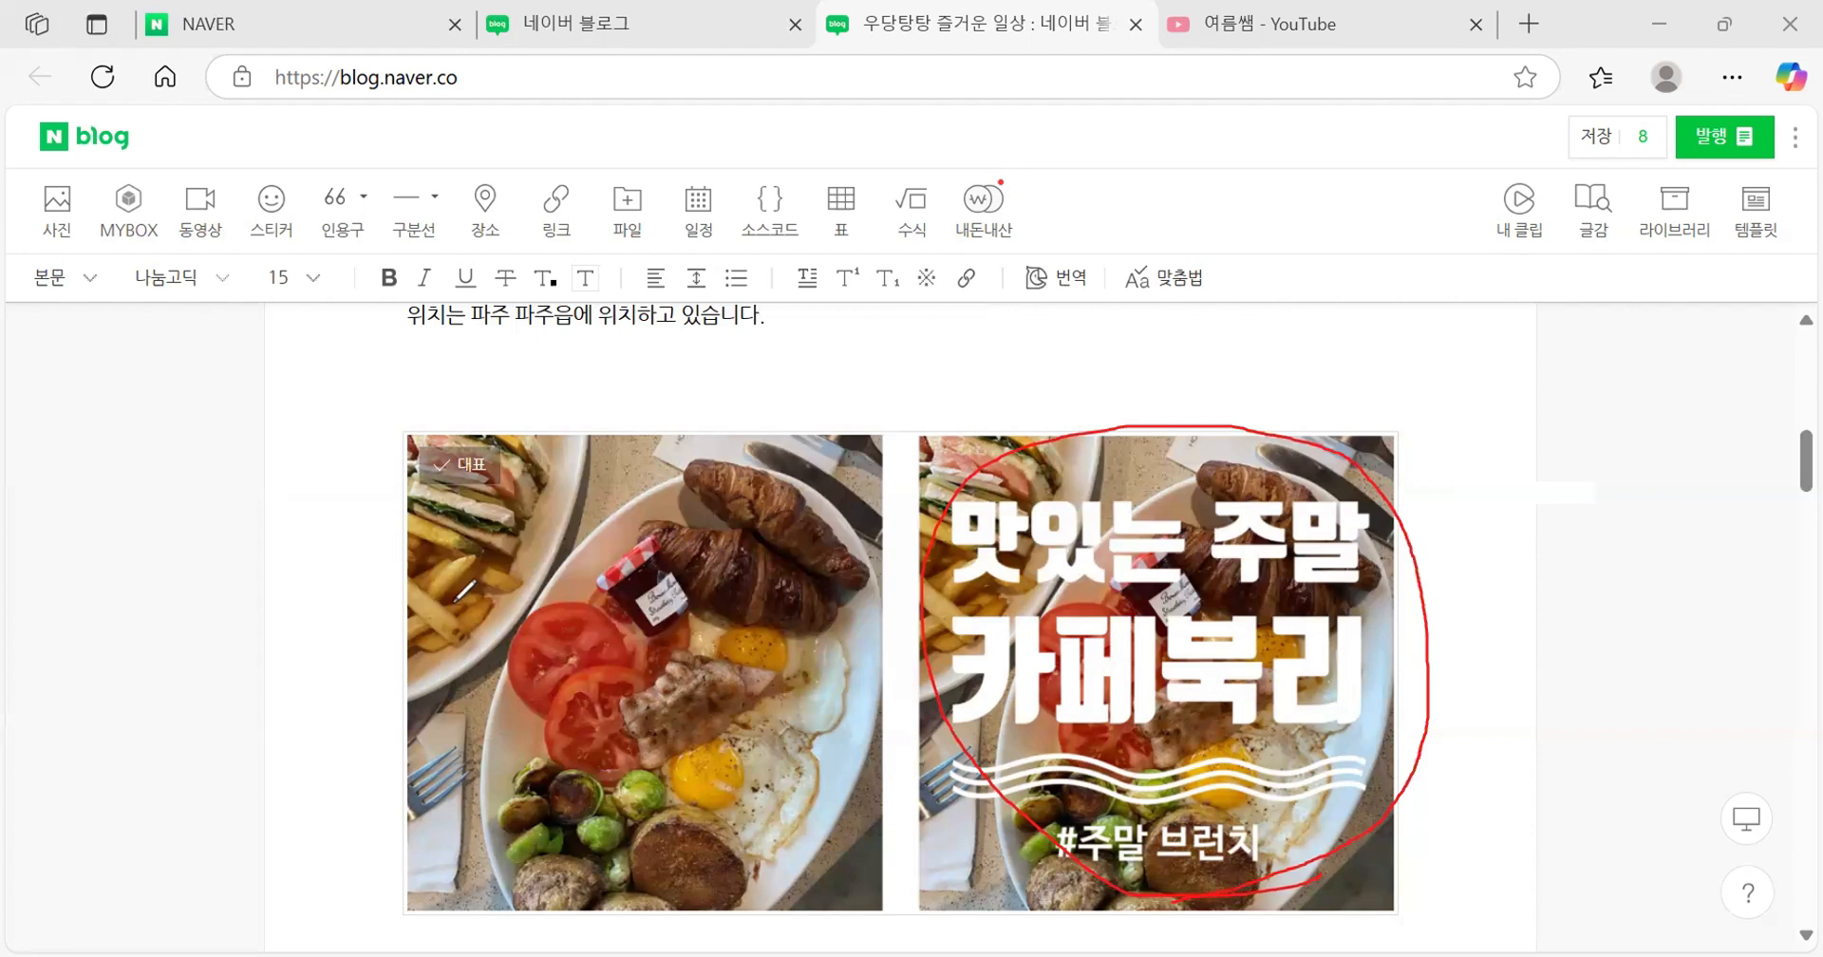
key(e)
drag(1302, 865, 1496, 909)
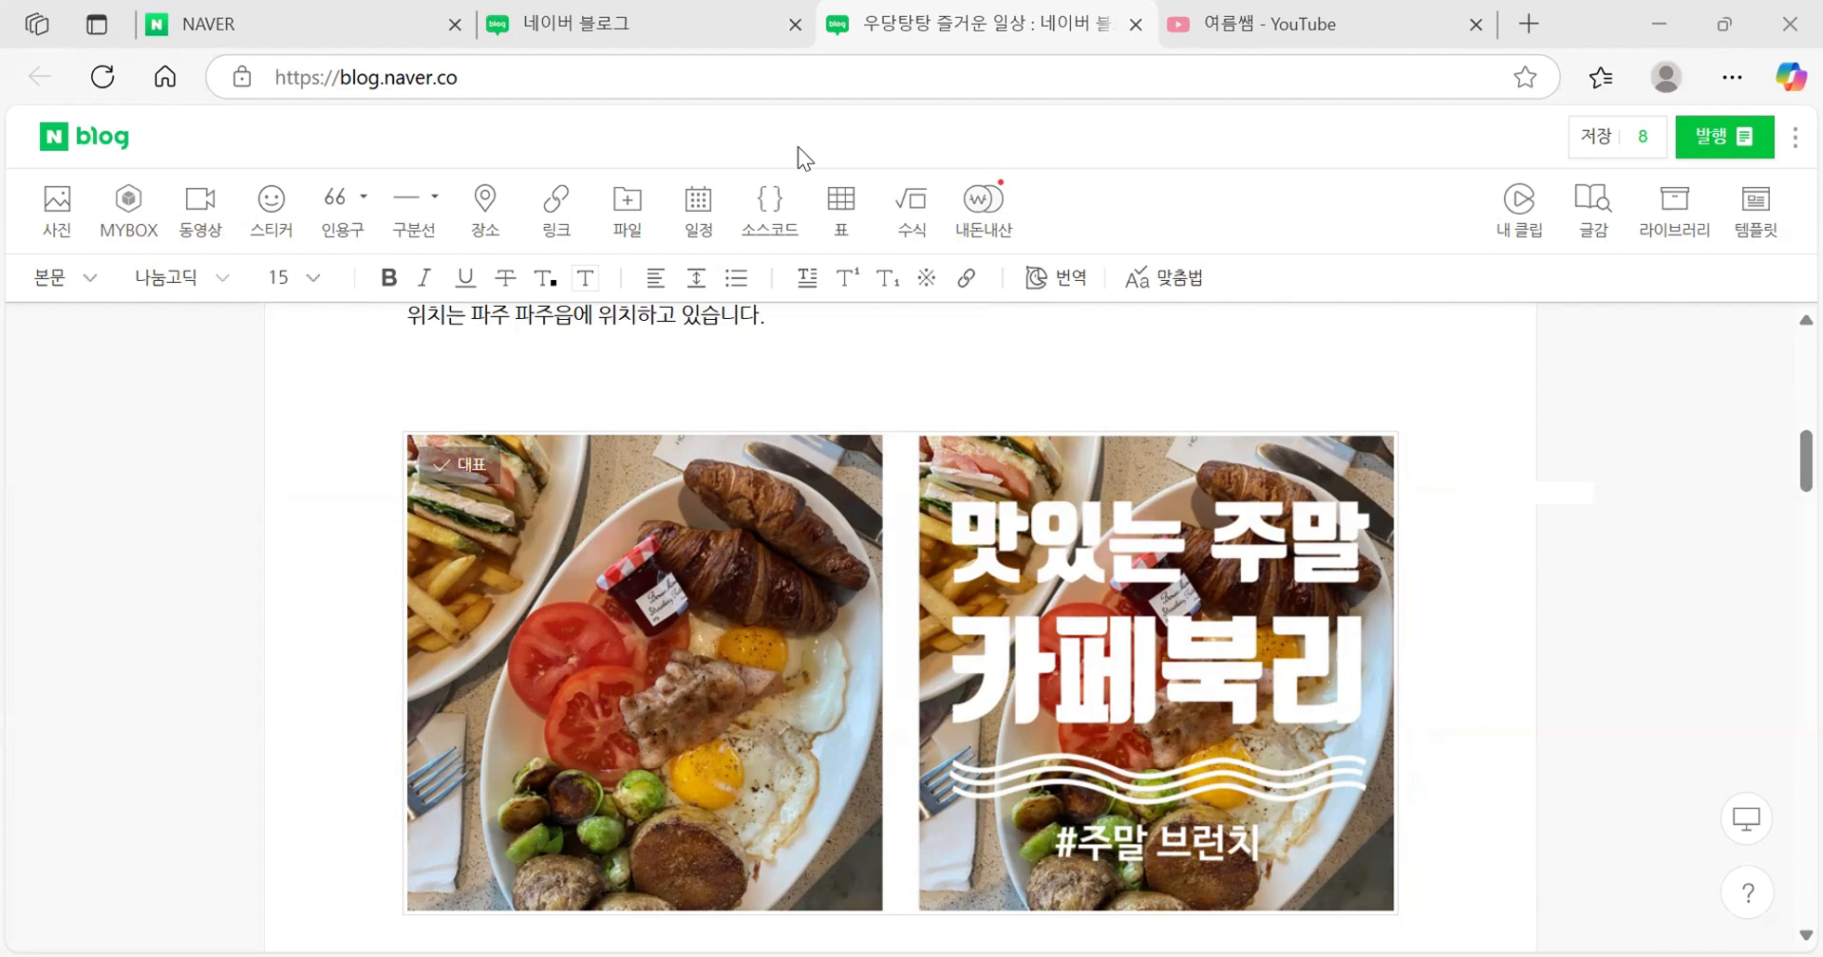
mouse_move(392, 833)
mouse_down()
mouse_move(598, 855)
mouse_move(860, 833)
mouse_up()
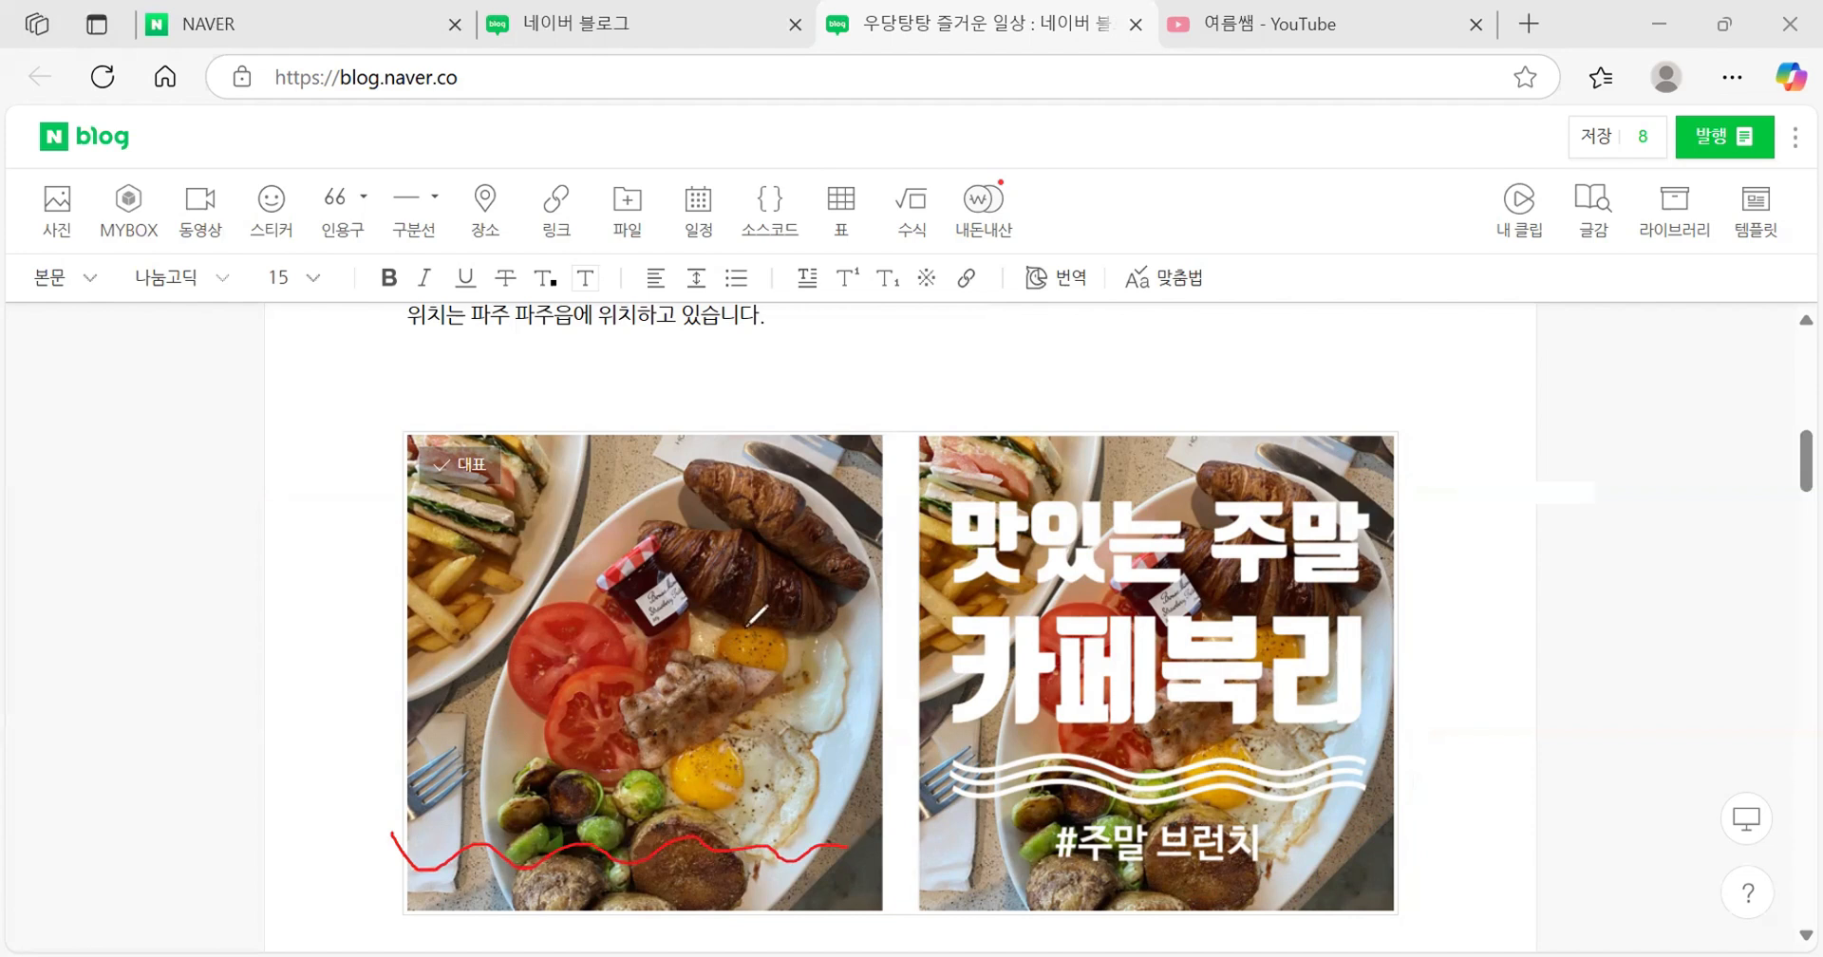
mouse_move(739, 627)
mouse_down()
mouse_move(811, 482)
mouse_move(858, 528)
mouse_move(896, 416)
mouse_move(983, 441)
mouse_move(992, 480)
mouse_move(1013, 450)
mouse_up()
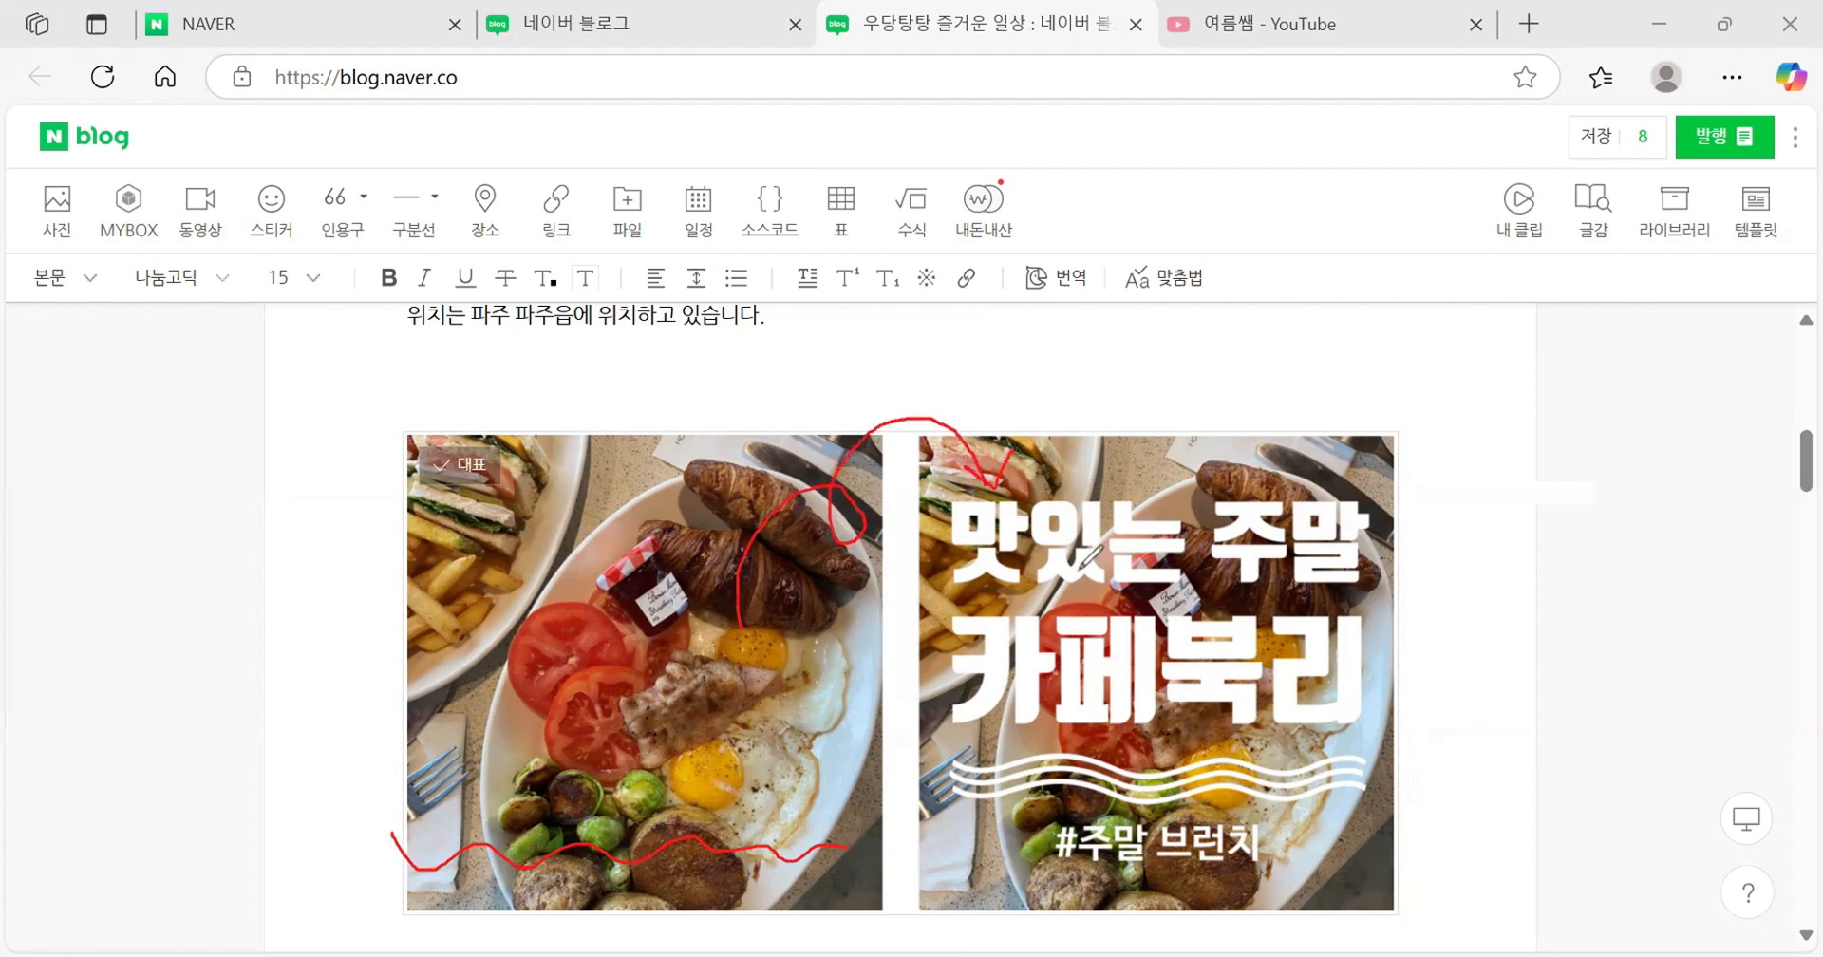
mouse_move(1097, 489)
mouse_down()
mouse_move(902, 608)
mouse_move(939, 801)
mouse_move(1344, 589)
mouse_move(1159, 496)
mouse_move(1011, 494)
mouse_up()
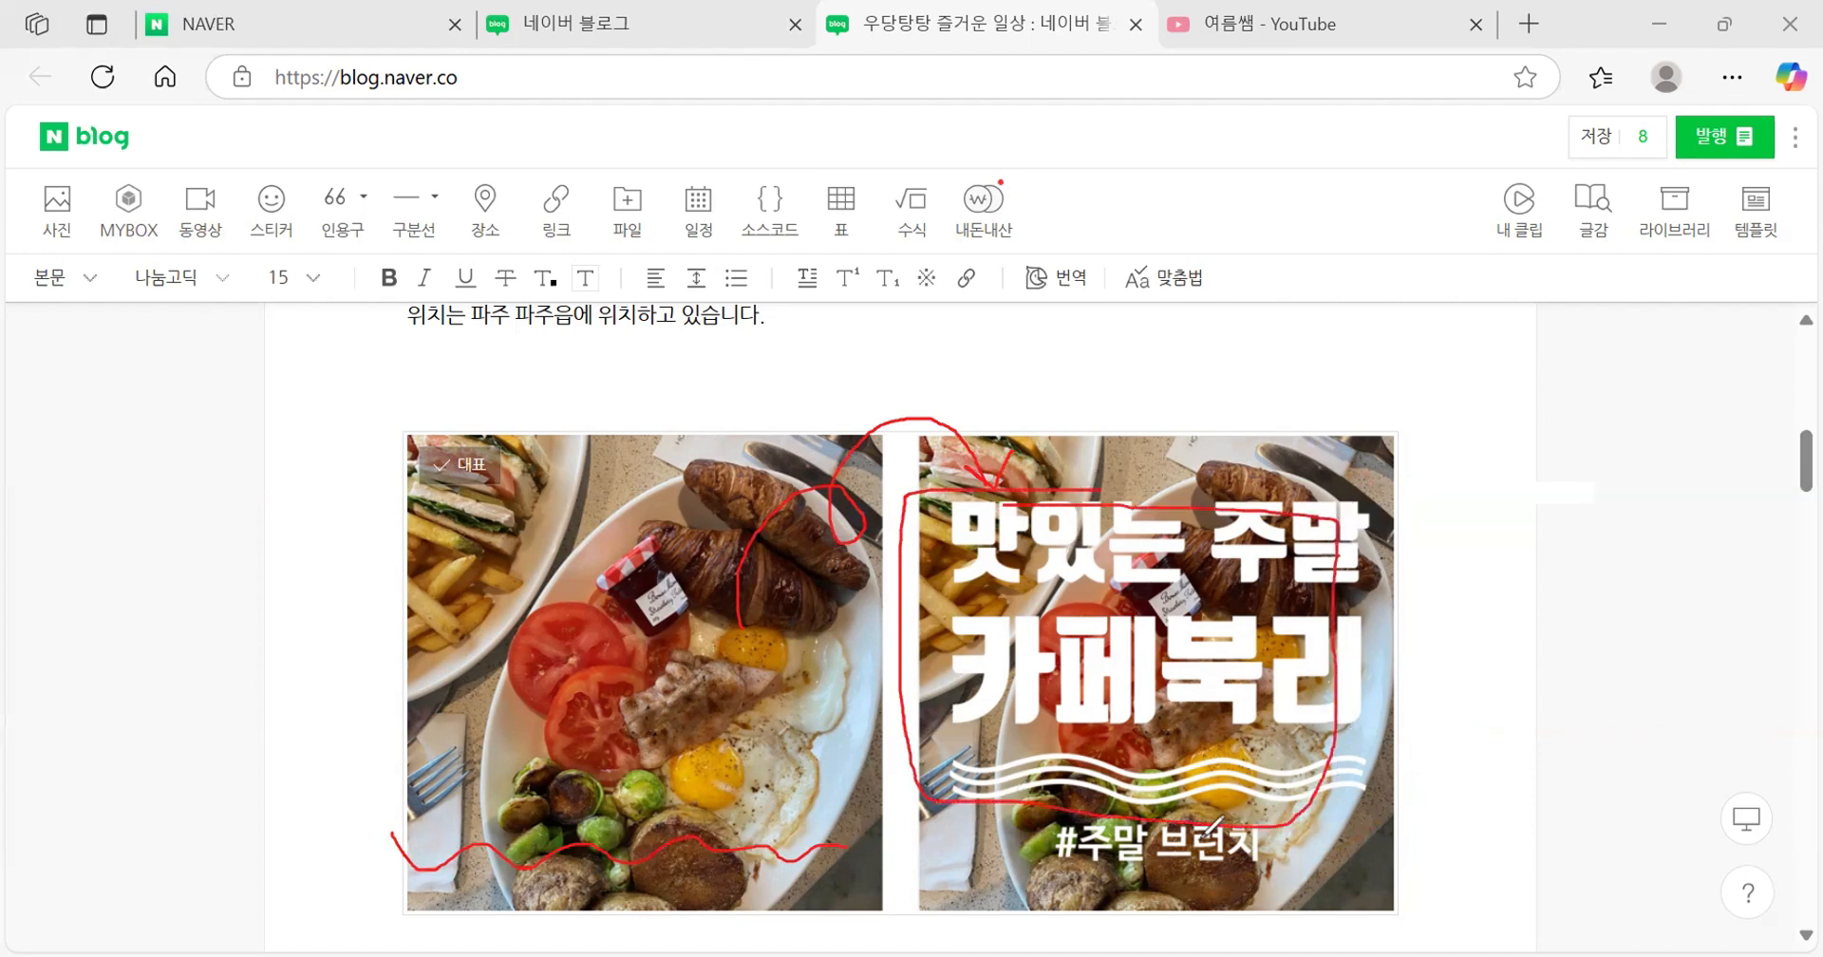
key(e)
mouse_move(973, 812)
mouse_down()
mouse_move(1120, 454)
mouse_move(701, 680)
mouse_move(689, 851)
mouse_up()
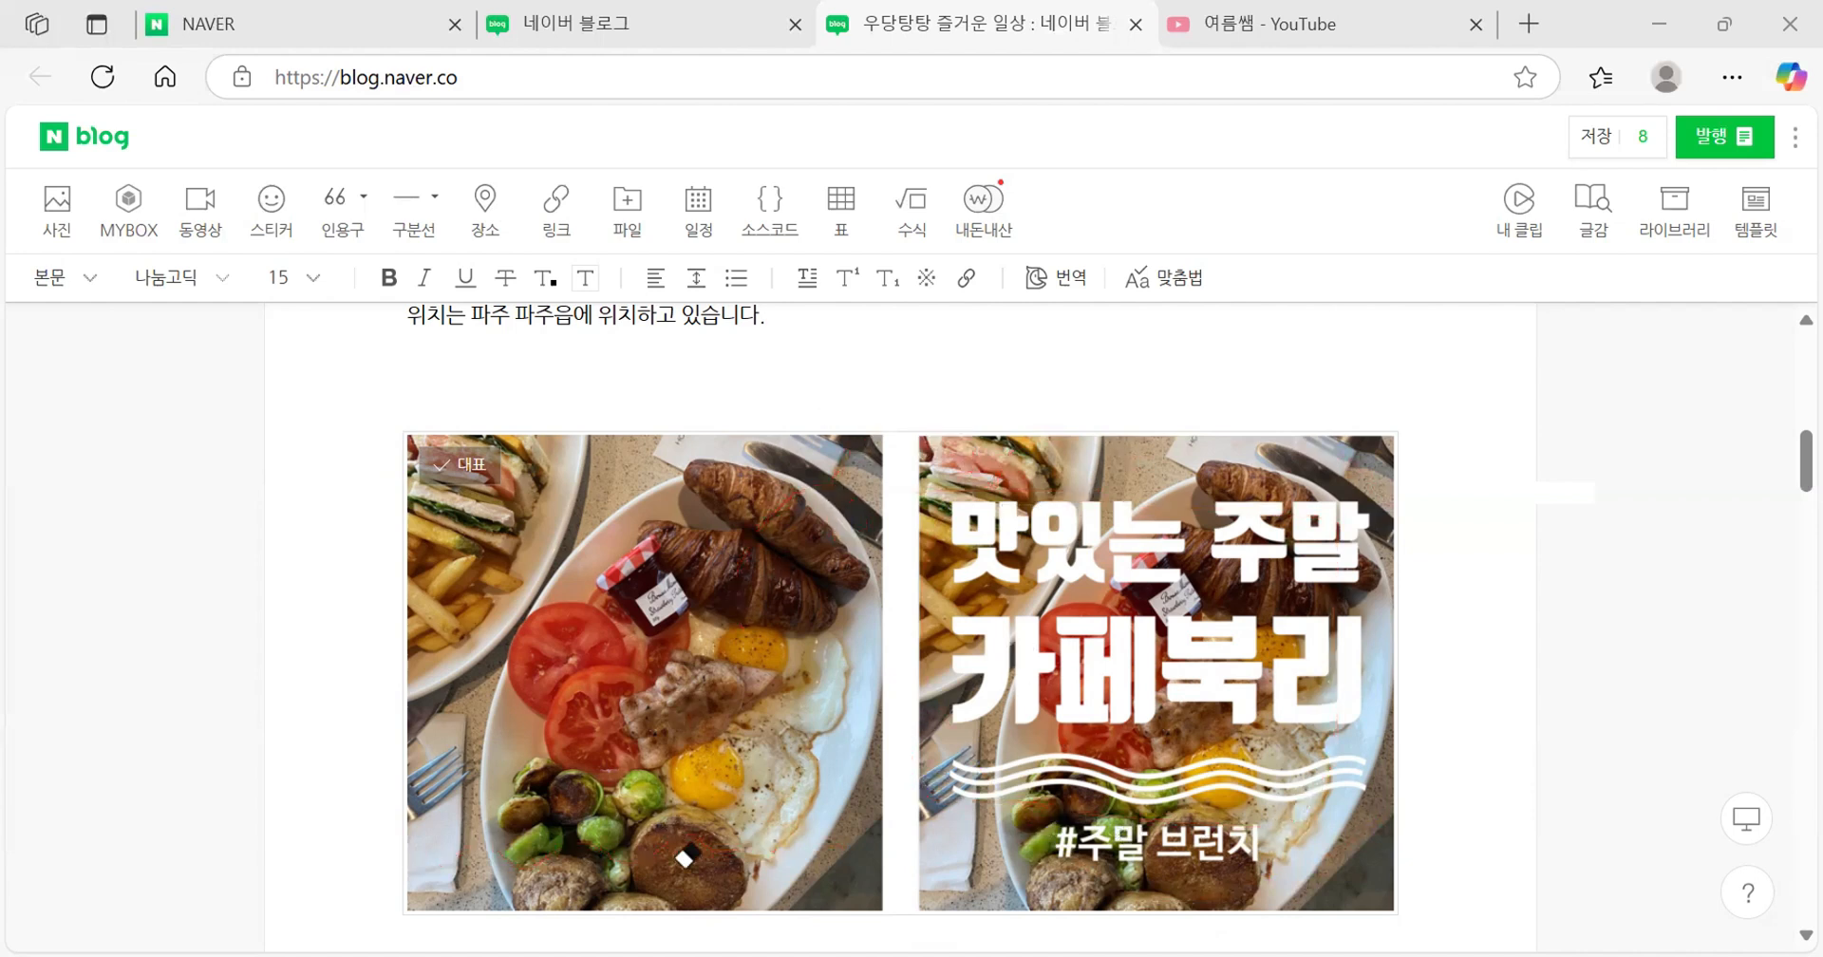
key(Escape)
Open the post's photo of the white cafe building with the HELLO window for photo editing
scroll(1322, 757, down, 8)
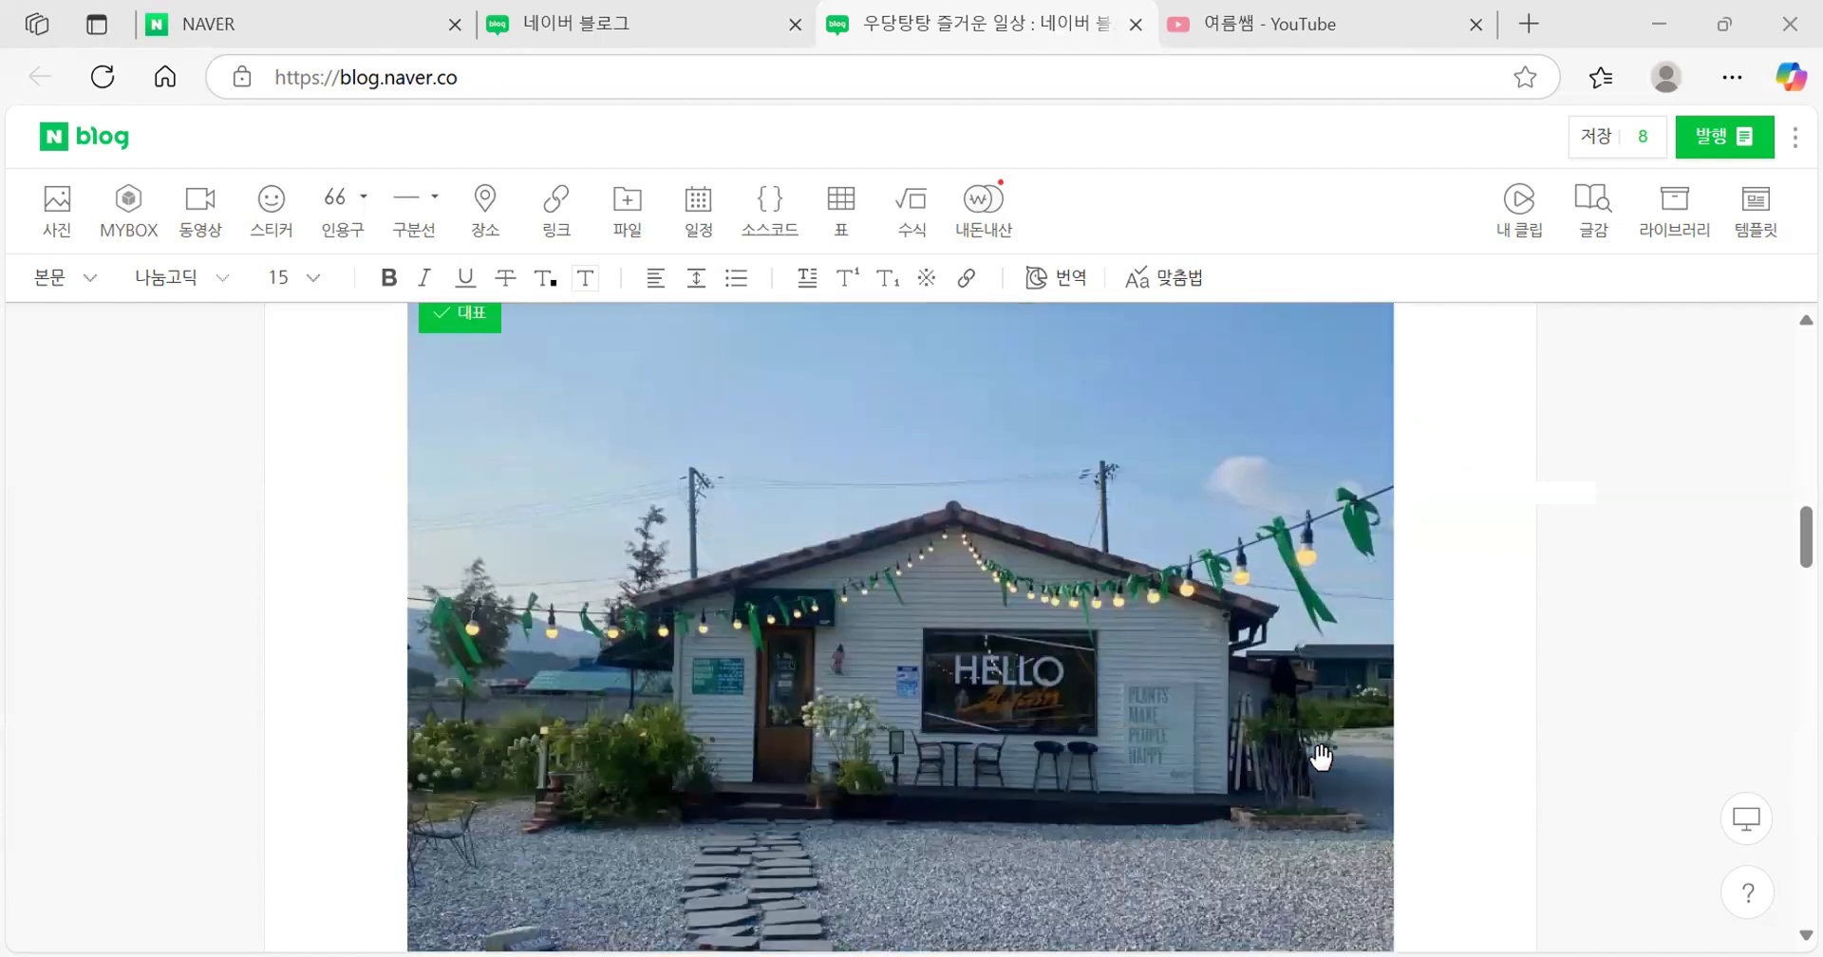
scroll(1320, 757, down, 1)
scroll(1148, 814, up, 1)
scroll(871, 815, down, 1)
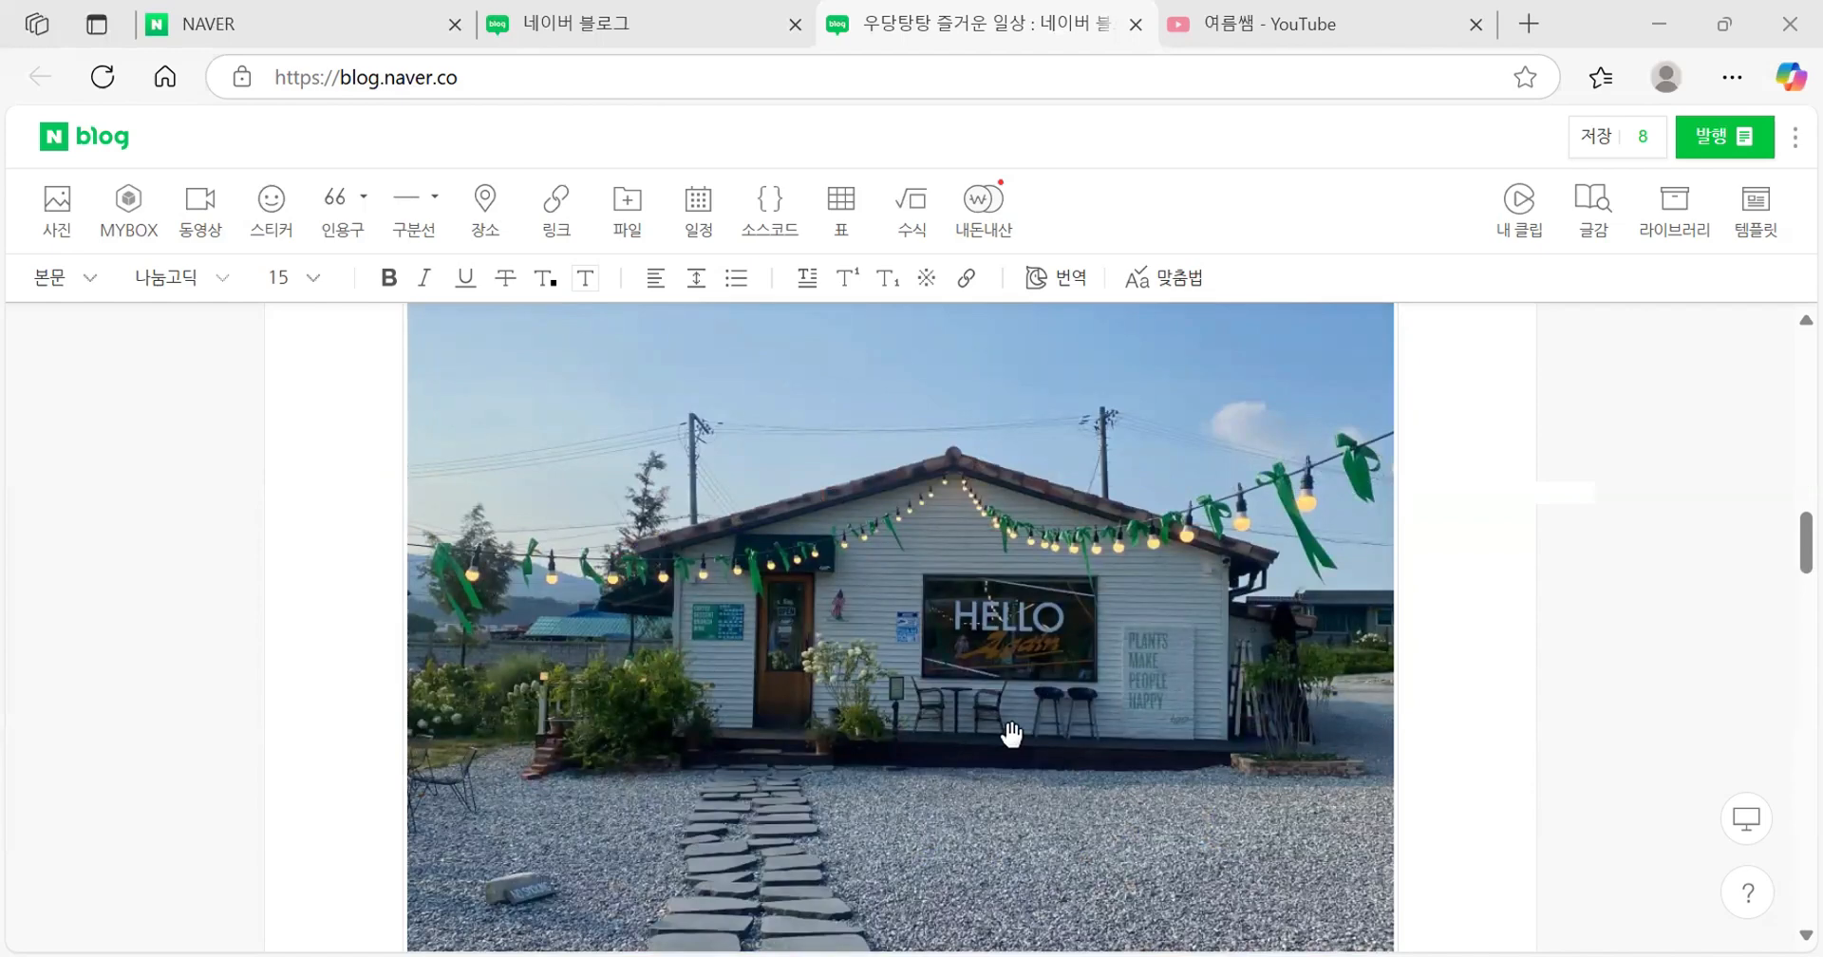
scroll(1012, 734, up, 3)
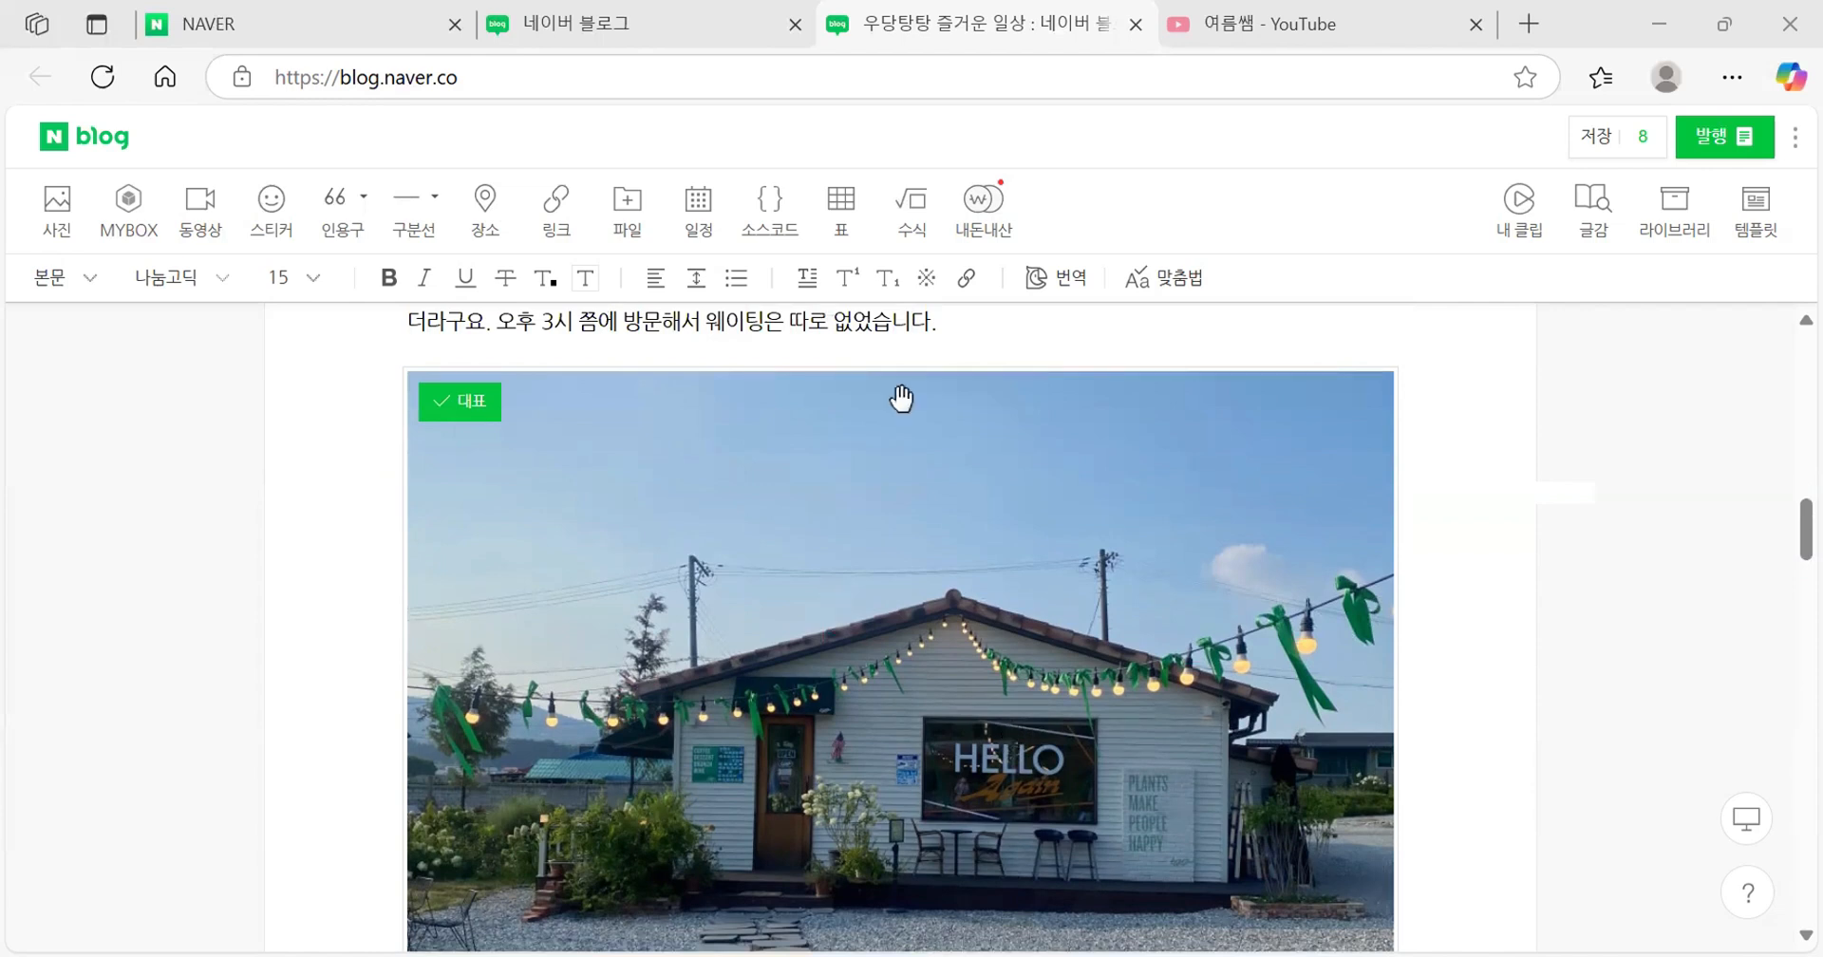
click(1013, 707)
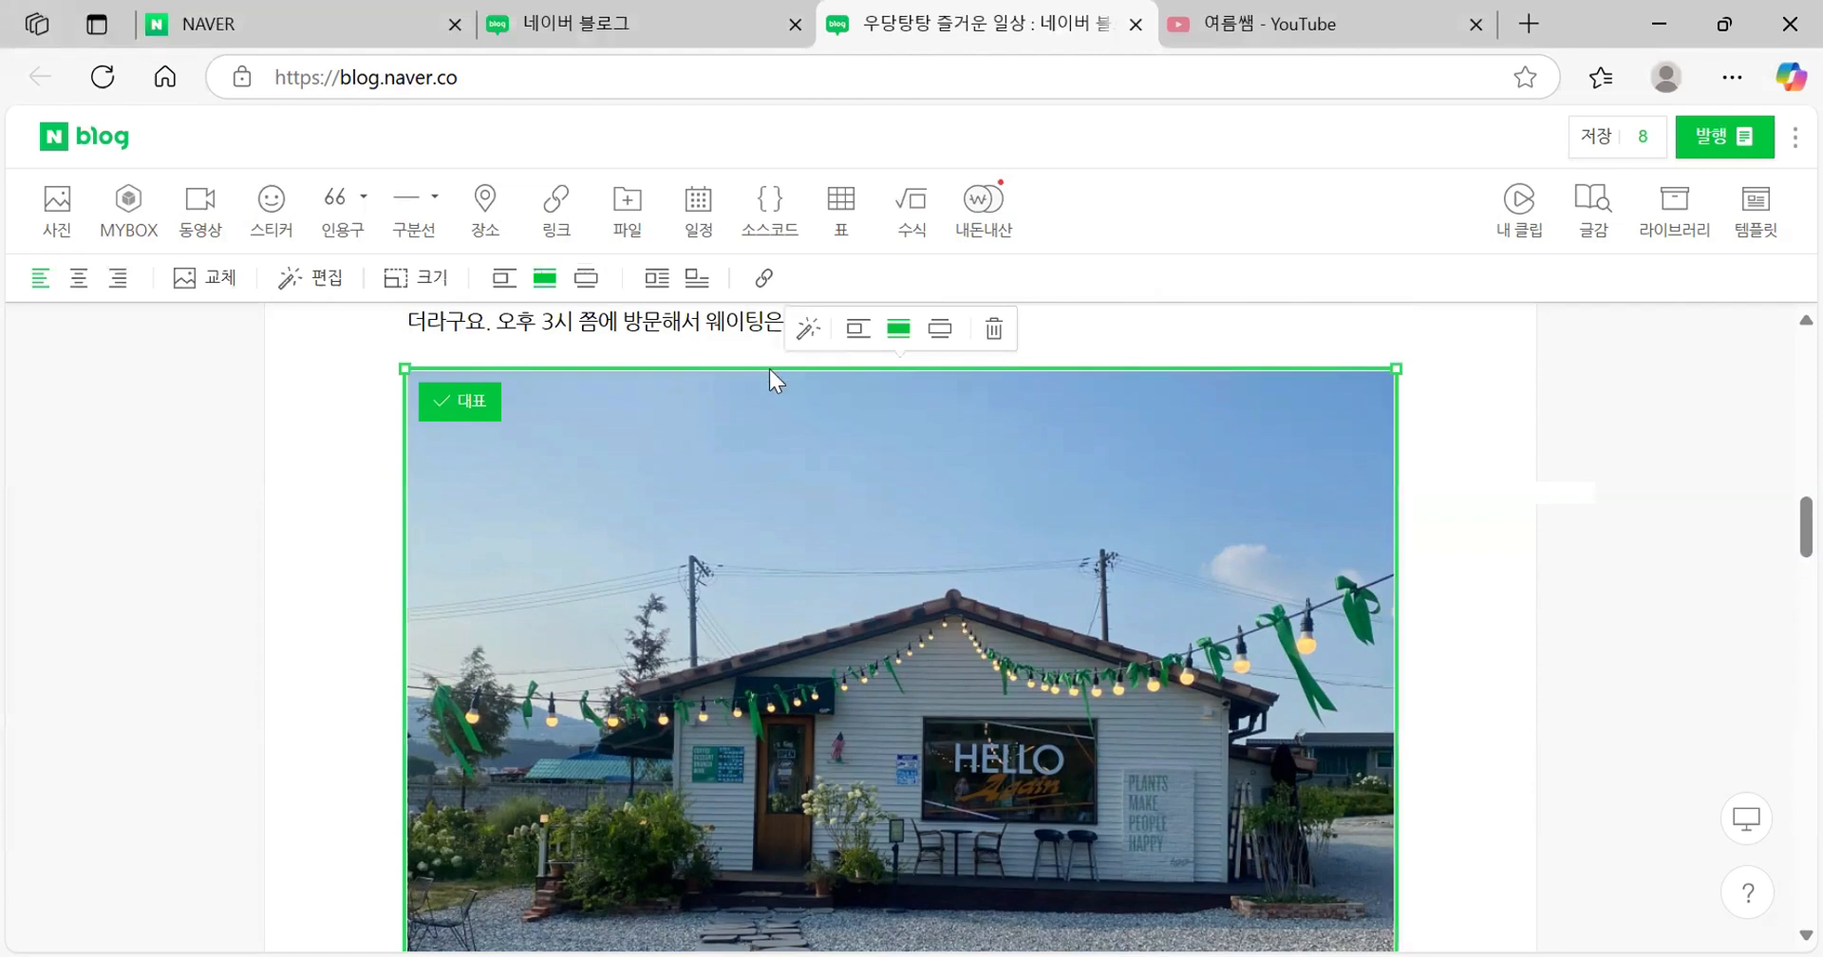
key(ctrl+shift+3)
drag(814, 358, 778, 379)
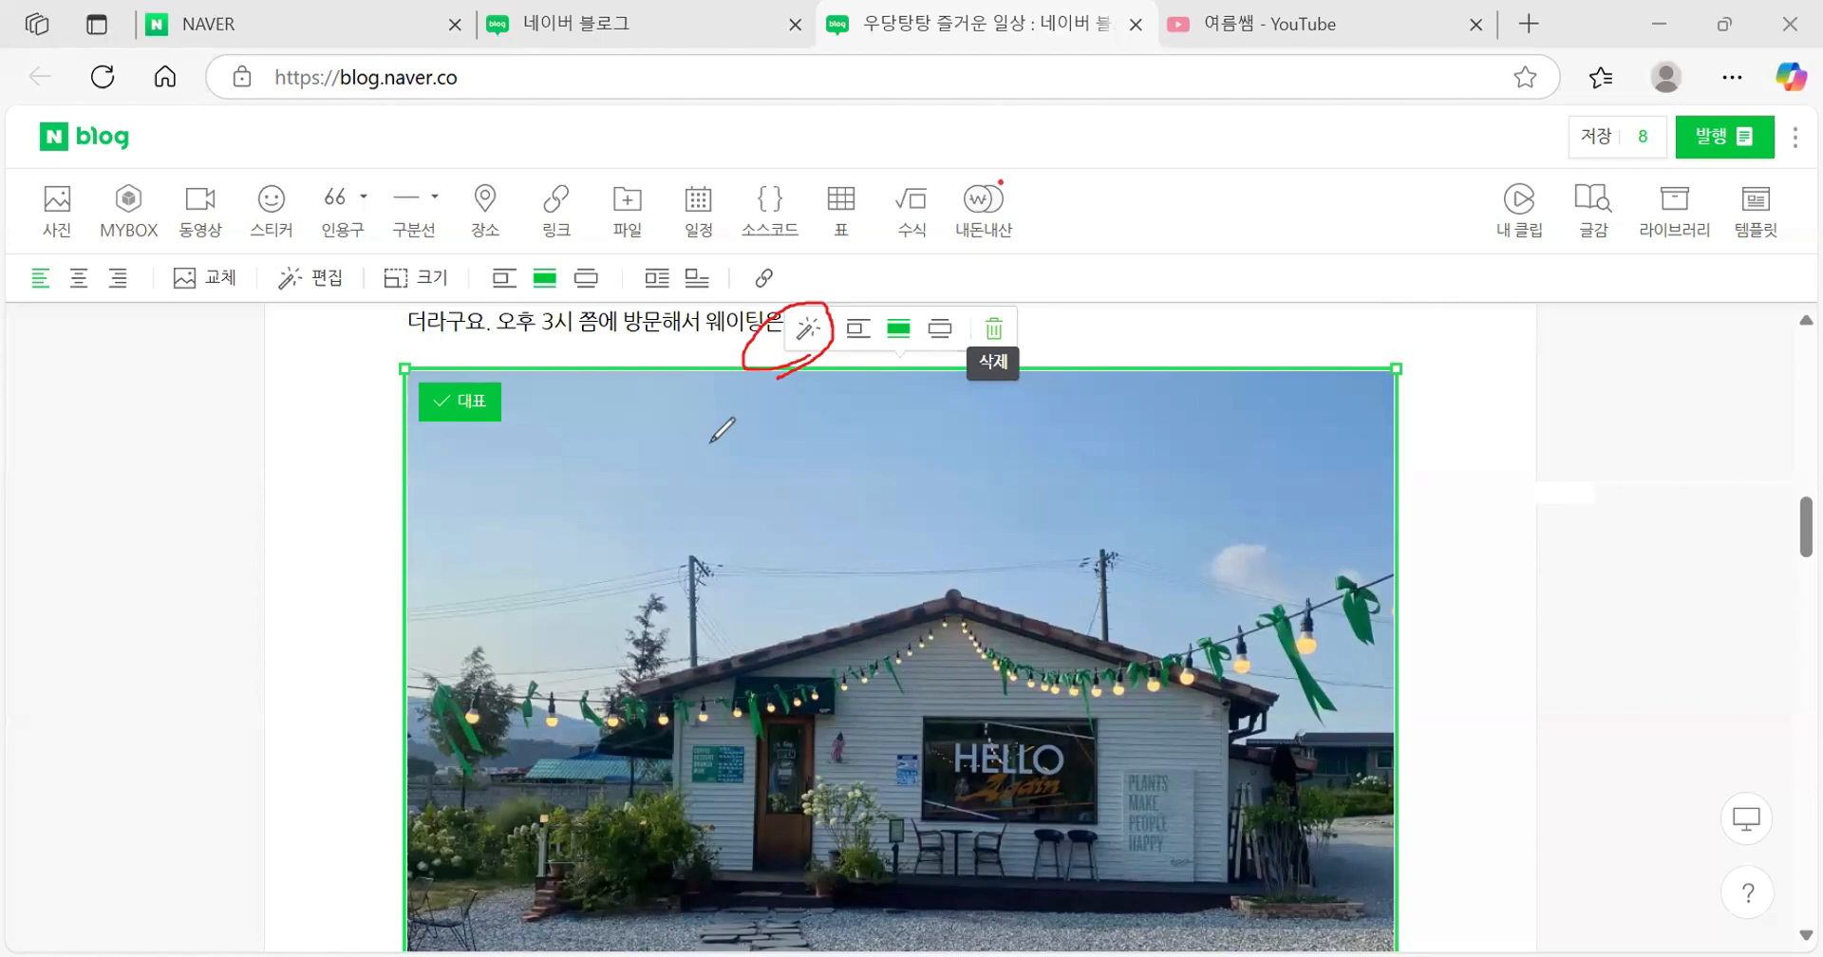
key(ctrl+shift+5)
drag(808, 367, 762, 378)
click(807, 332)
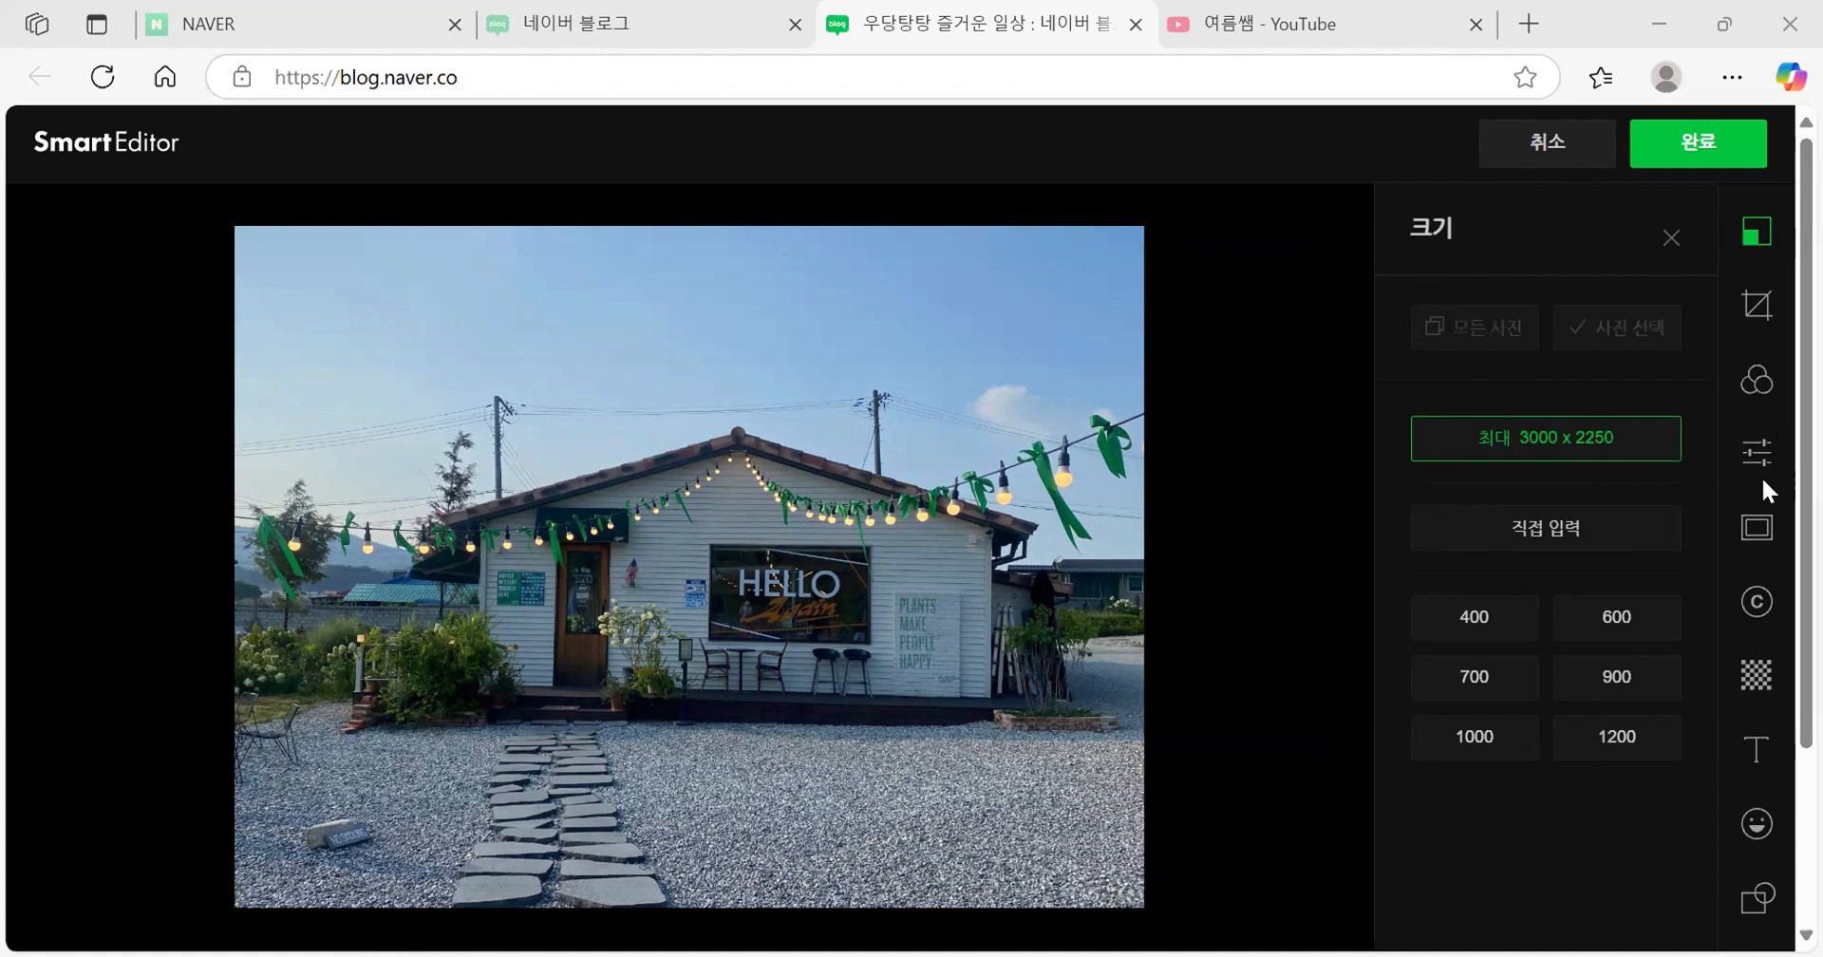
Crop the cafe photo to a 1:1 ratio with the picture shifted slightly left in the frame, and save the crop
scroll(1775, 367, down, 1)
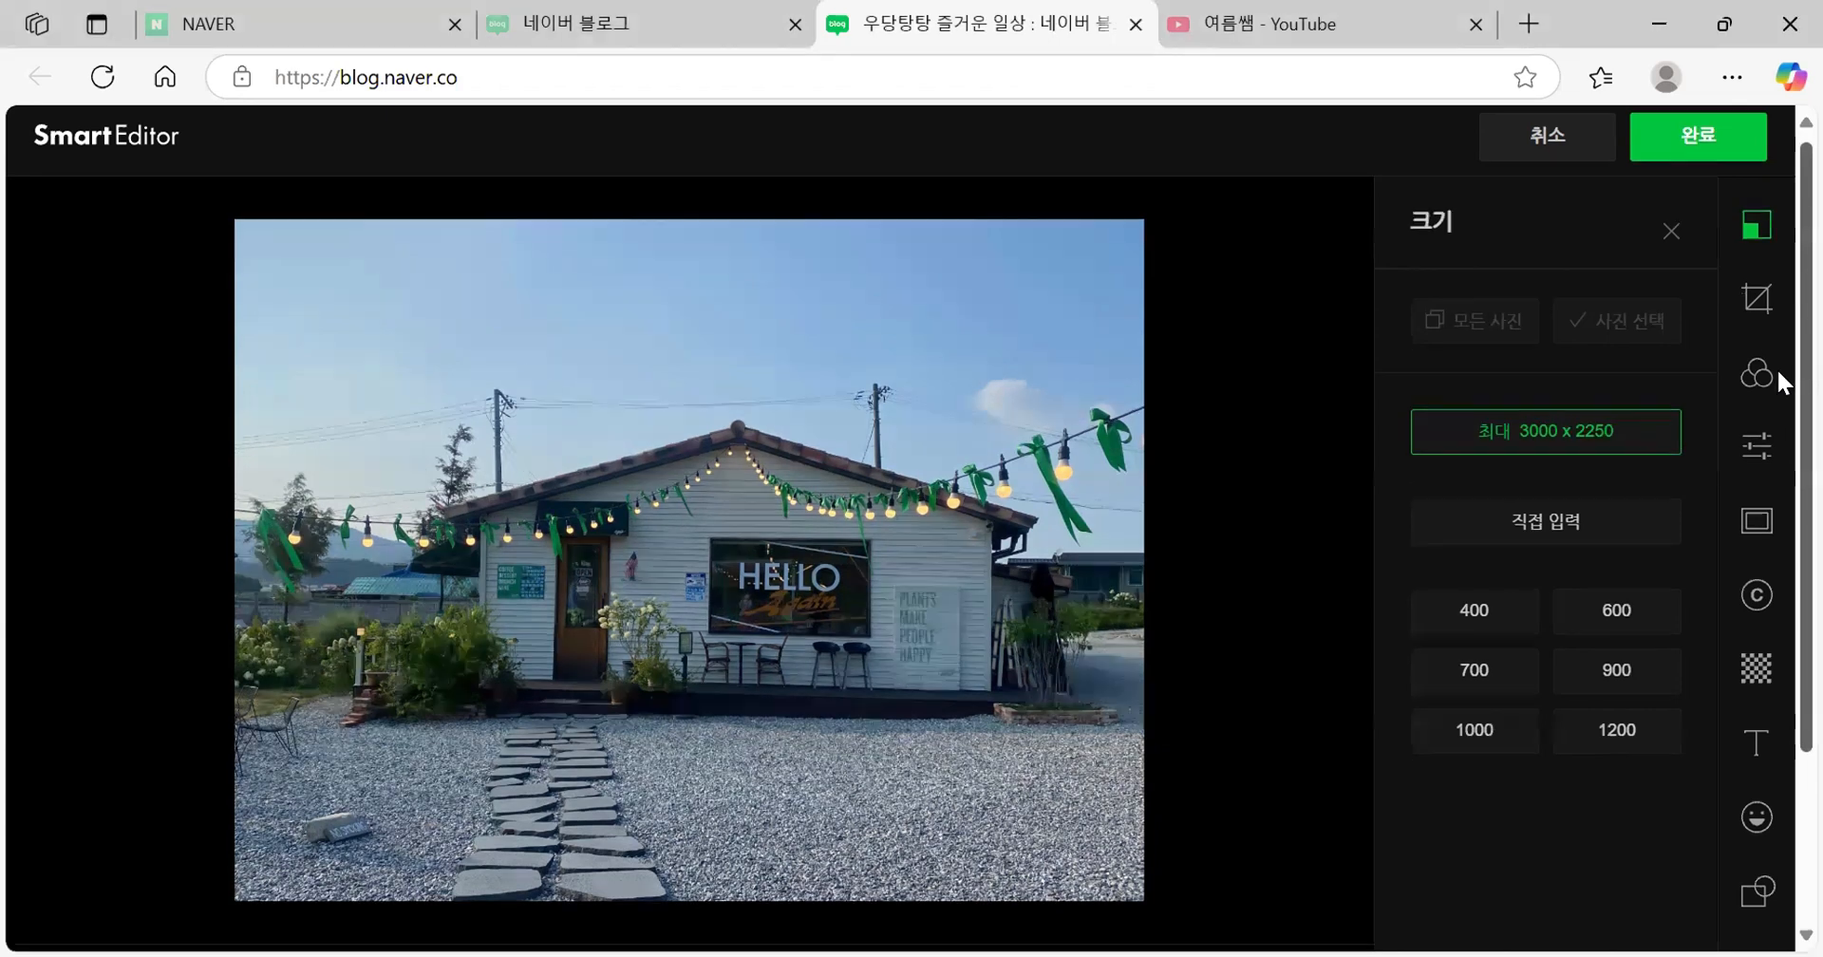
scroll(1494, 214, up, 1)
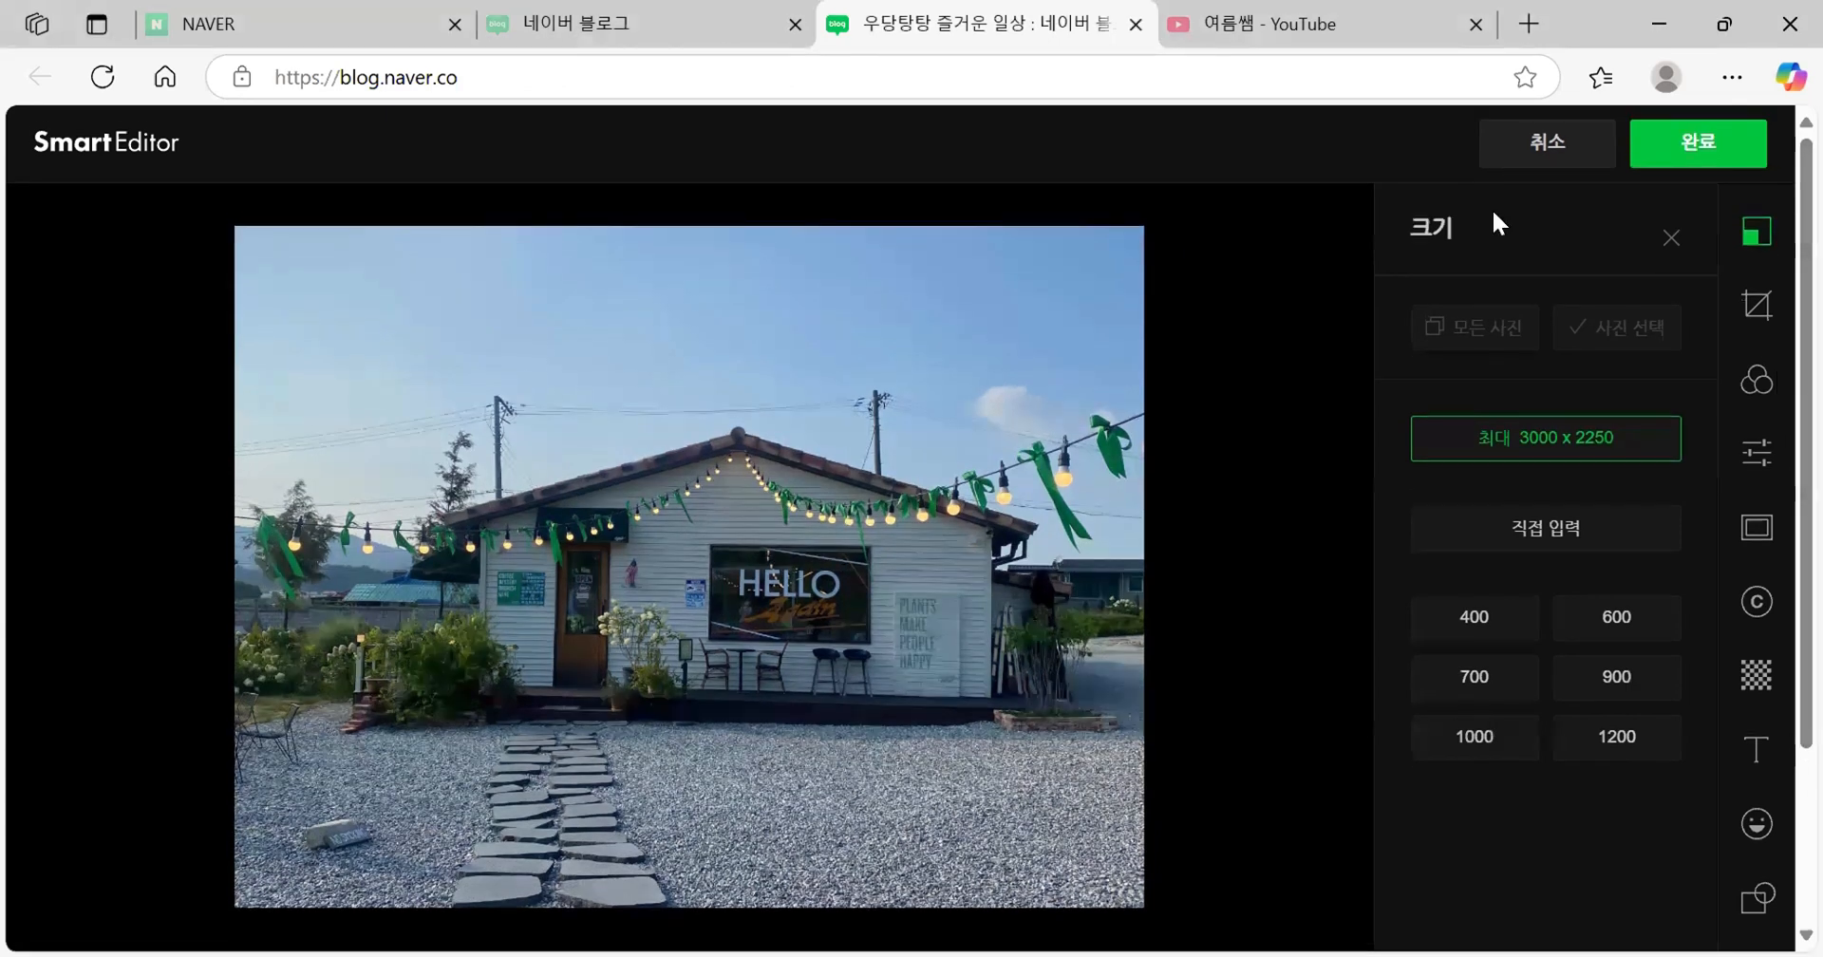
click(1758, 314)
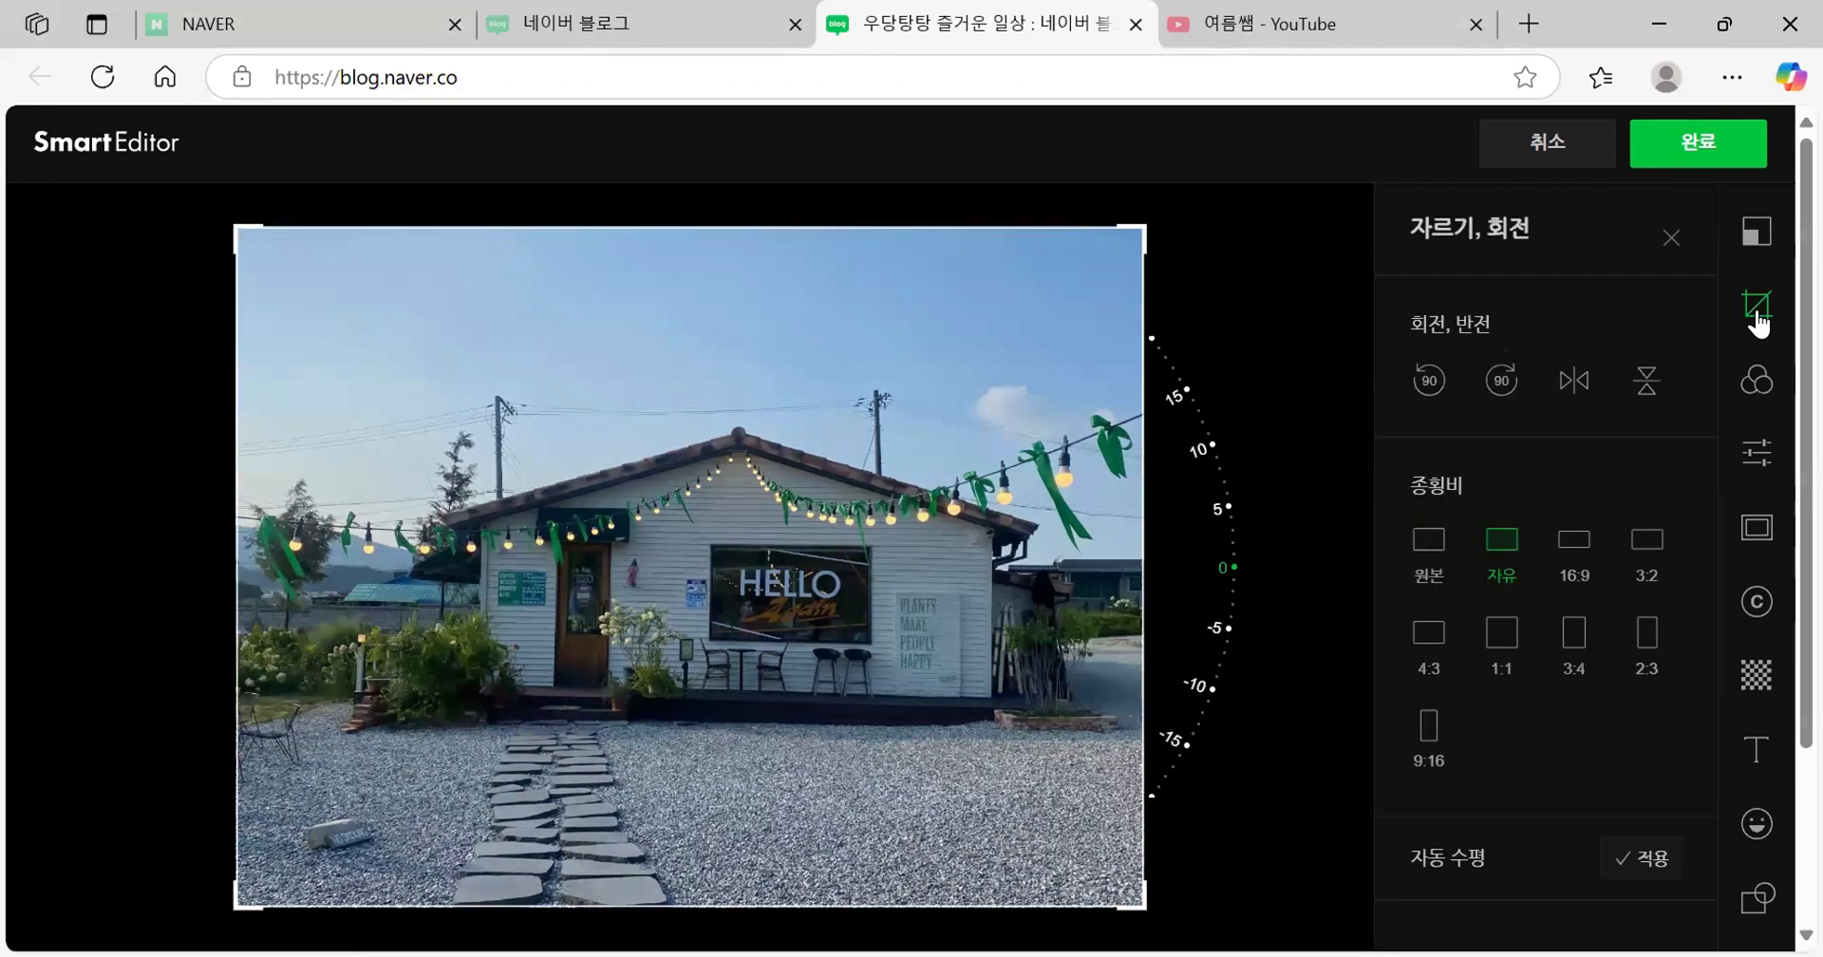
click(1505, 655)
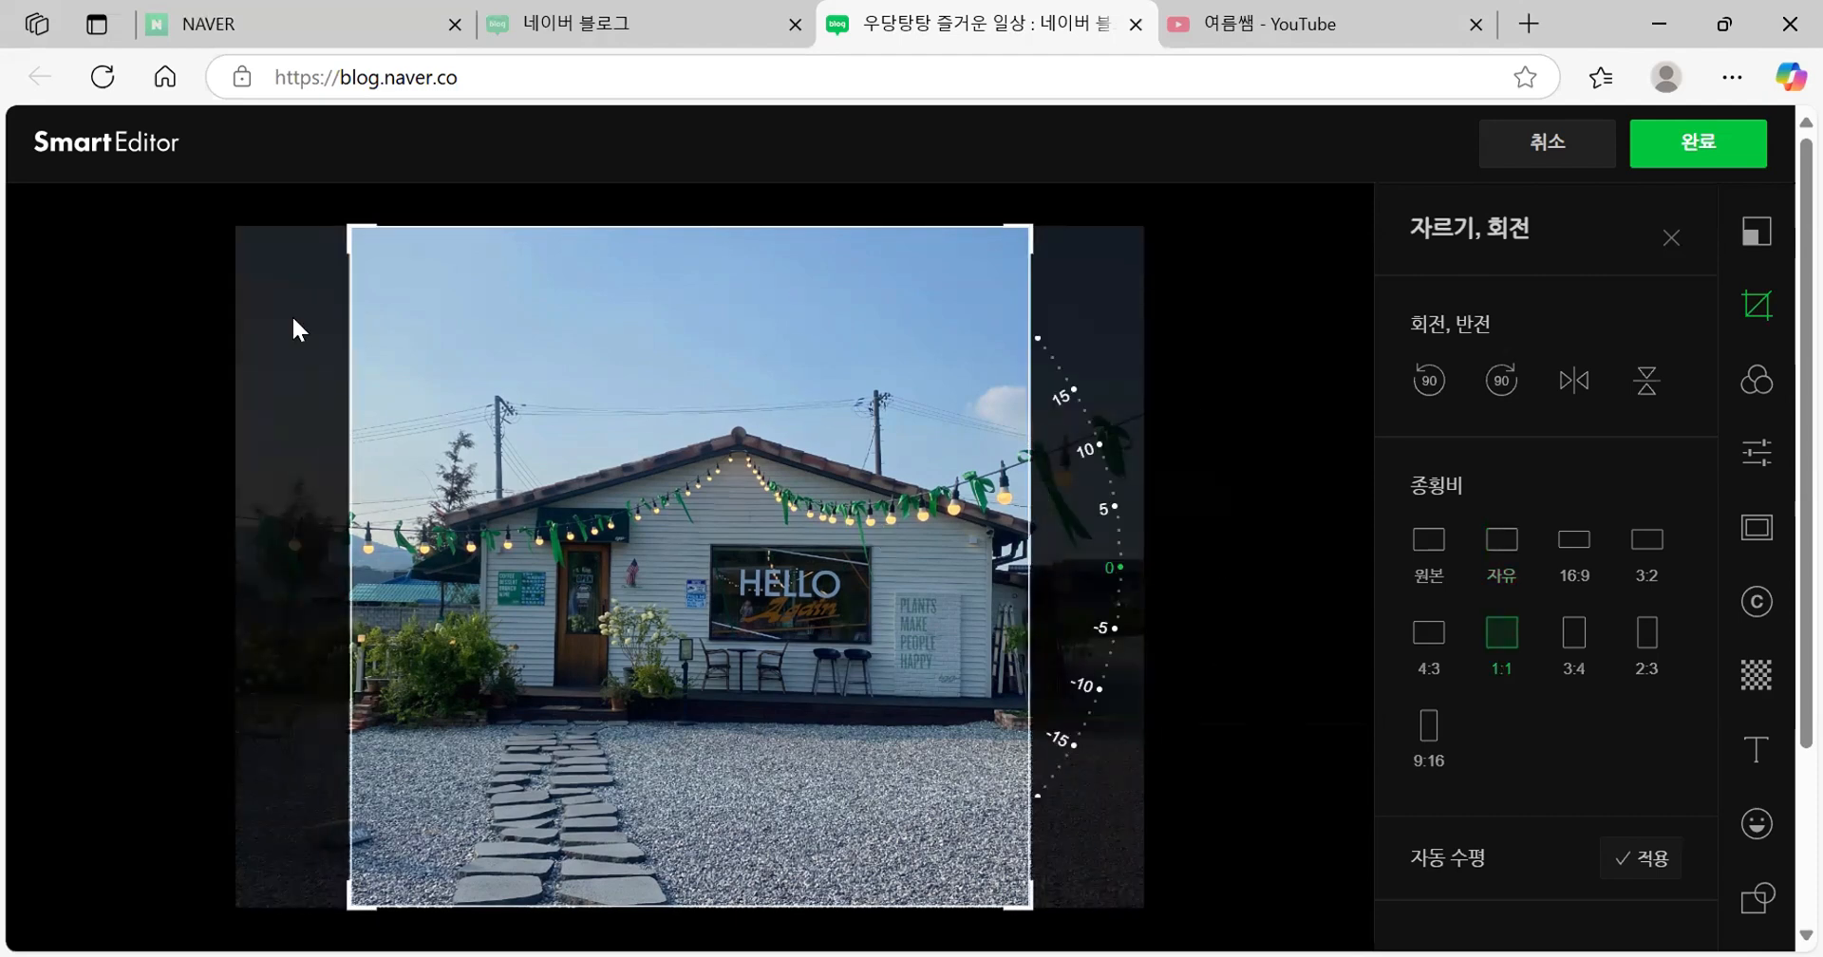
mouse_move(631, 501)
mouse_down()
mouse_move(725, 496)
mouse_move(586, 488)
mouse_move(612, 501)
mouse_up()
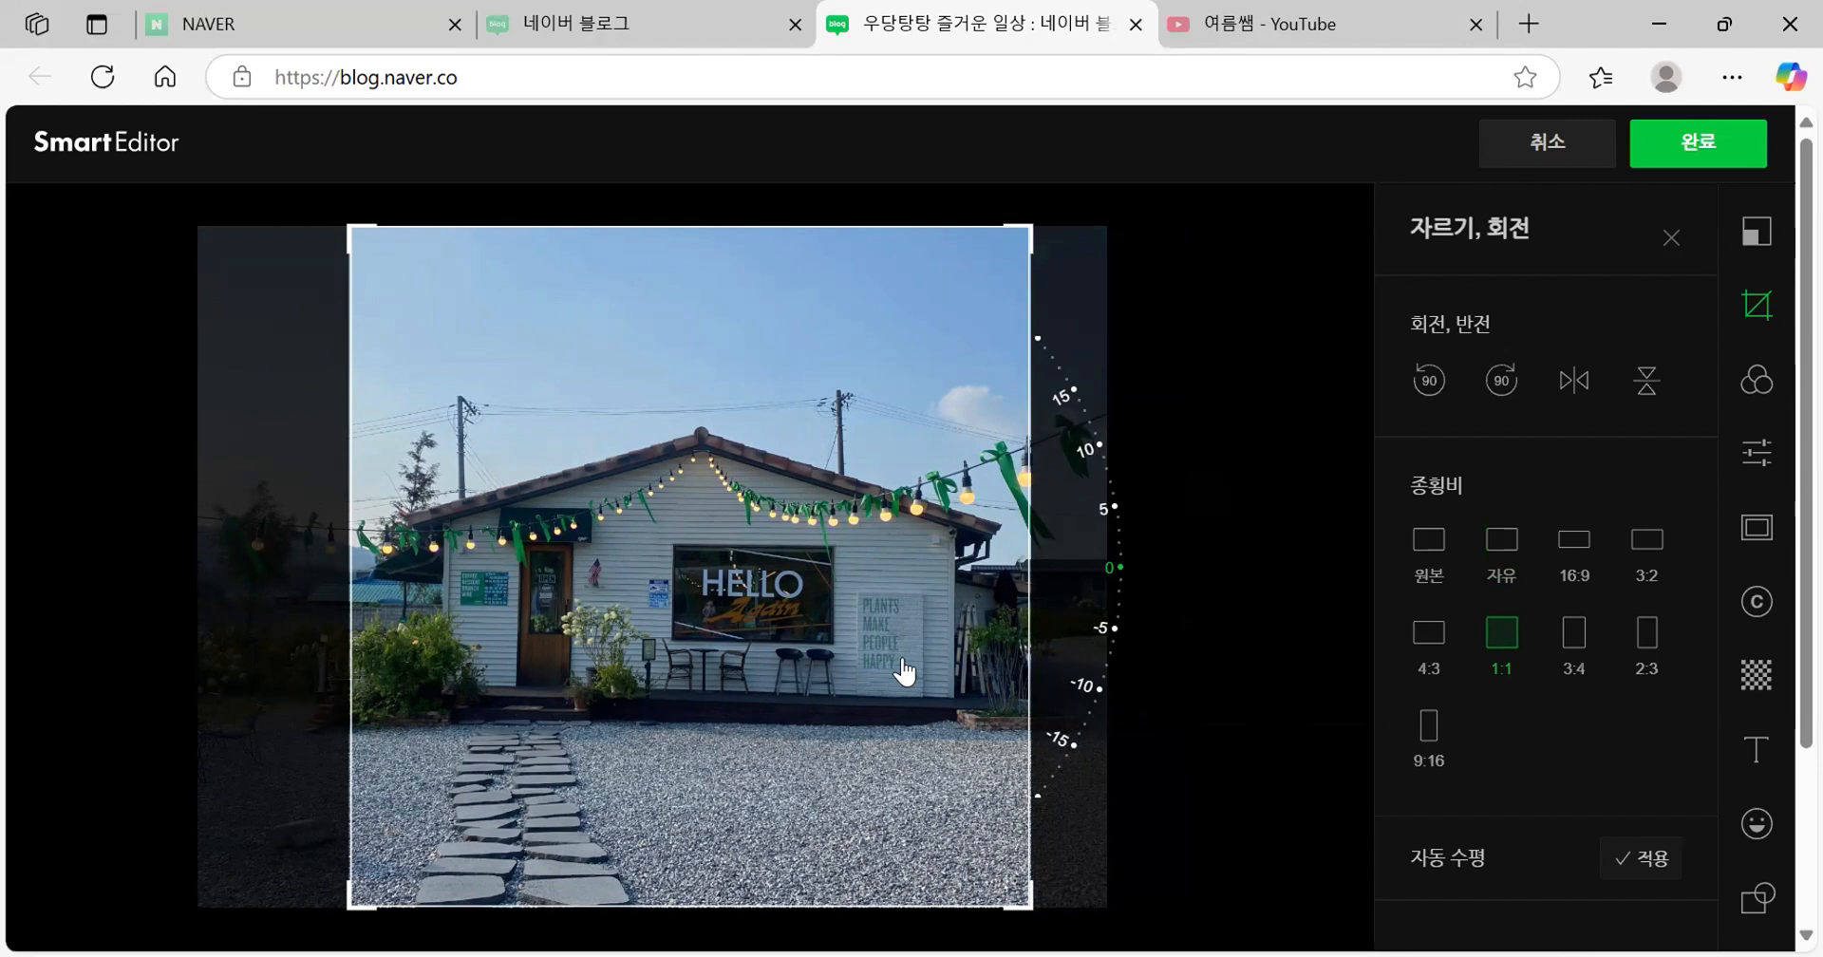
click(1751, 760)
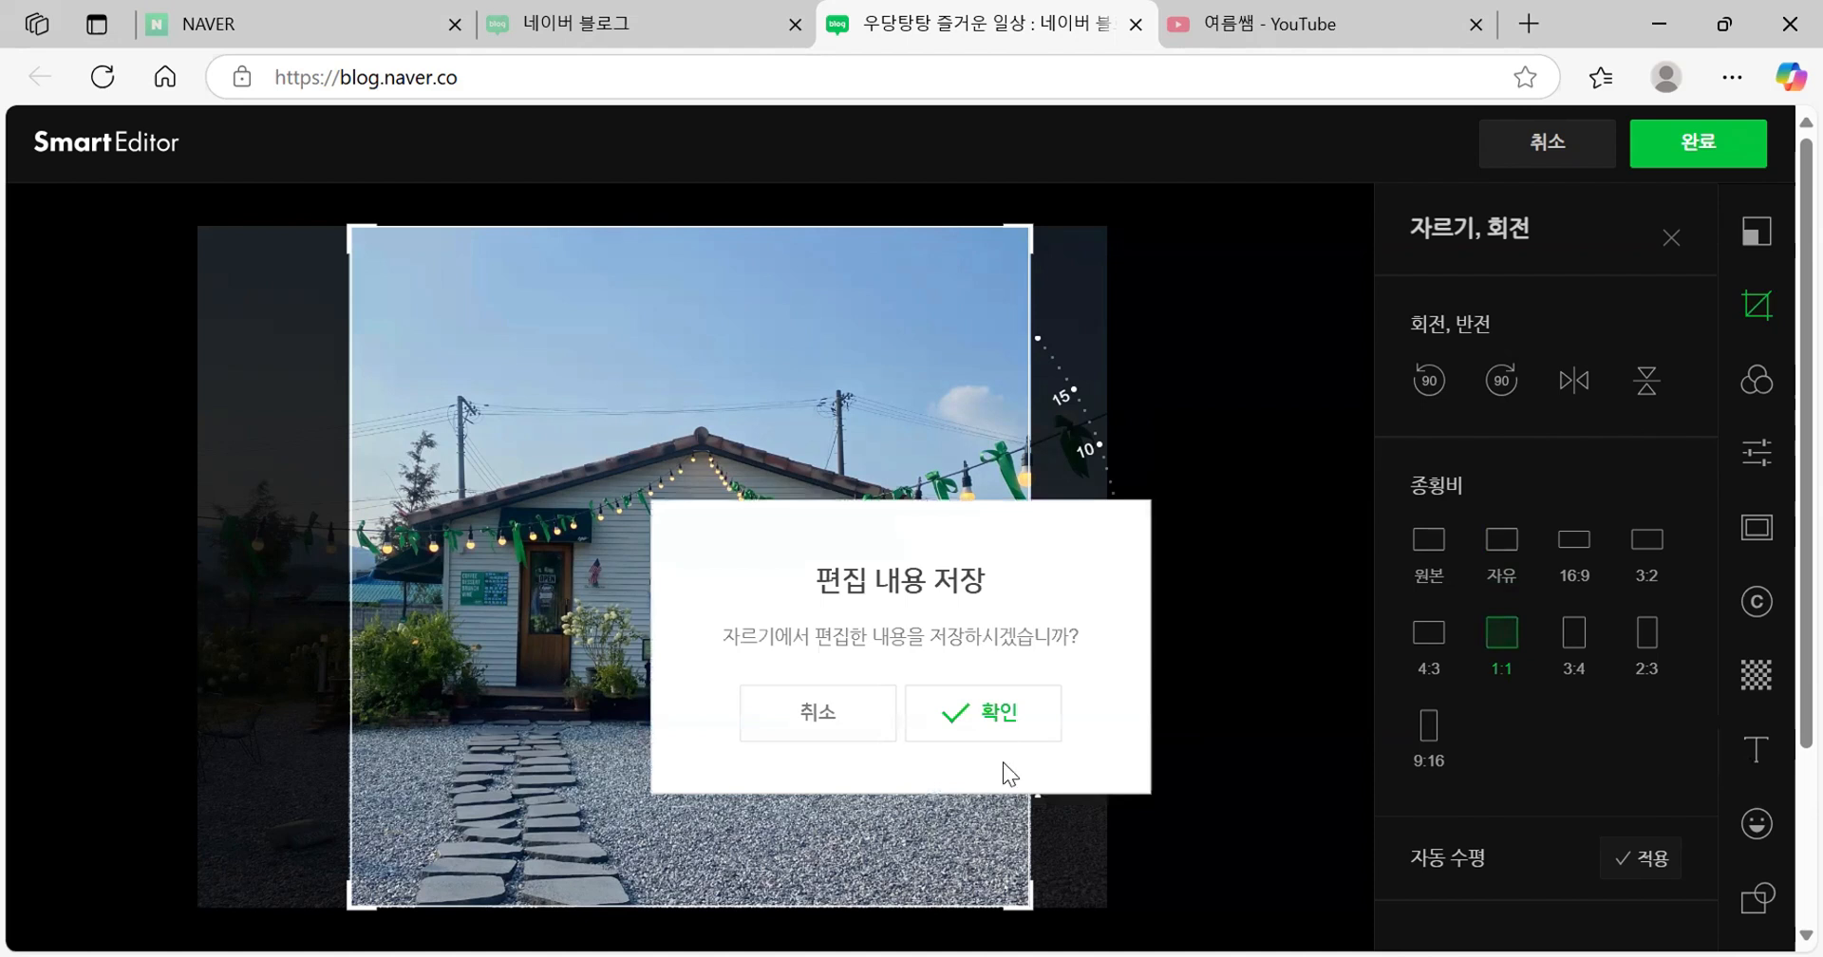
key(Return)
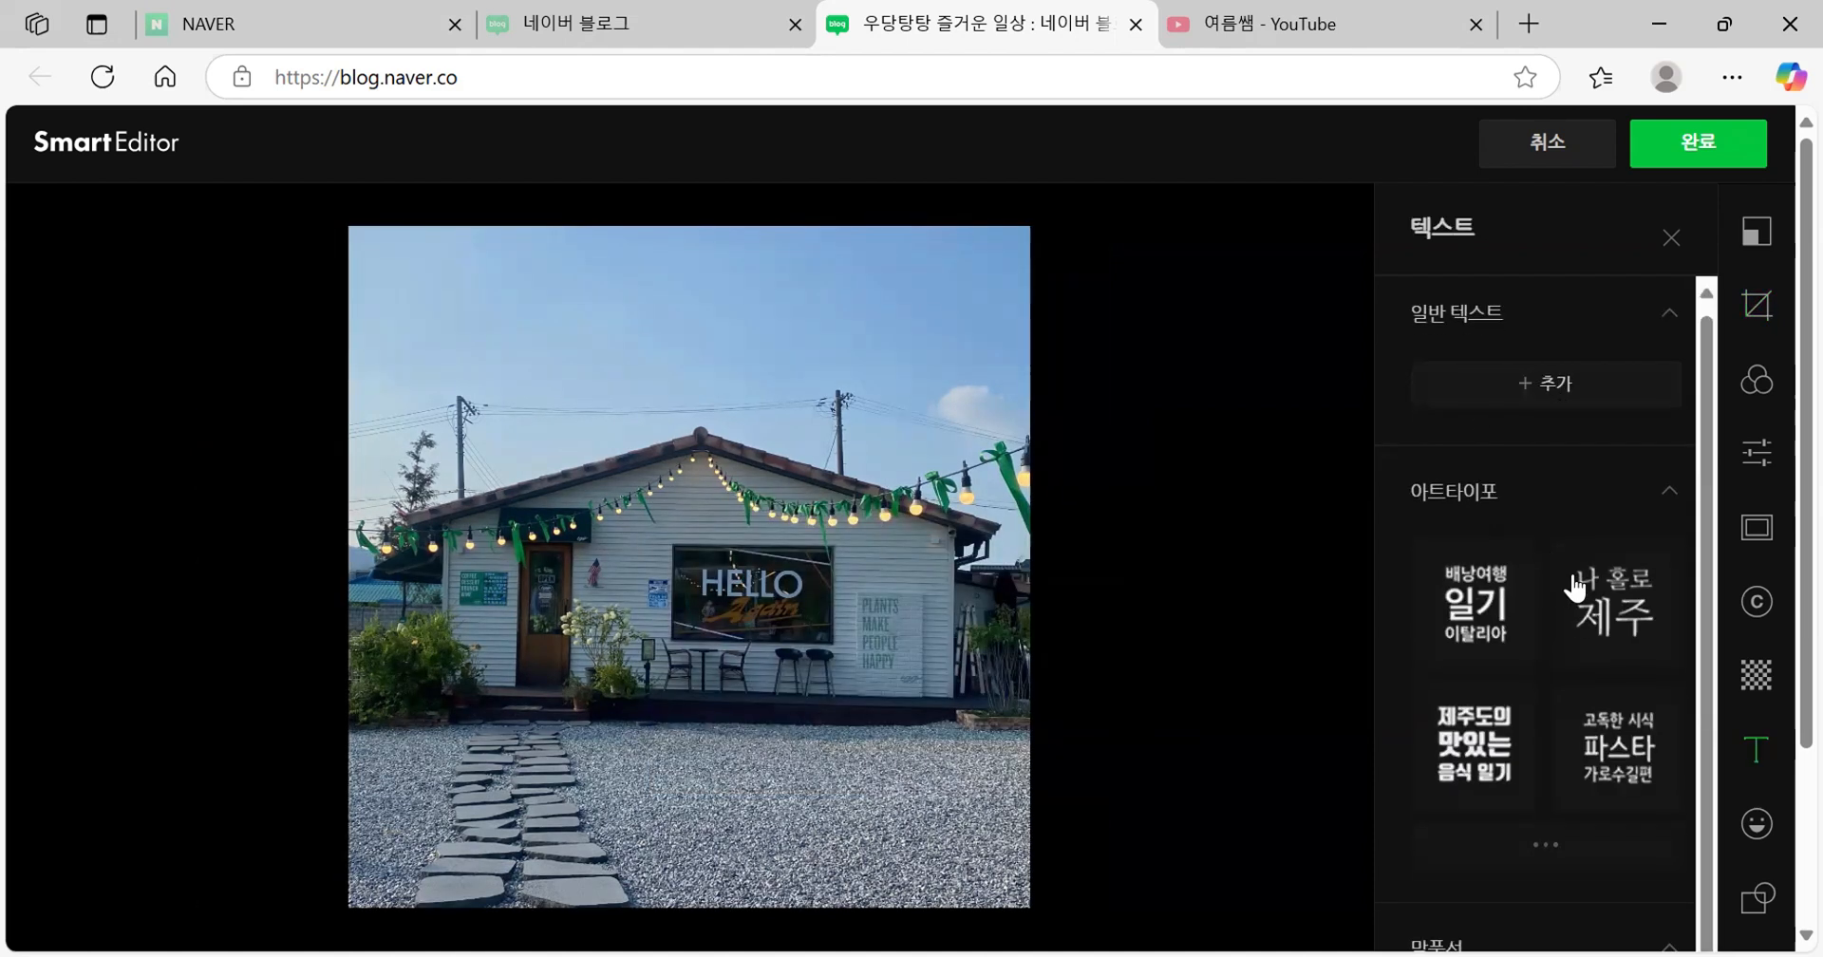
Expand the 아트타이포 text designs to show more styles for the cropped photo
scroll(1551, 724, down, 2)
scroll(1550, 826, up, 2)
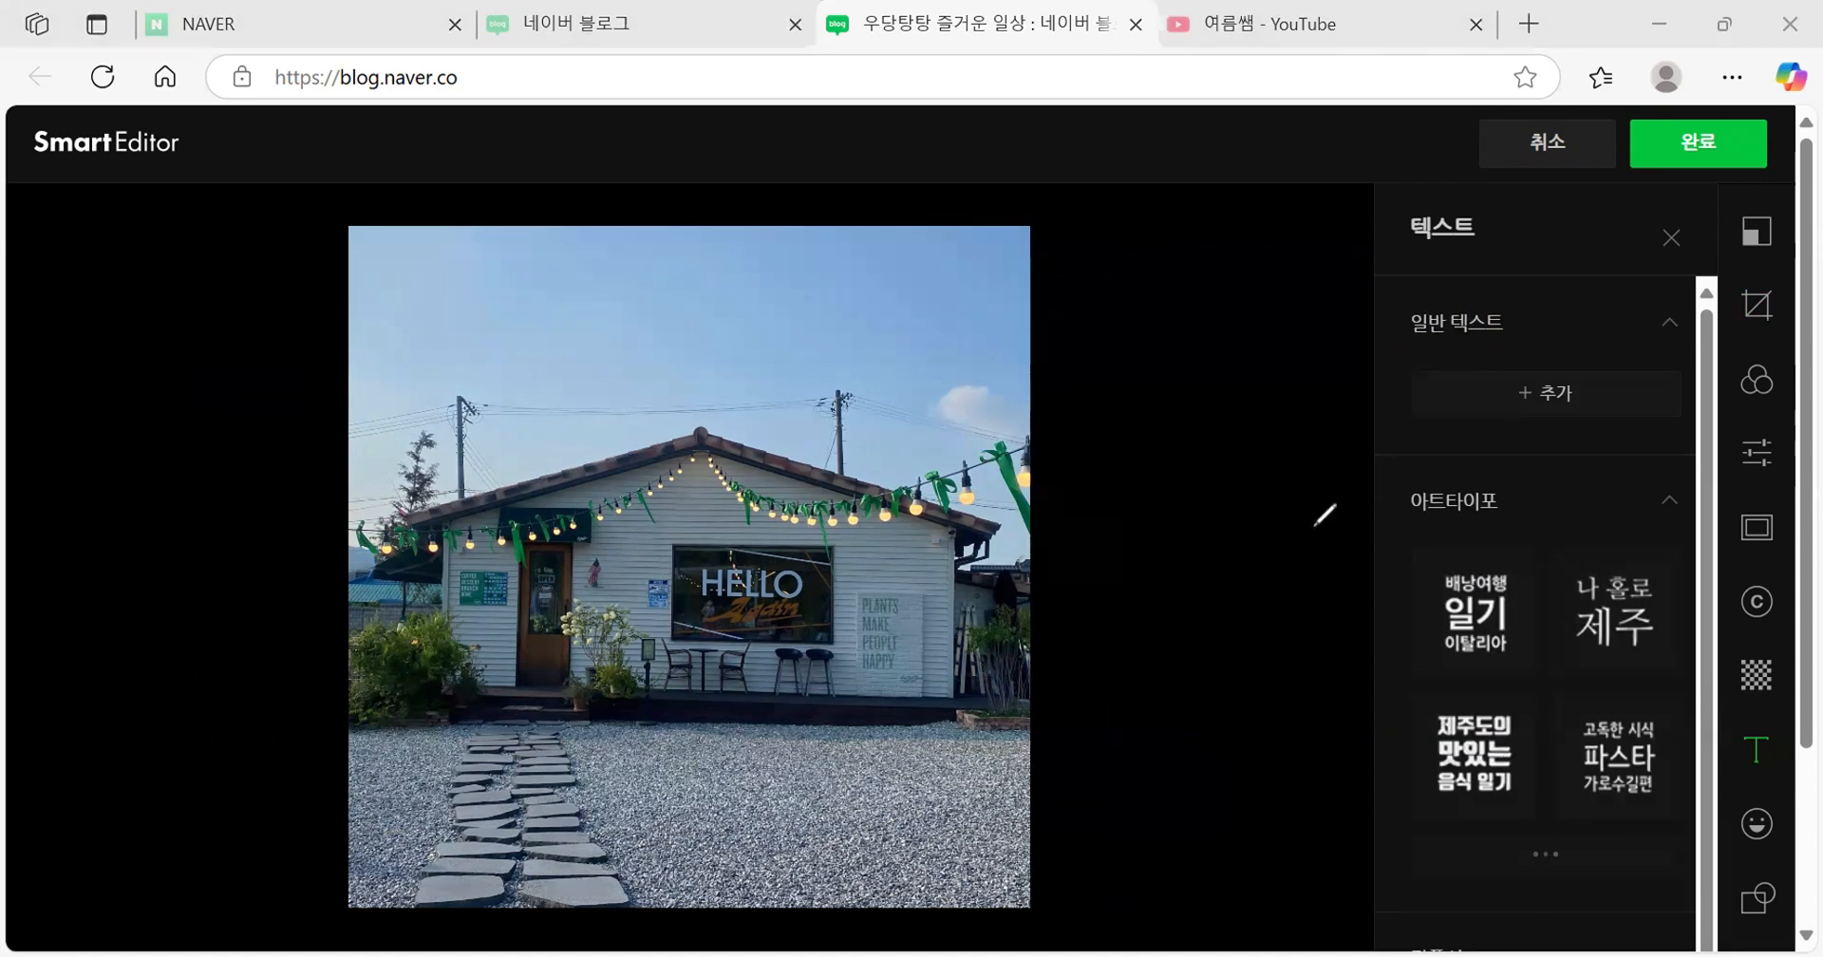
mouse_move(1481, 553)
mouse_down()
mouse_move(1368, 800)
mouse_move(1645, 821)
mouse_move(1688, 672)
mouse_up()
drag(1674, 570, 1464, 551)
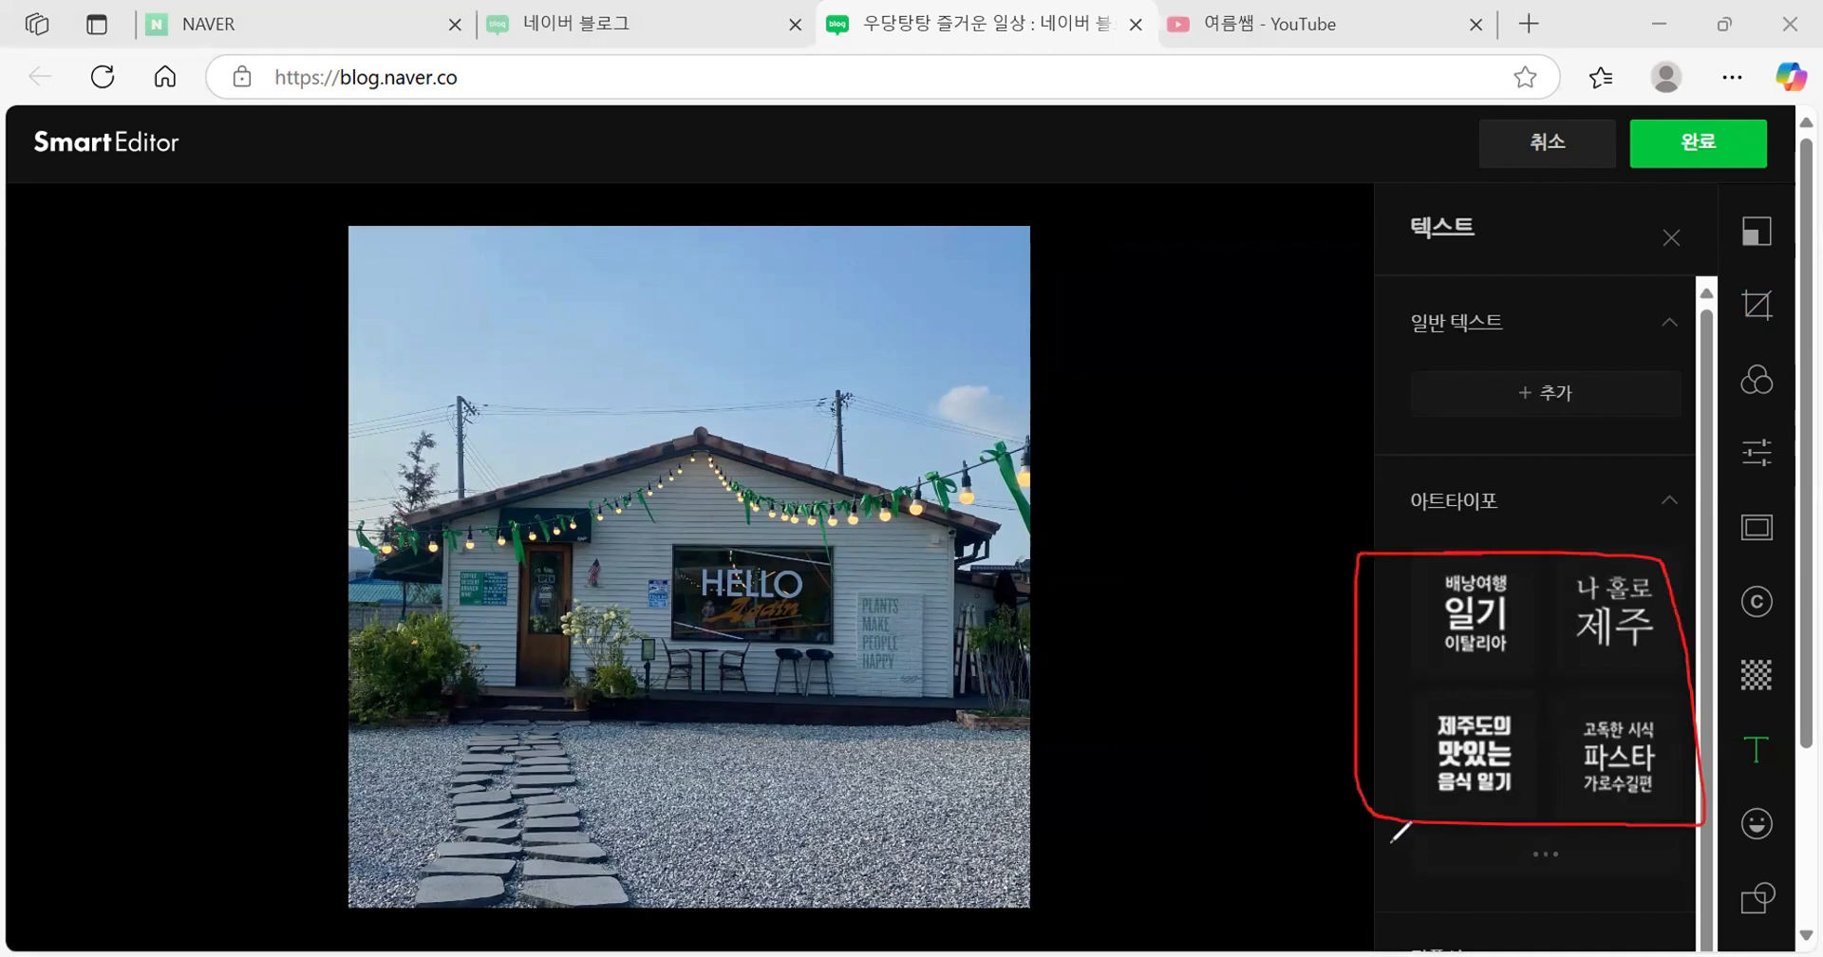
mouse_move(1392, 841)
mouse_down()
mouse_move(1423, 883)
mouse_move(1683, 878)
mouse_move(1657, 816)
mouse_move(1425, 812)
mouse_move(1389, 845)
mouse_up()
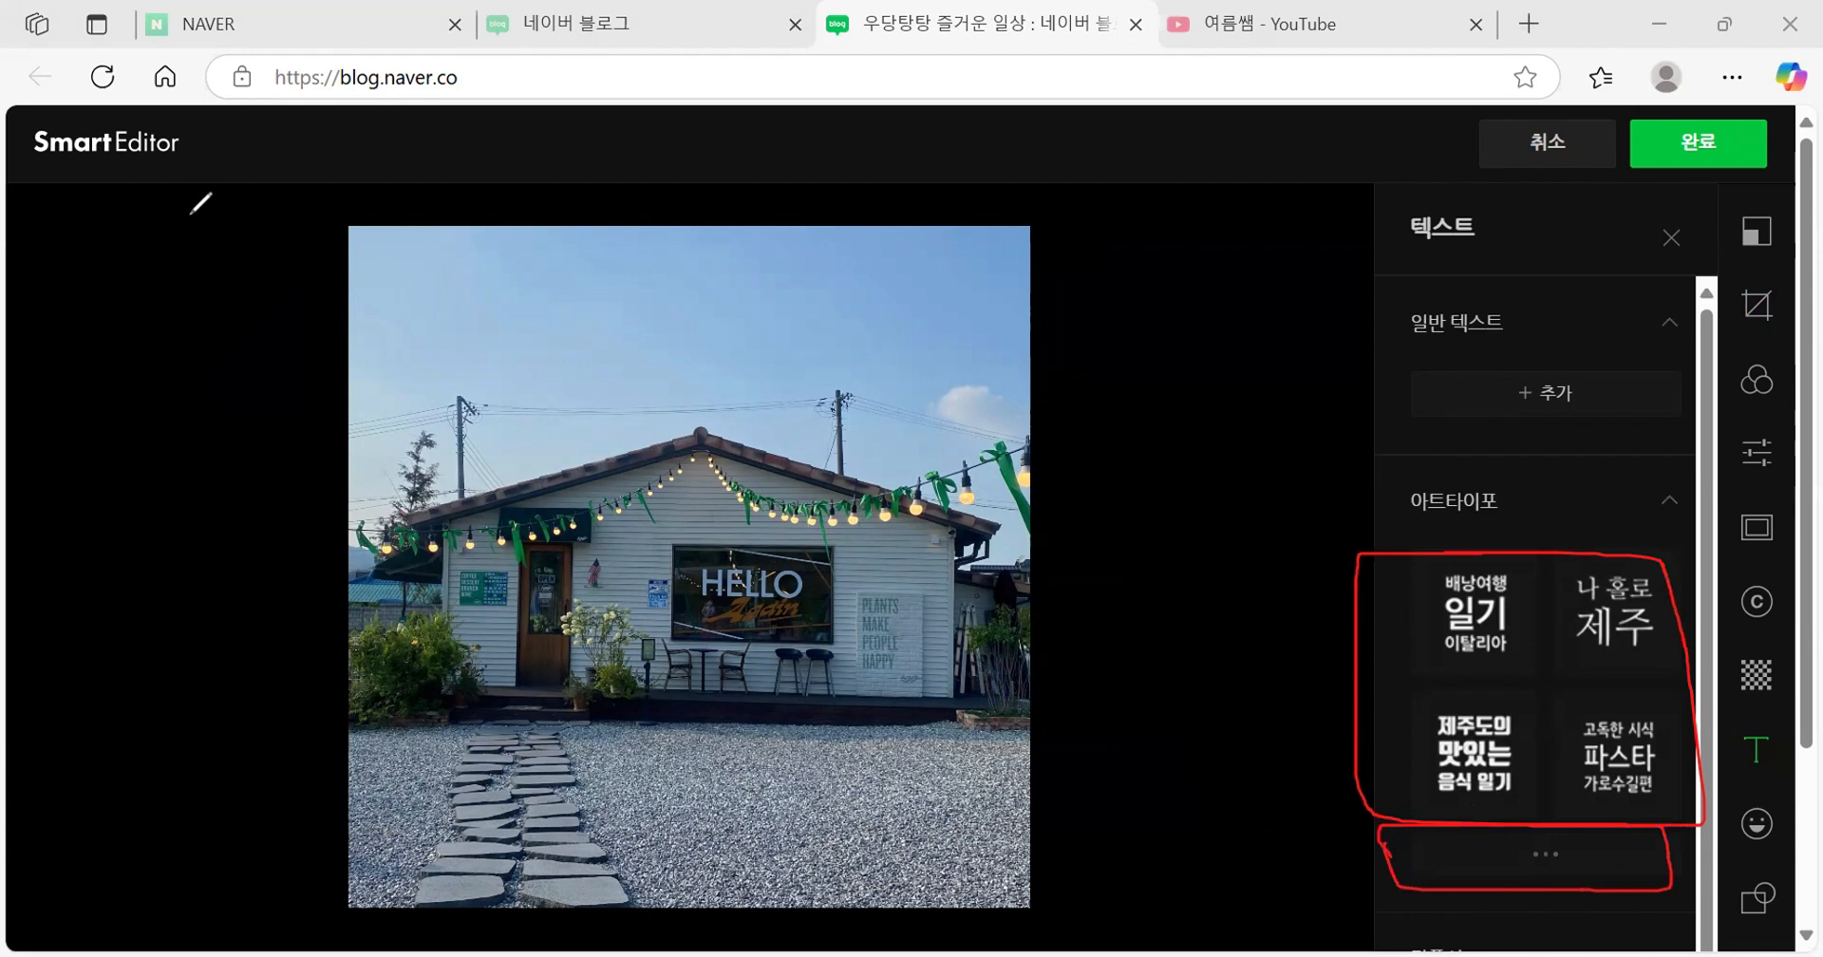
click(1541, 858)
click(187, 484)
click(1381, 809)
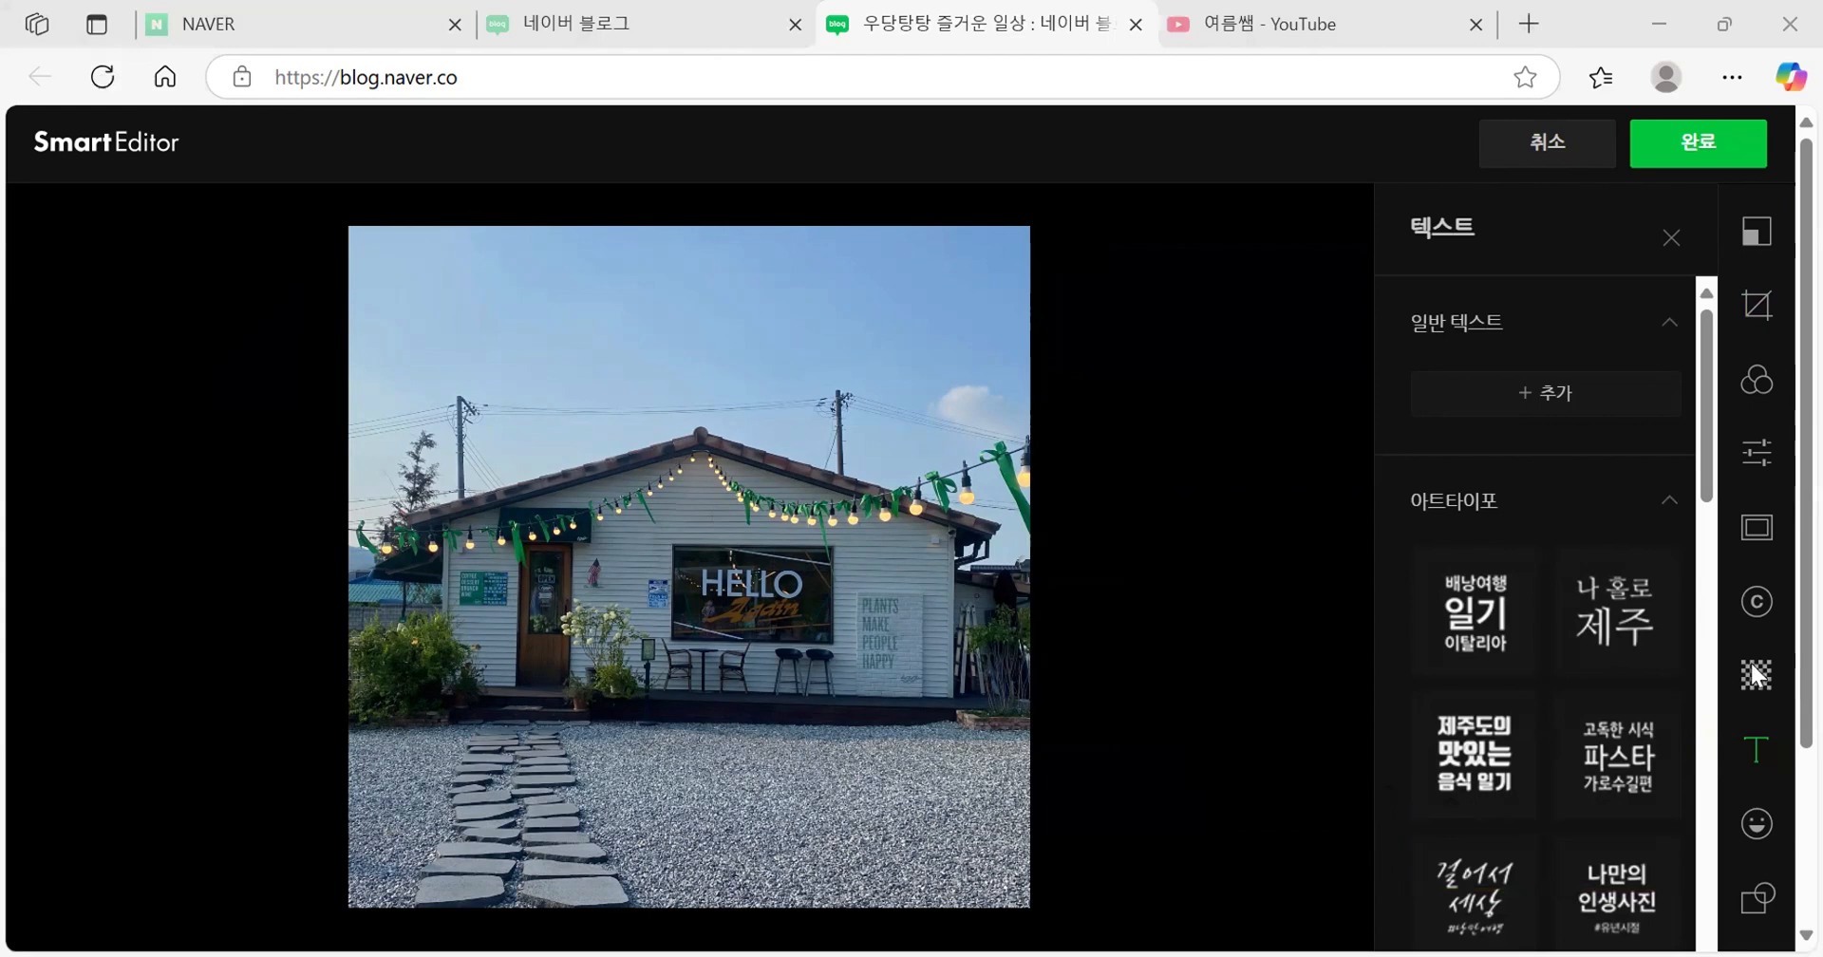
Browse the 아트타이포 text designs through to the end of the list to compare the available styles
scroll(1584, 616, down, 5)
scroll(1584, 615, down, 6)
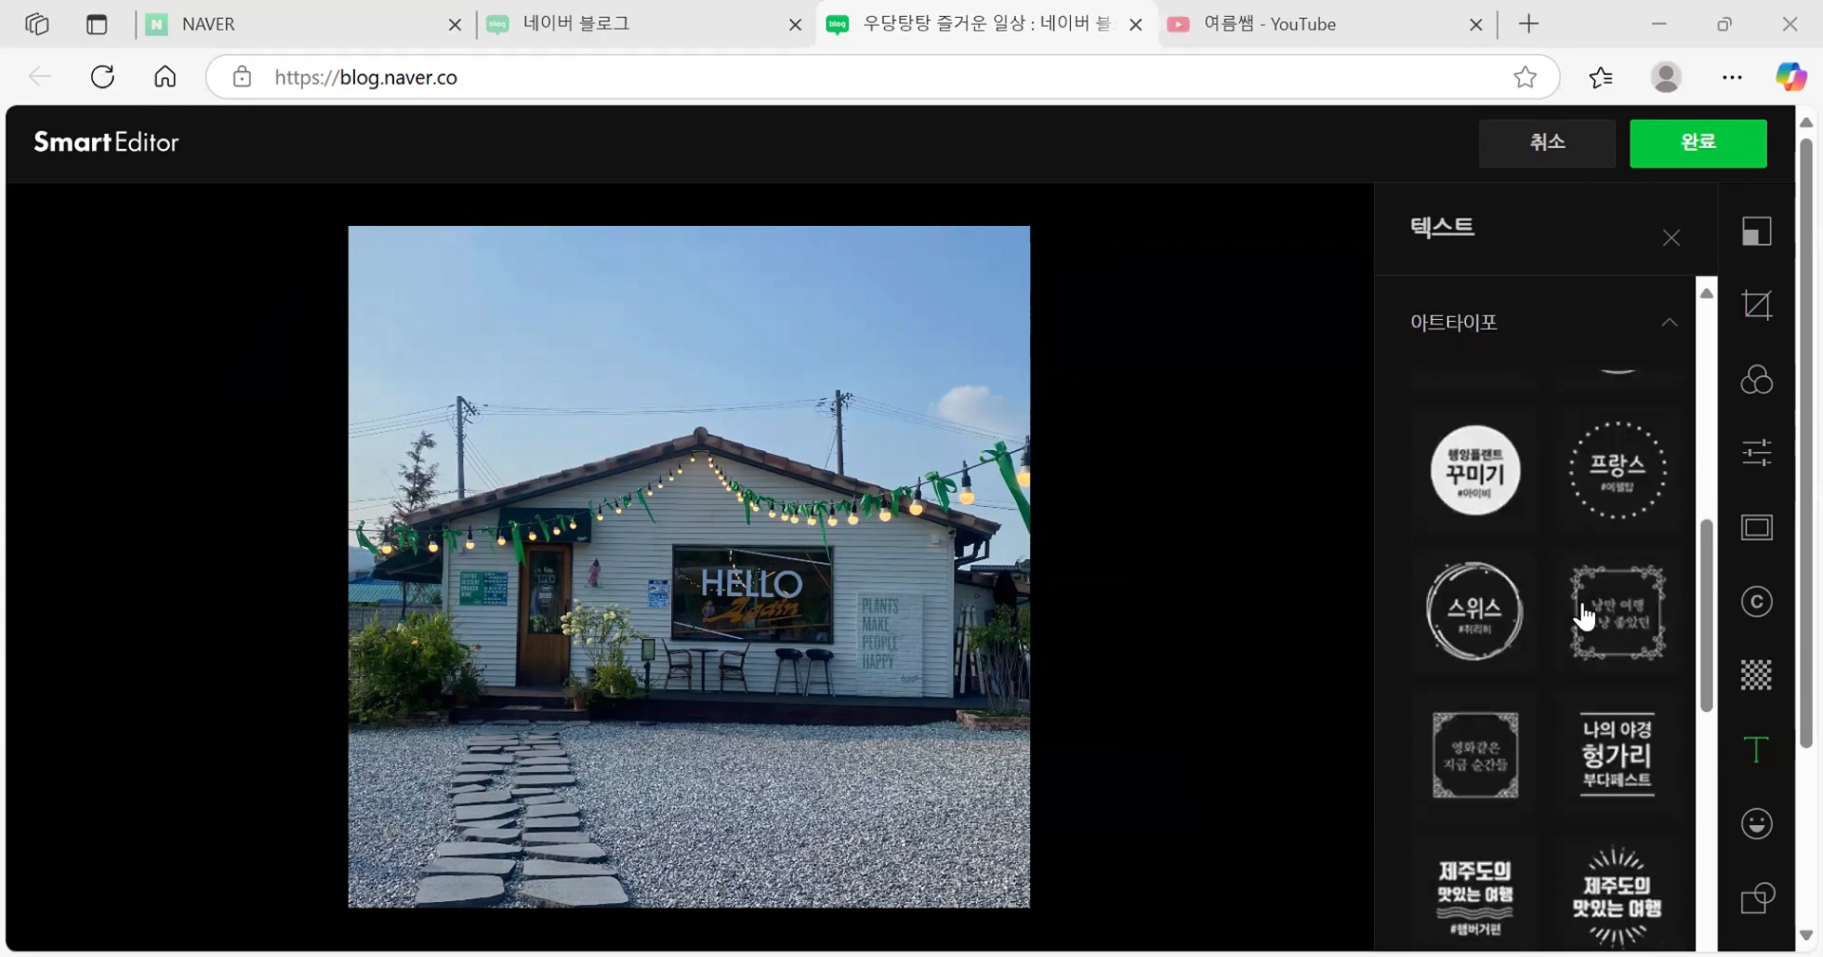
scroll(1584, 615, down, 3)
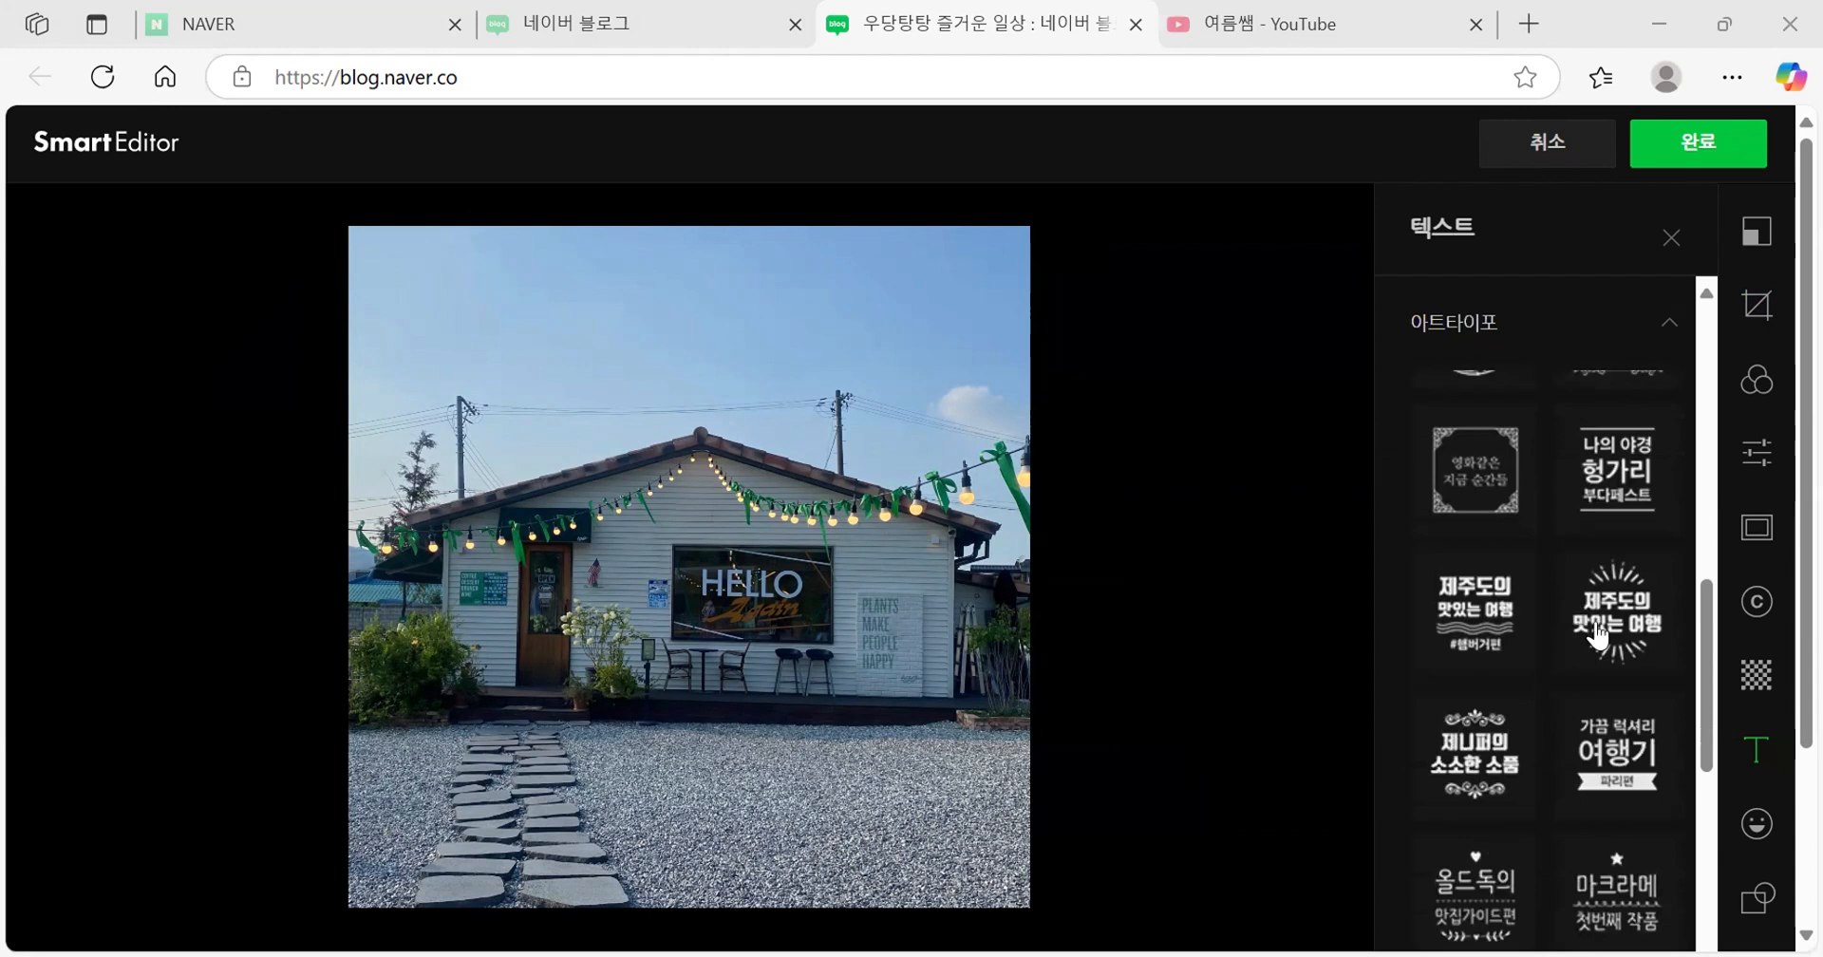
scroll(1600, 635, down, 2)
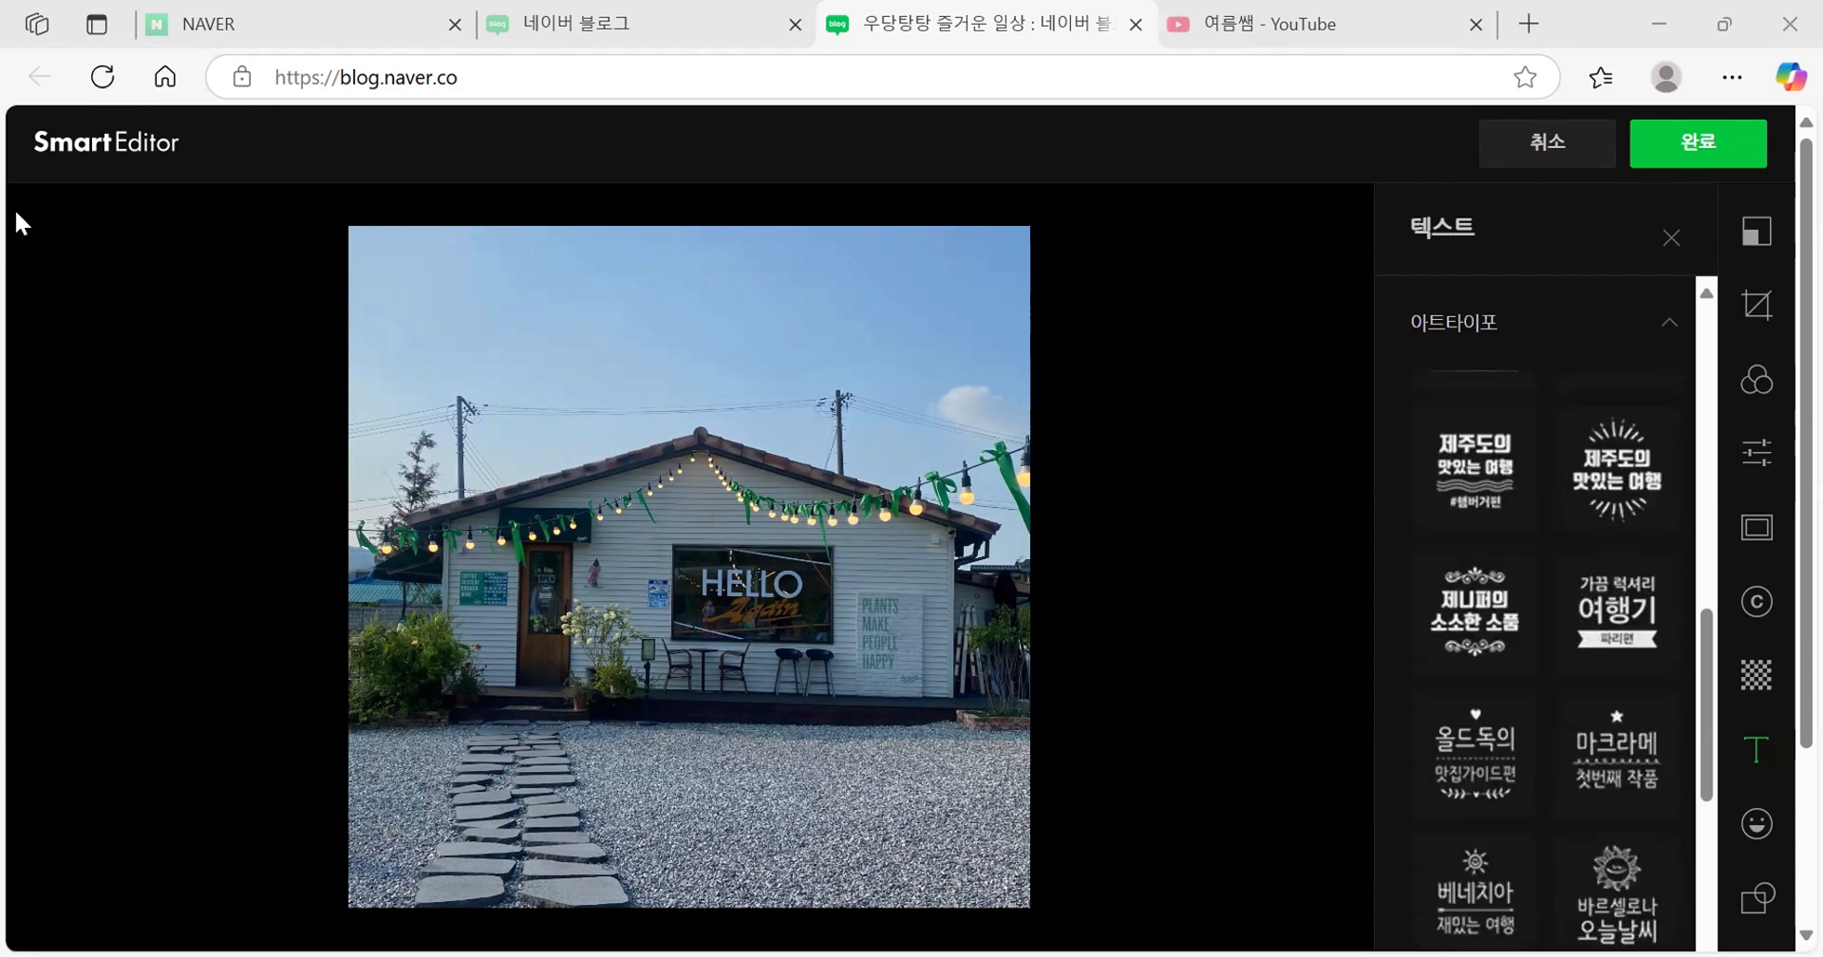
mouse_move(1392, 434)
mouse_down()
mouse_move(1398, 879)
mouse_move(1425, 936)
mouse_up()
mouse_move(1440, 812)
mouse_down()
mouse_move(1405, 726)
mouse_move(1537, 802)
mouse_move(1524, 825)
mouse_up()
scroll(1586, 684, down, 6)
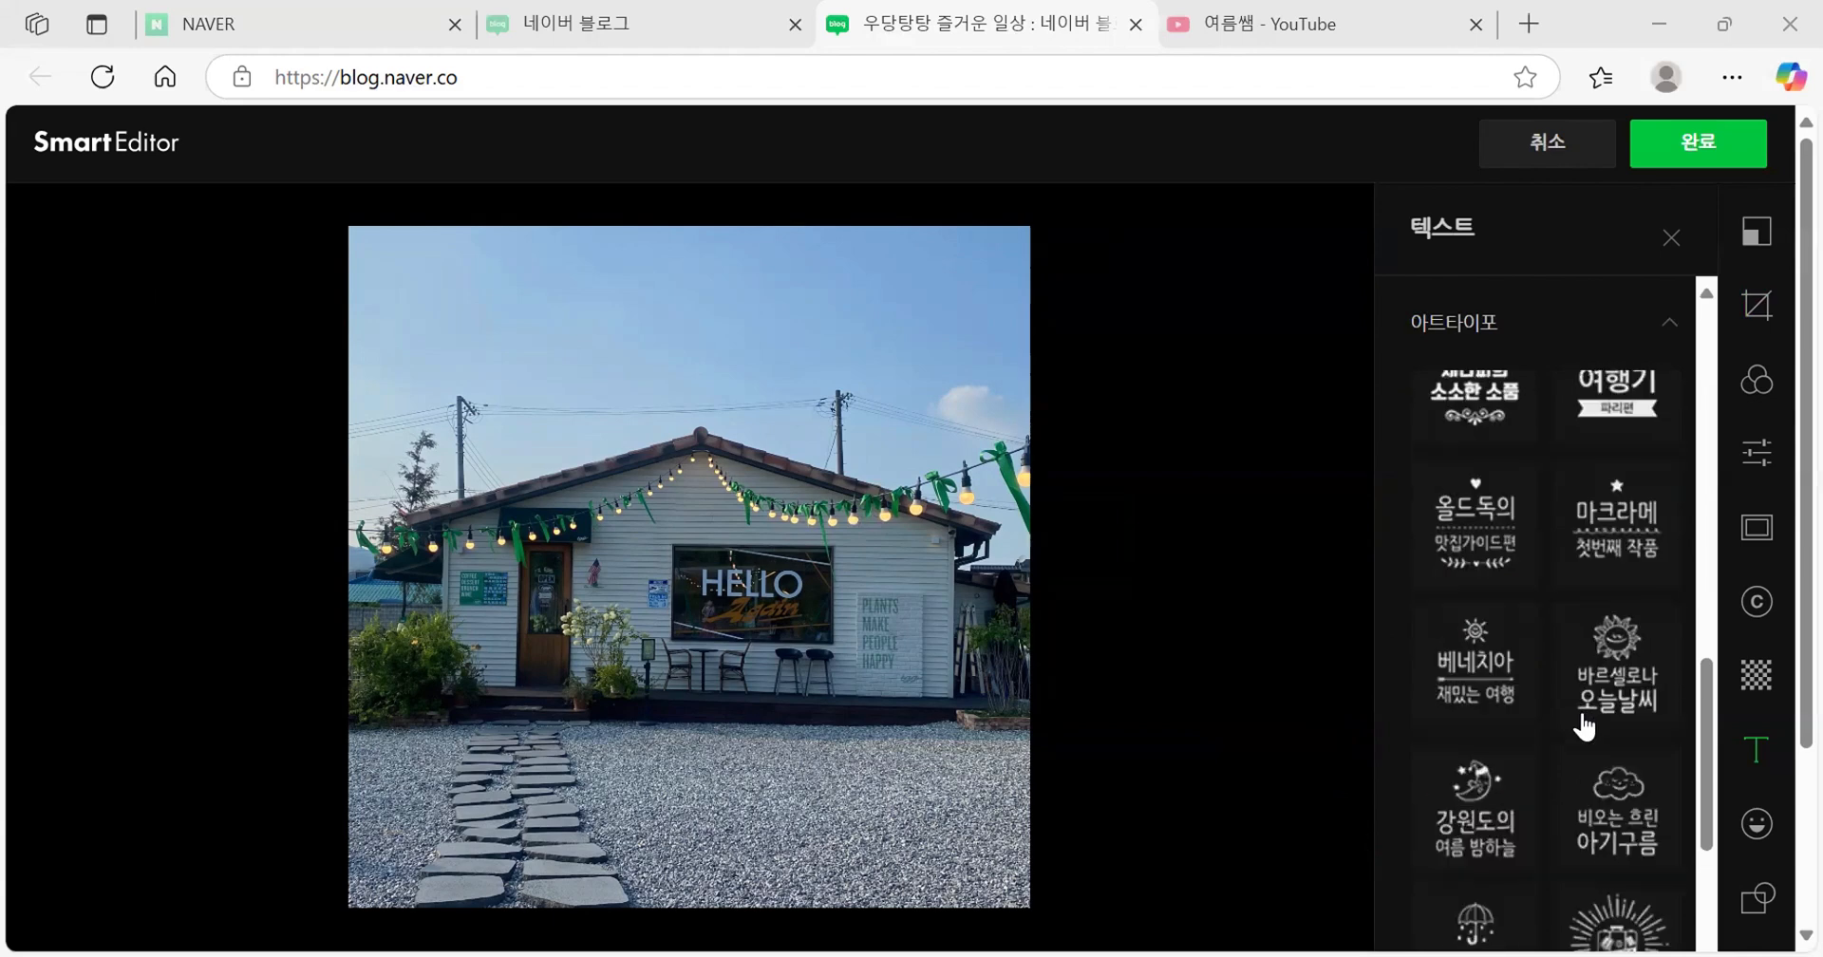
scroll(1584, 729, down, 8)
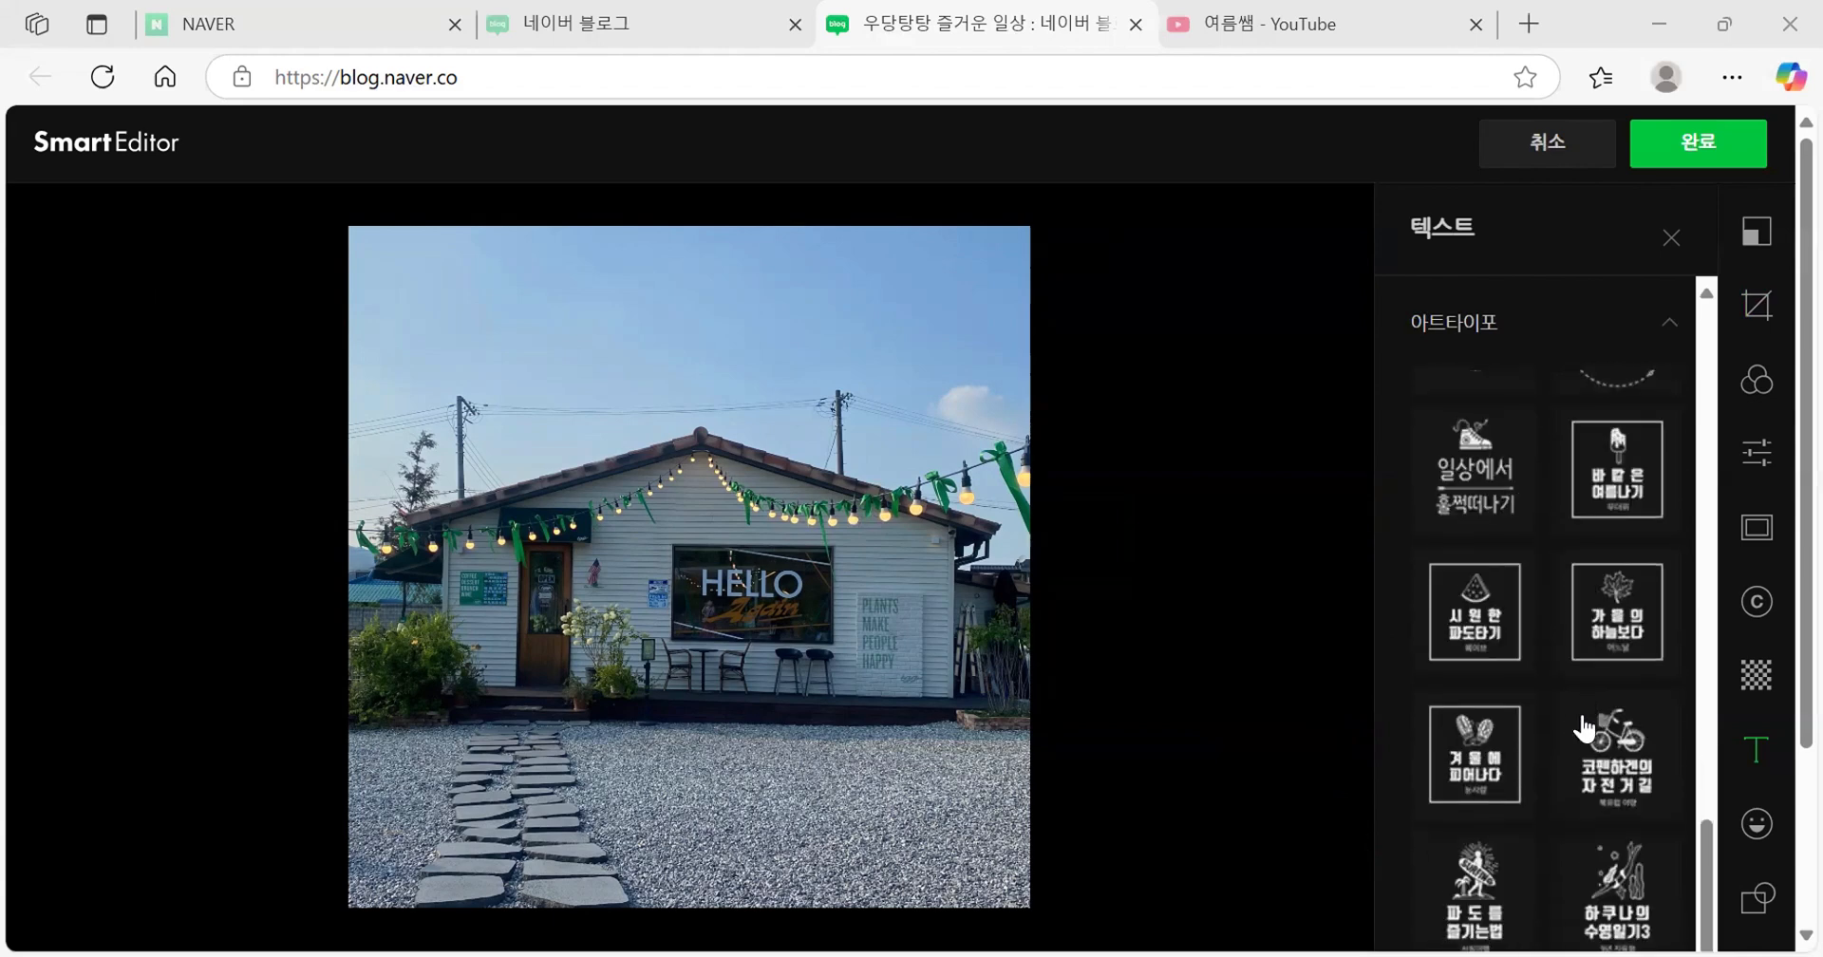
scroll(1584, 729, down, 4)
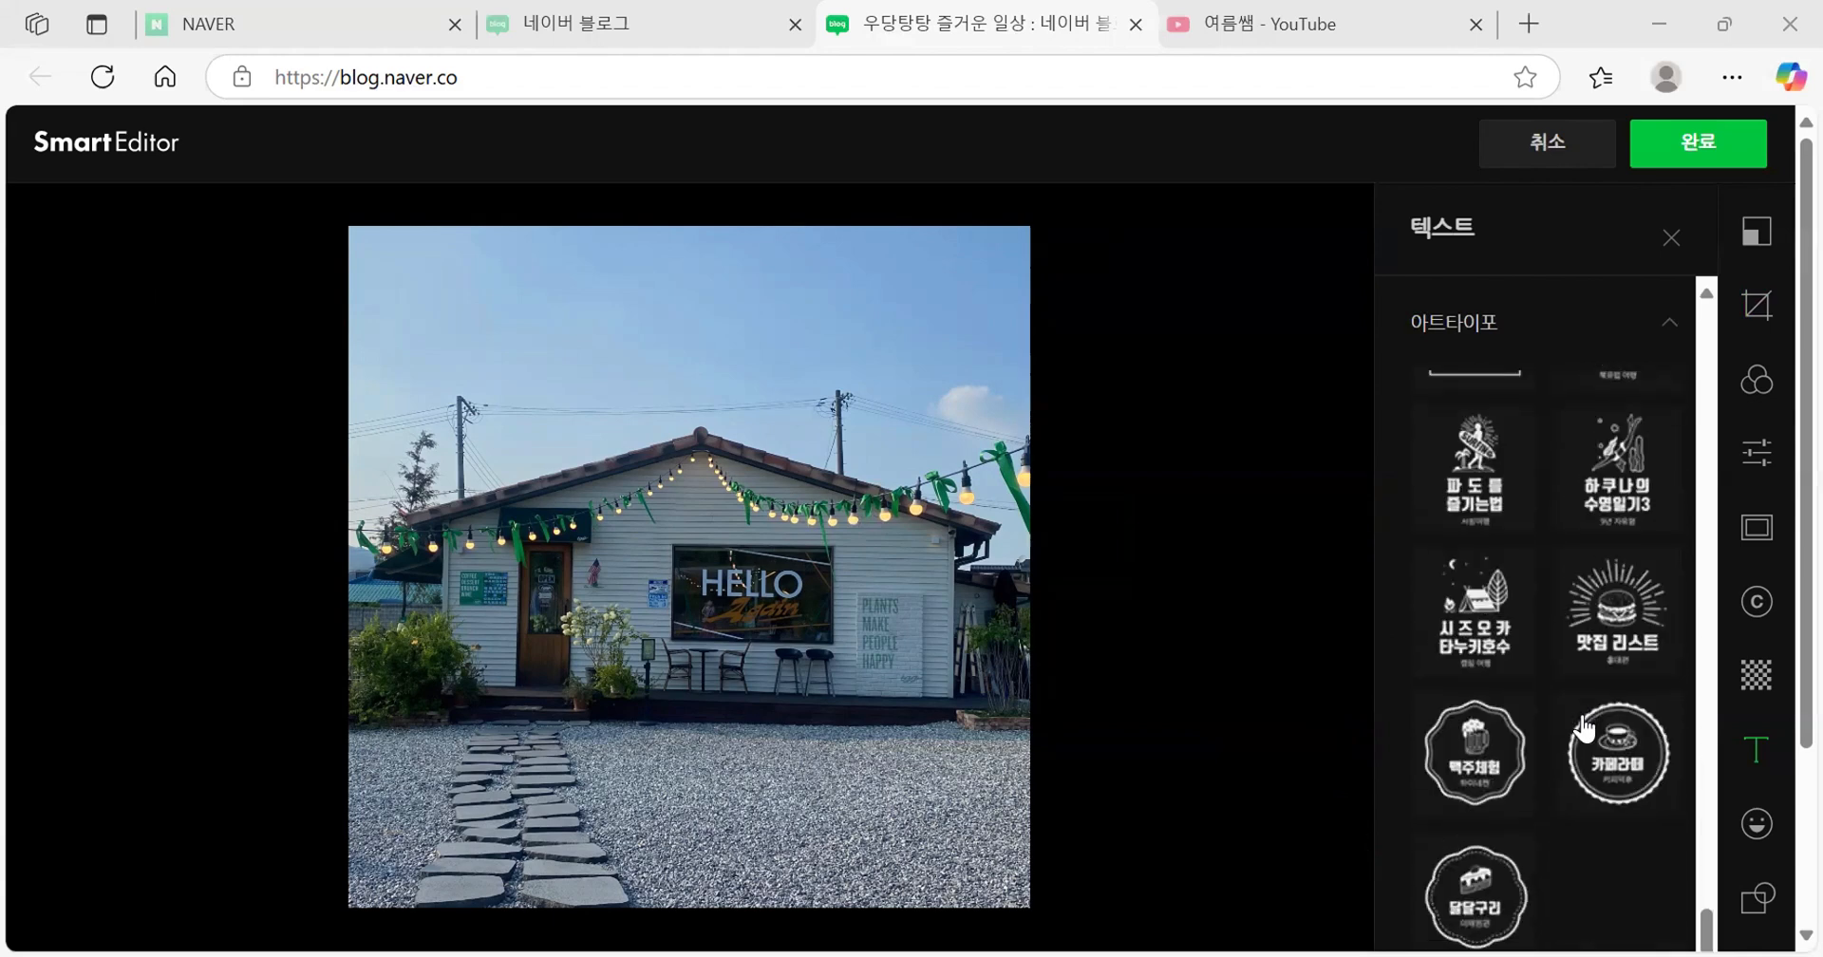
scroll(1584, 730, up, 6)
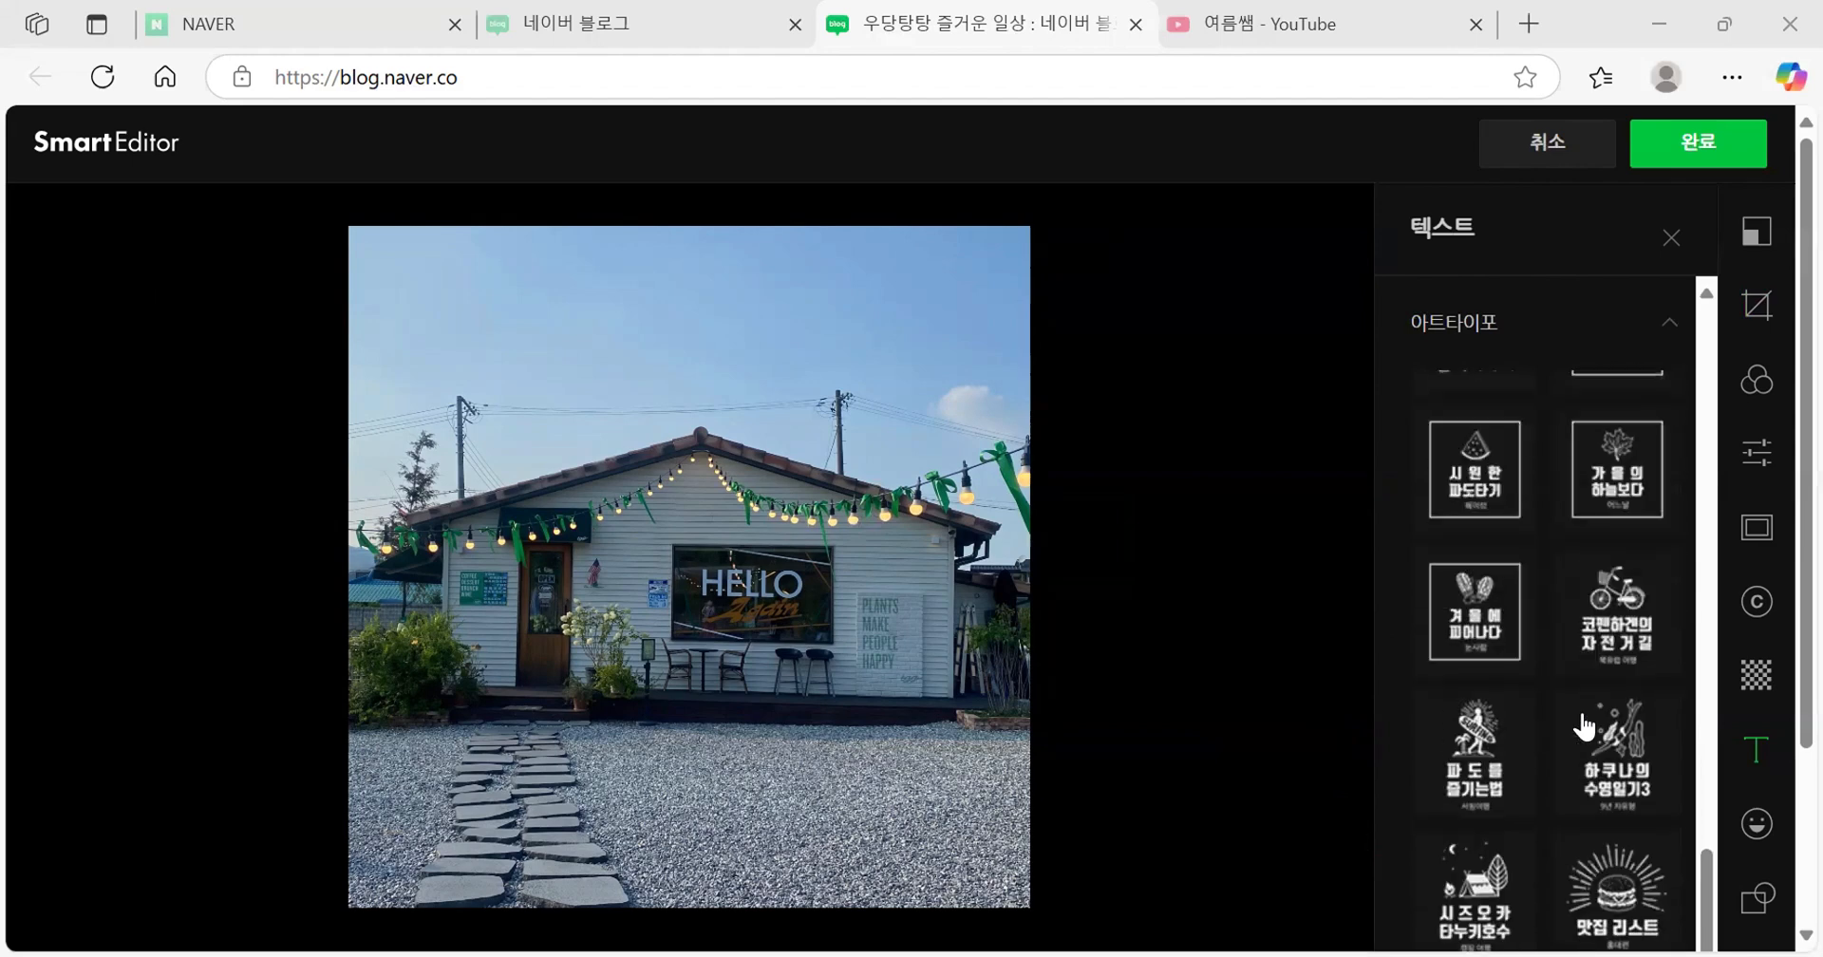
scroll(1584, 729, up, 8)
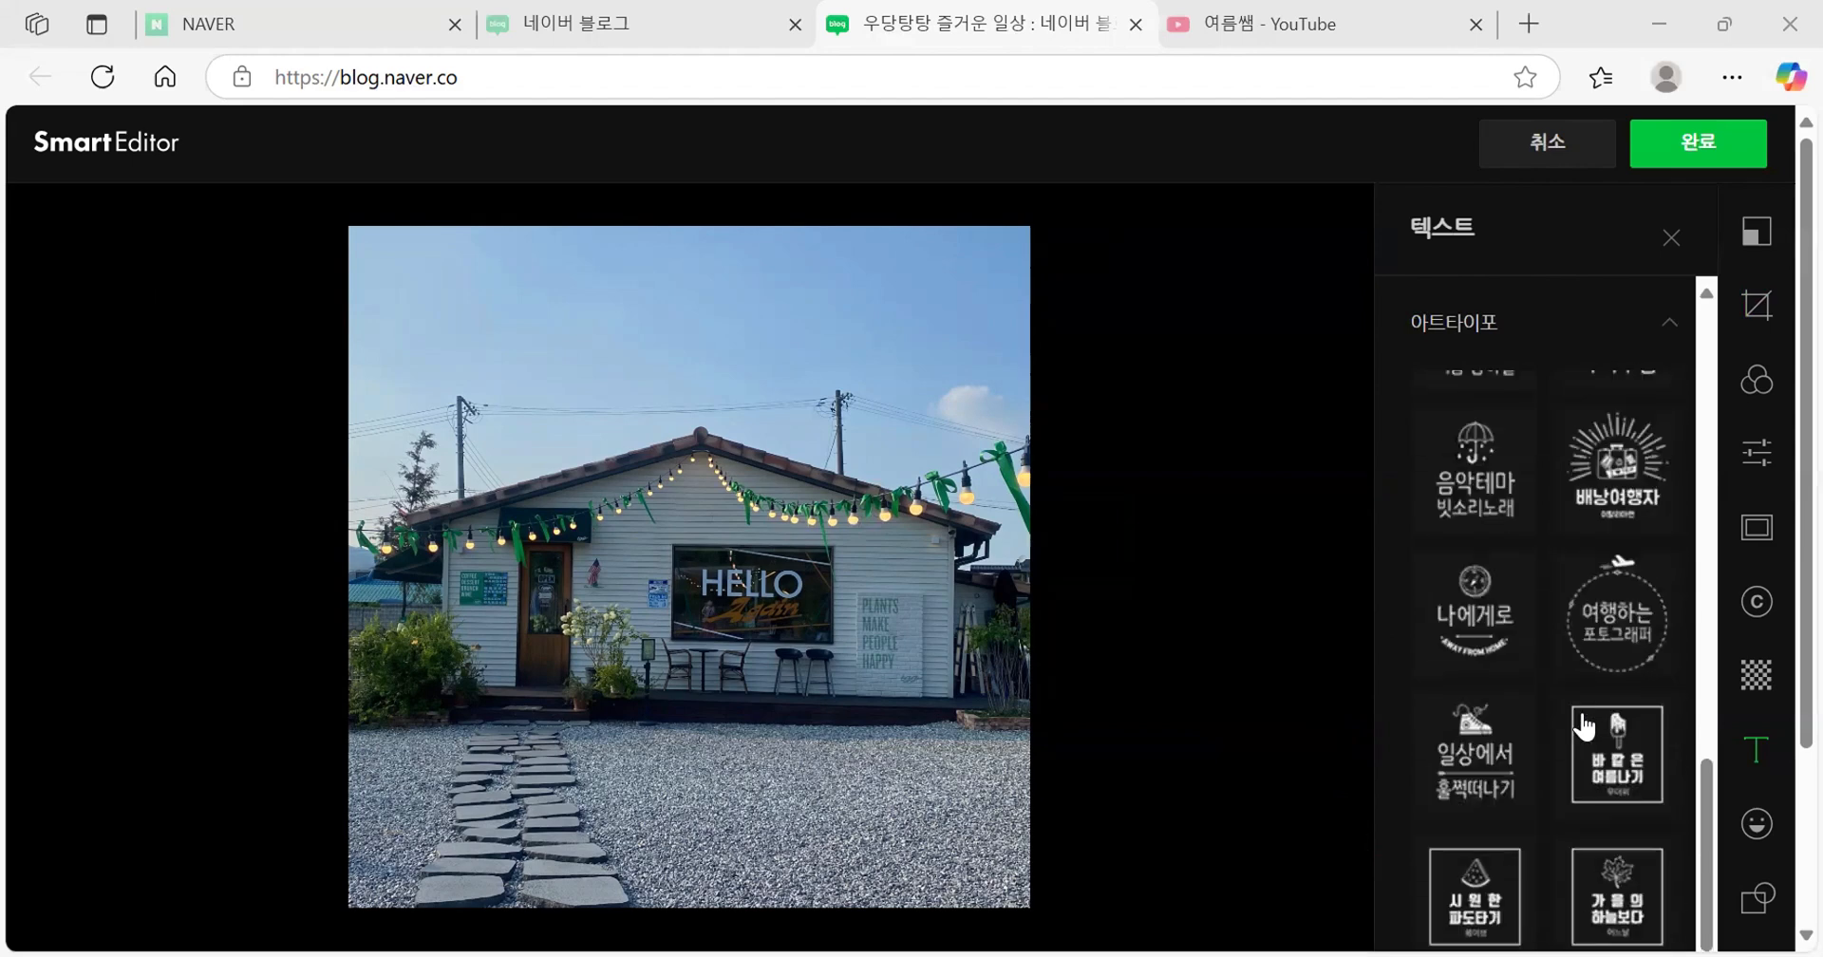
Add the 제니퍼의 소소한 소품 text design to the cafe photo and enlarge it to nearly the photo's full width
scroll(1584, 729, up, 4)
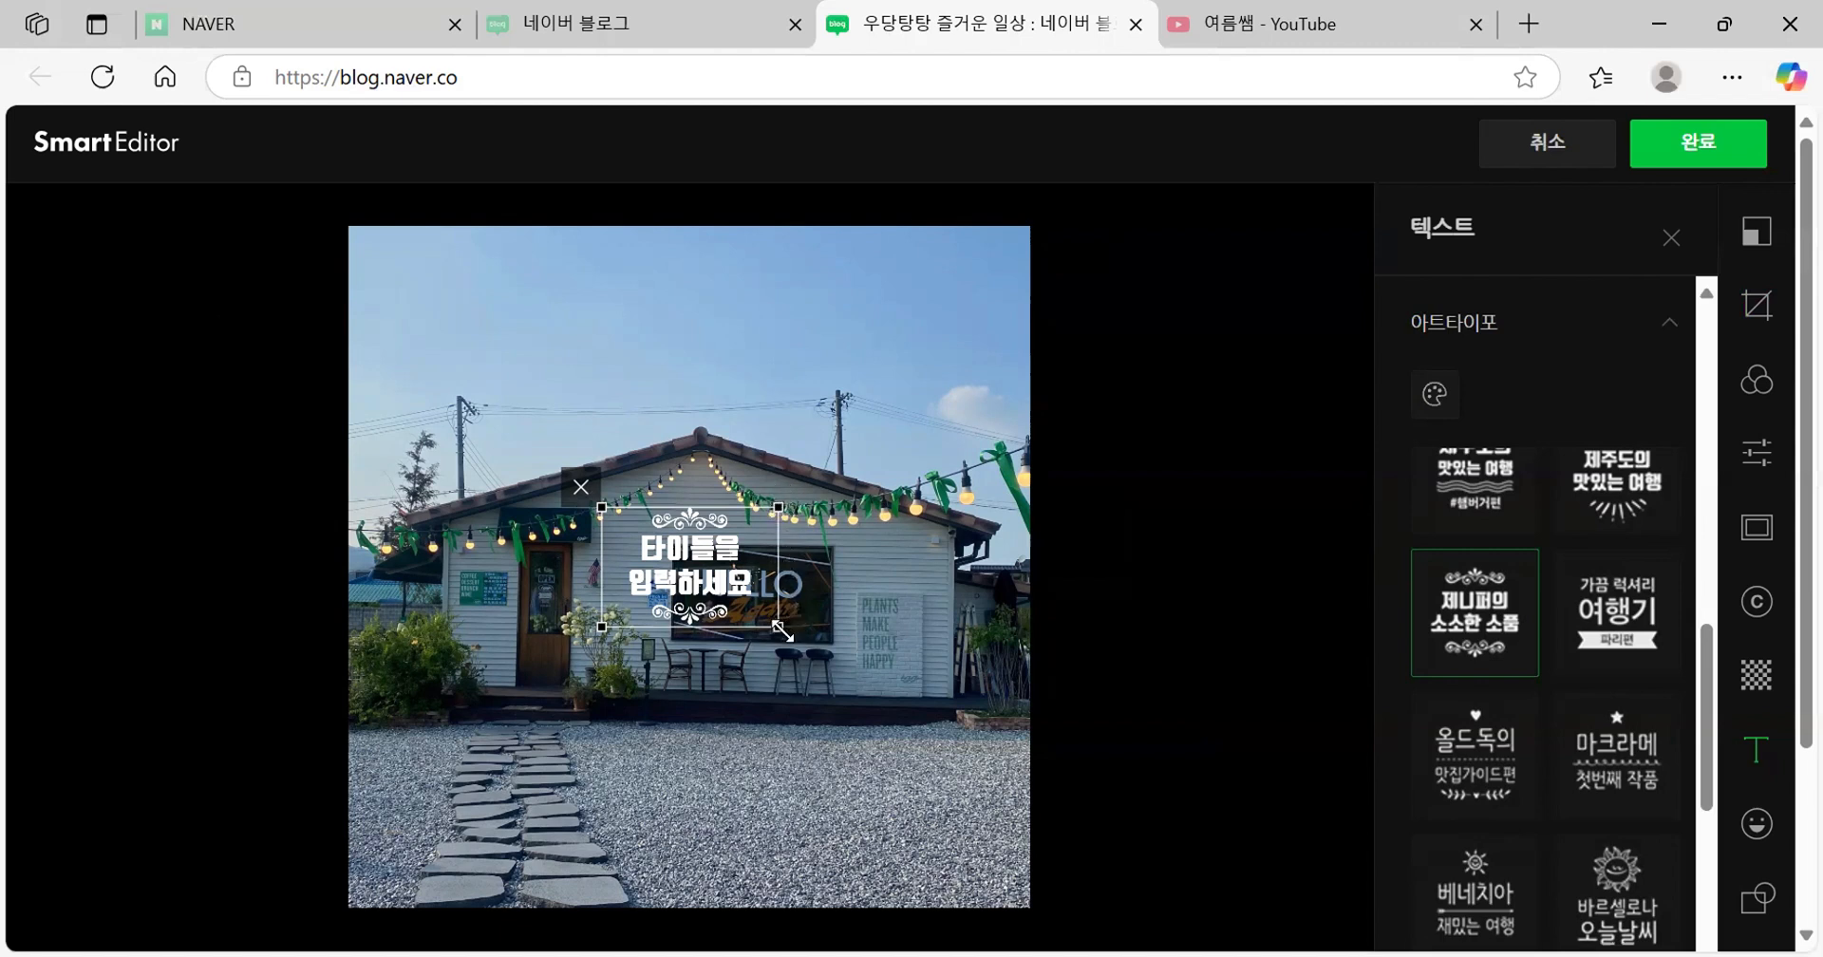
drag(779, 627, 986, 765)
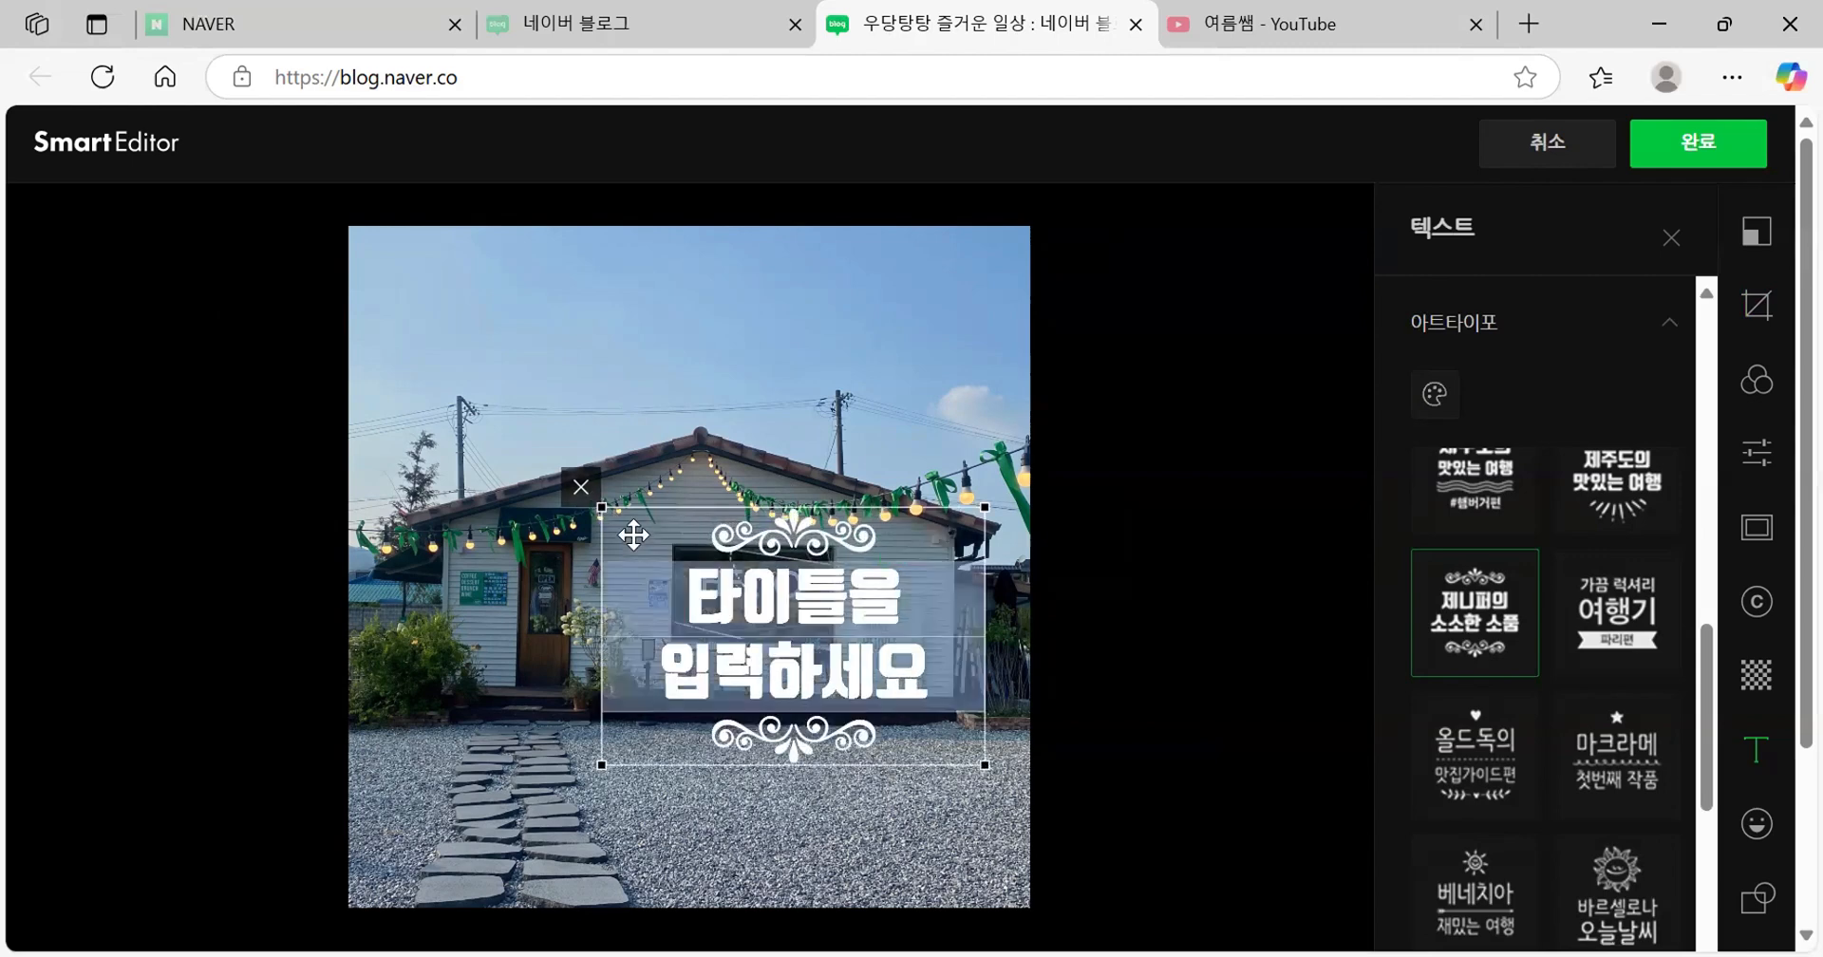
drag(602, 509, 323, 319)
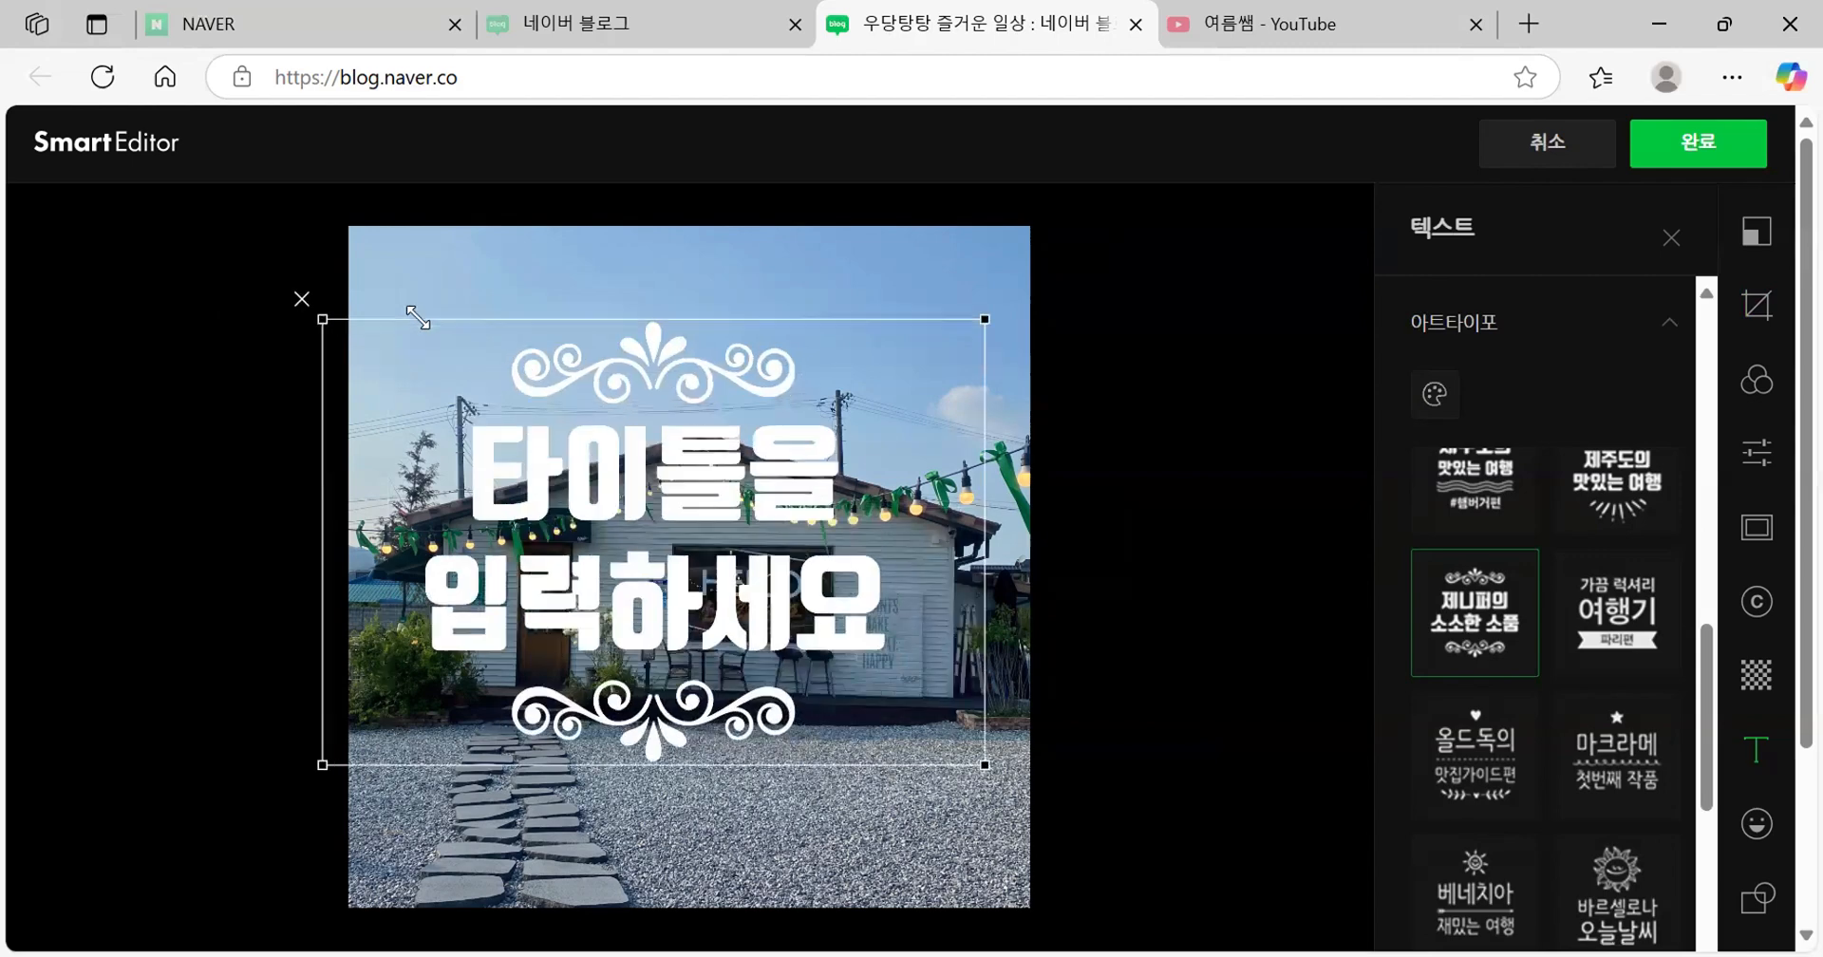
drag(681, 619, 713, 616)
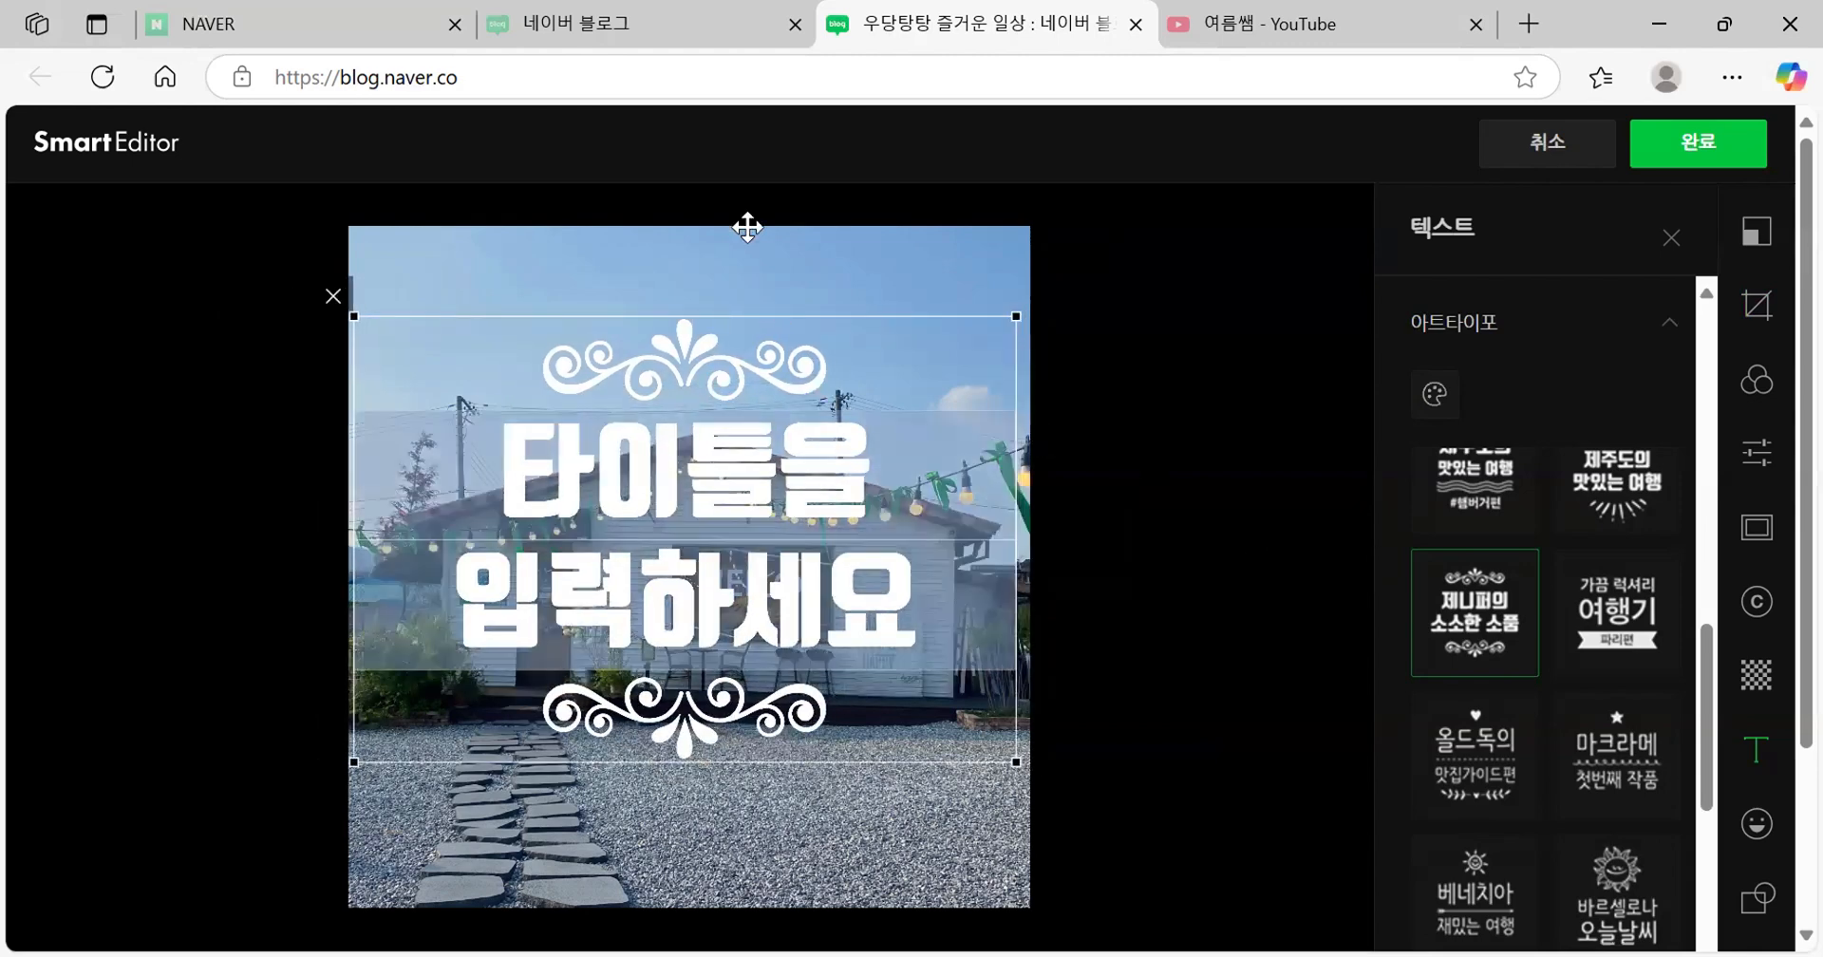
click(792, 258)
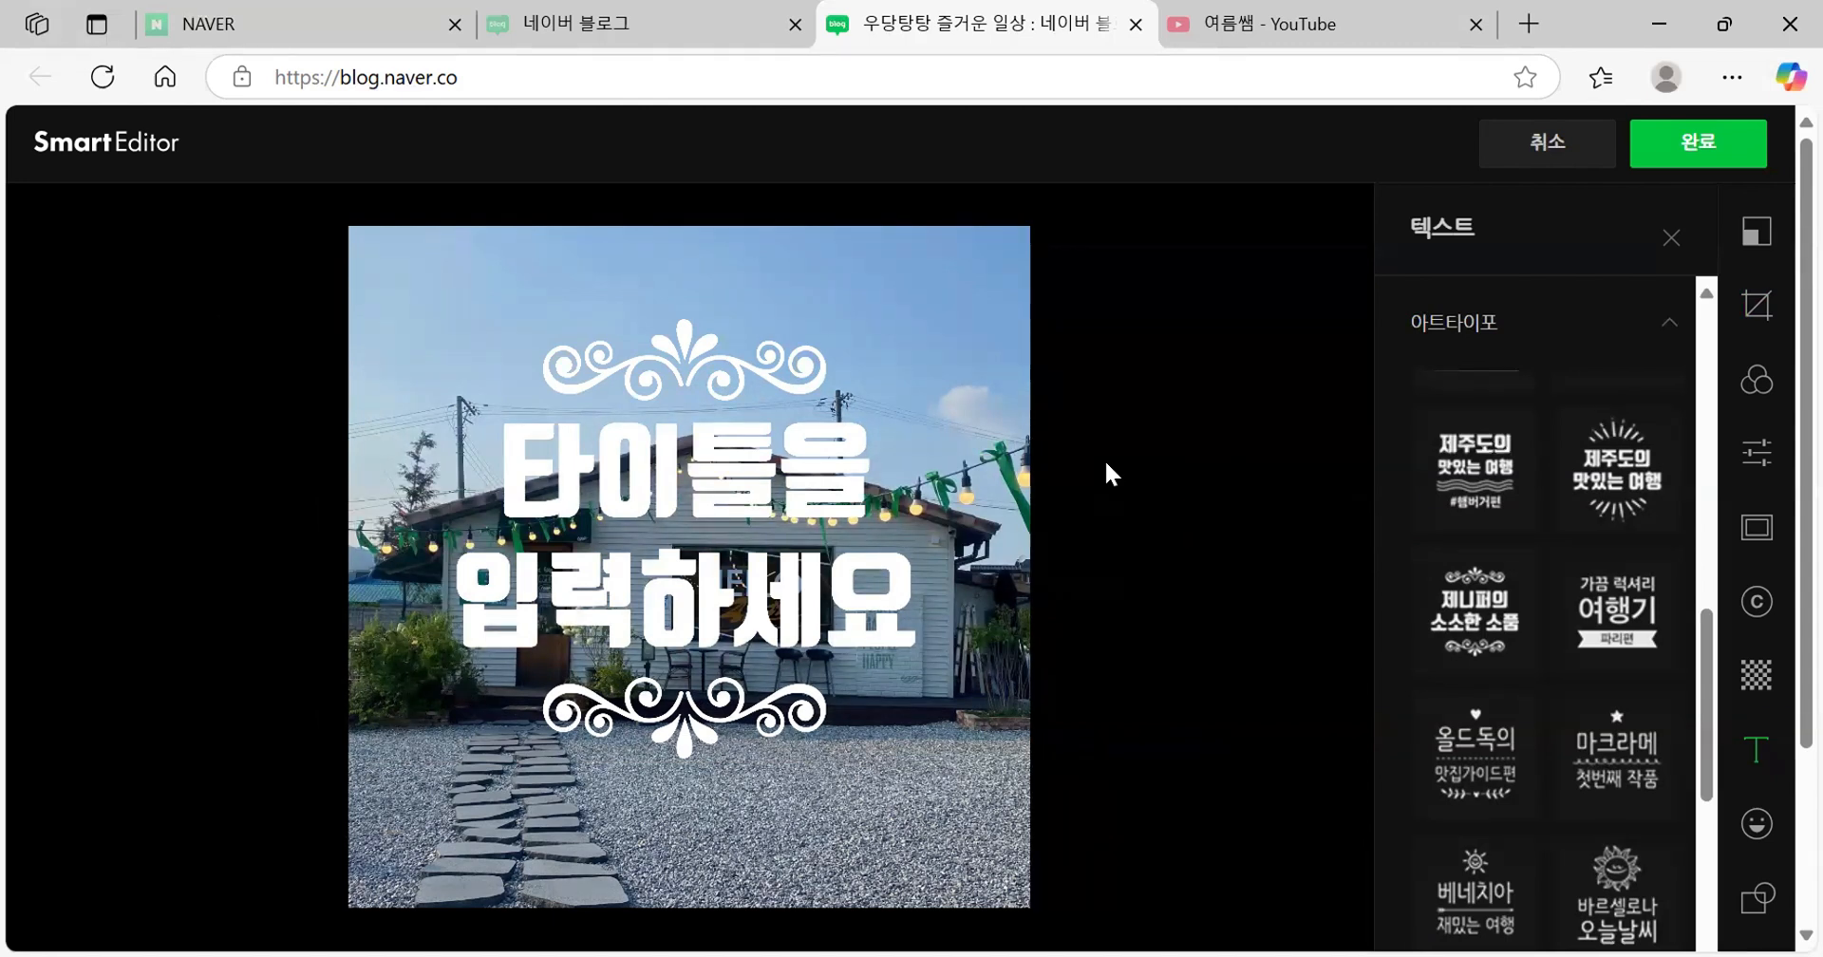
Replace the design's two placeholder title lines with 브런치 맛집 추천 and HELLO 맛집
click(741, 475)
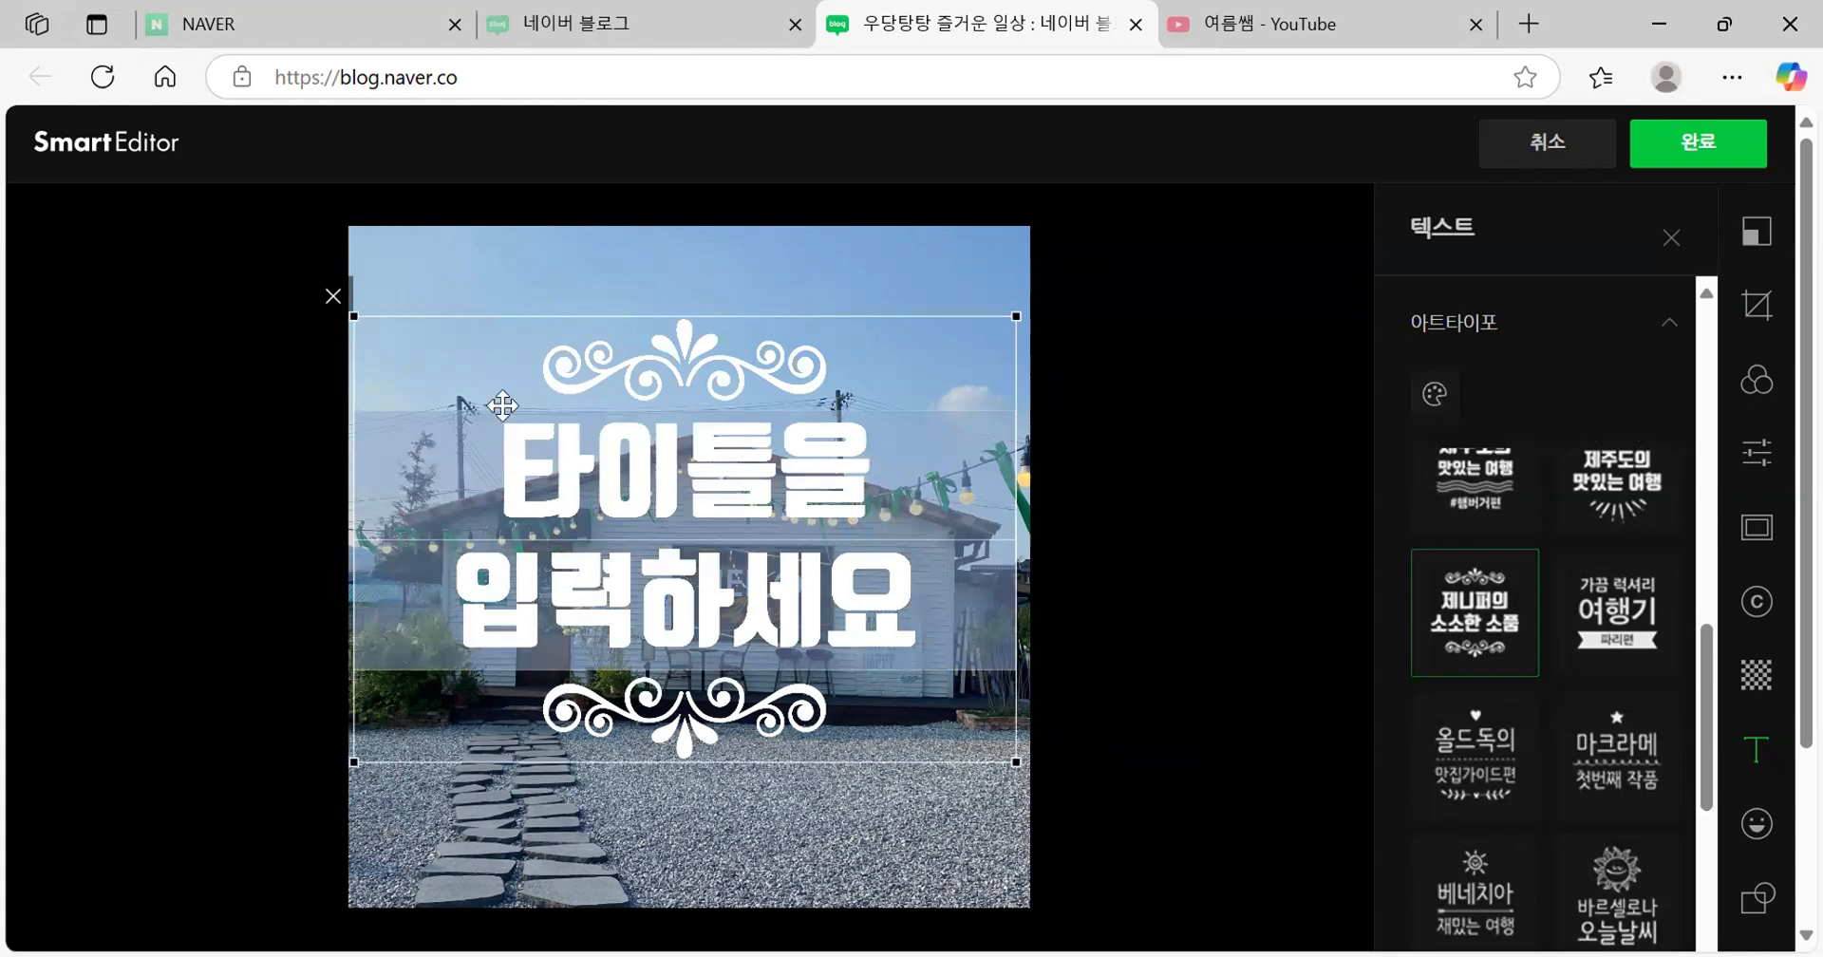
drag(622, 464, 628, 475)
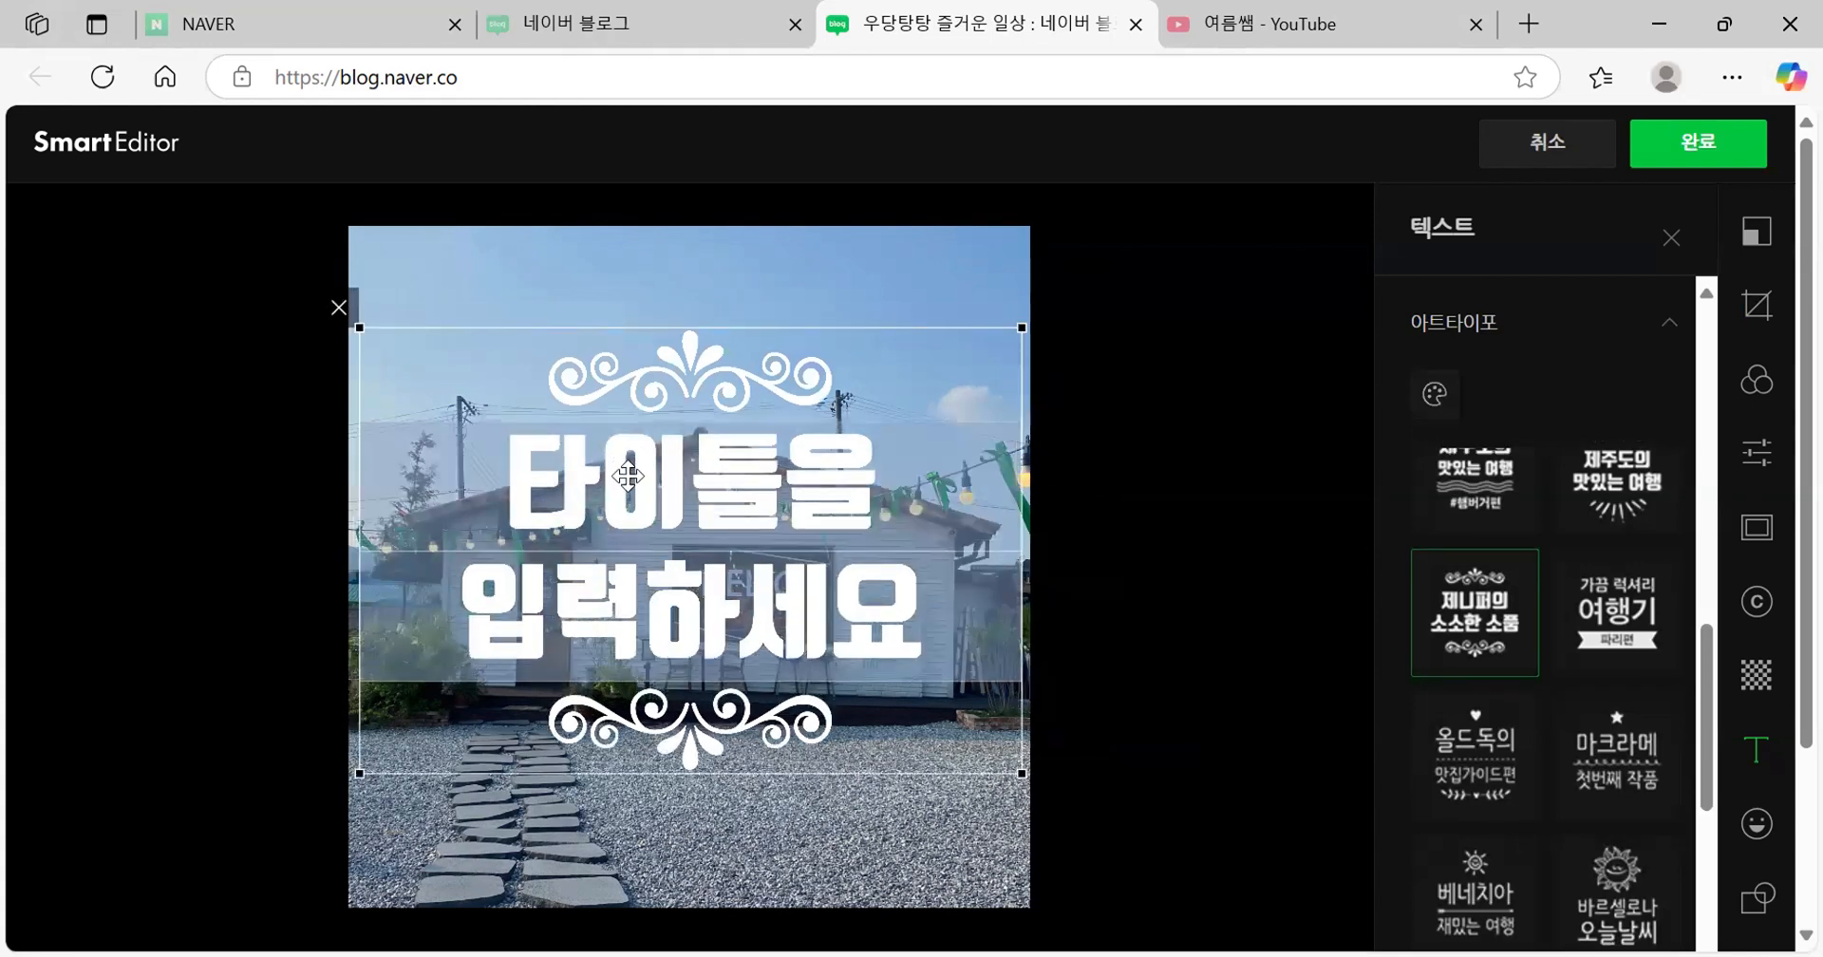
double_click(586, 430)
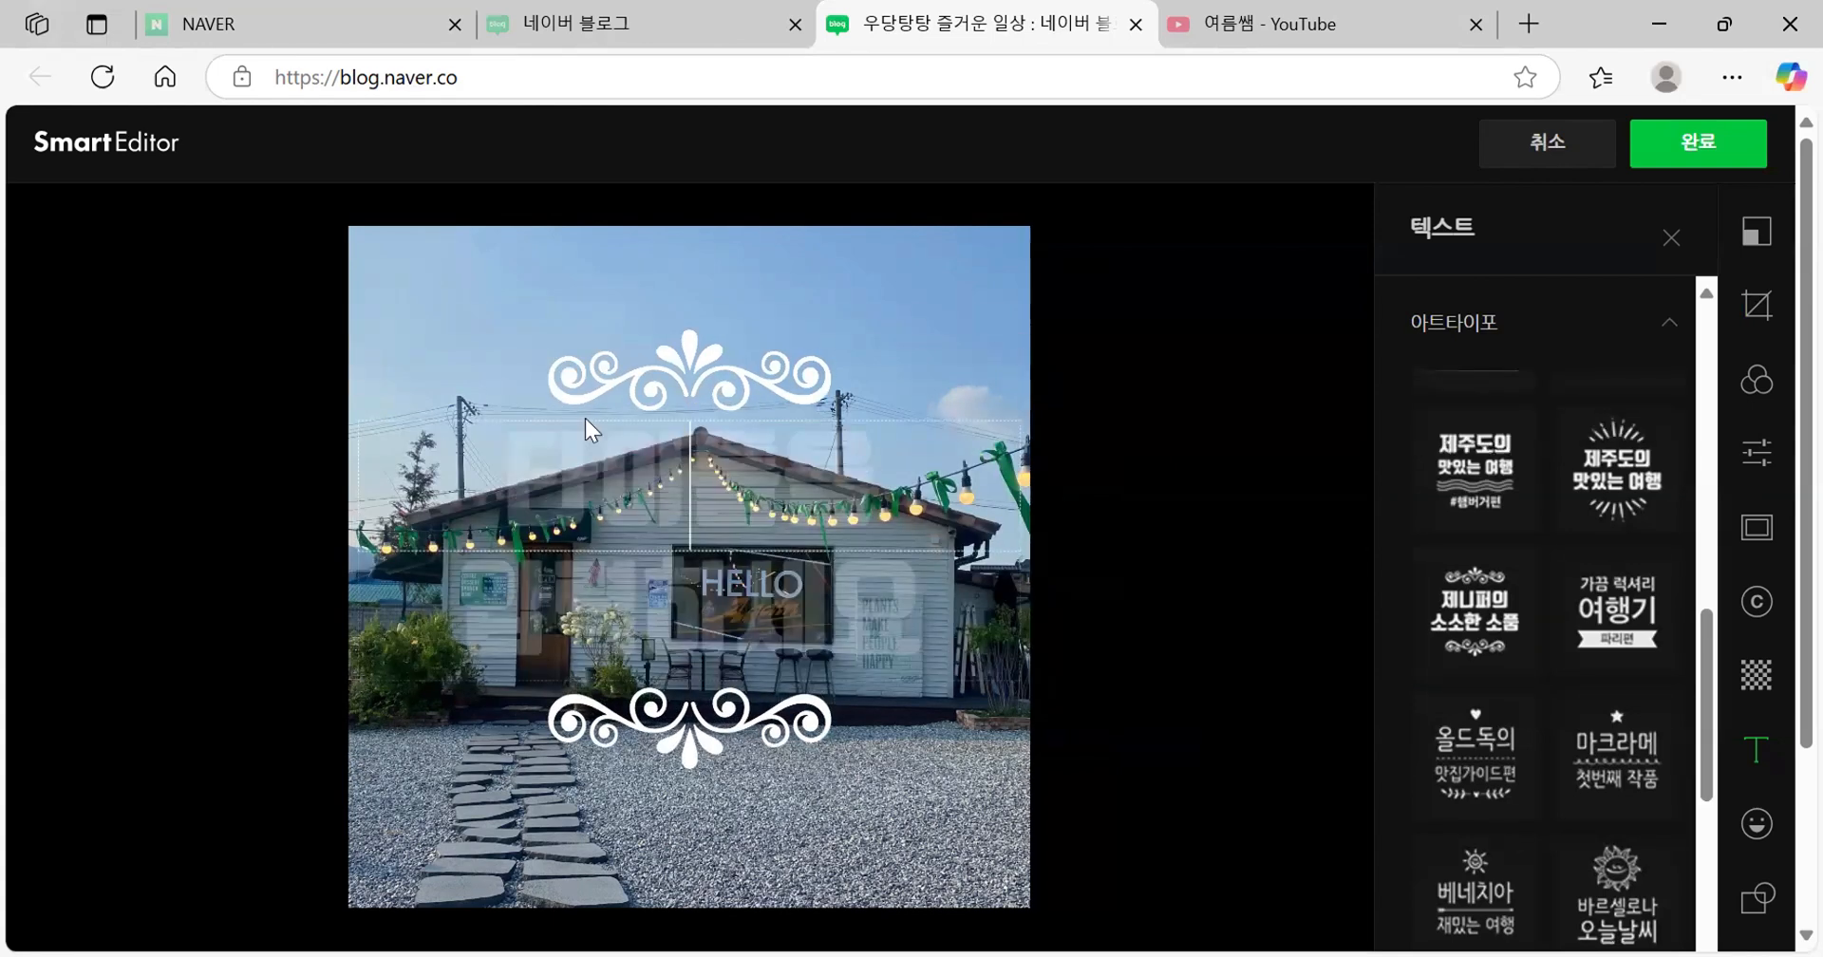
click(897, 867)
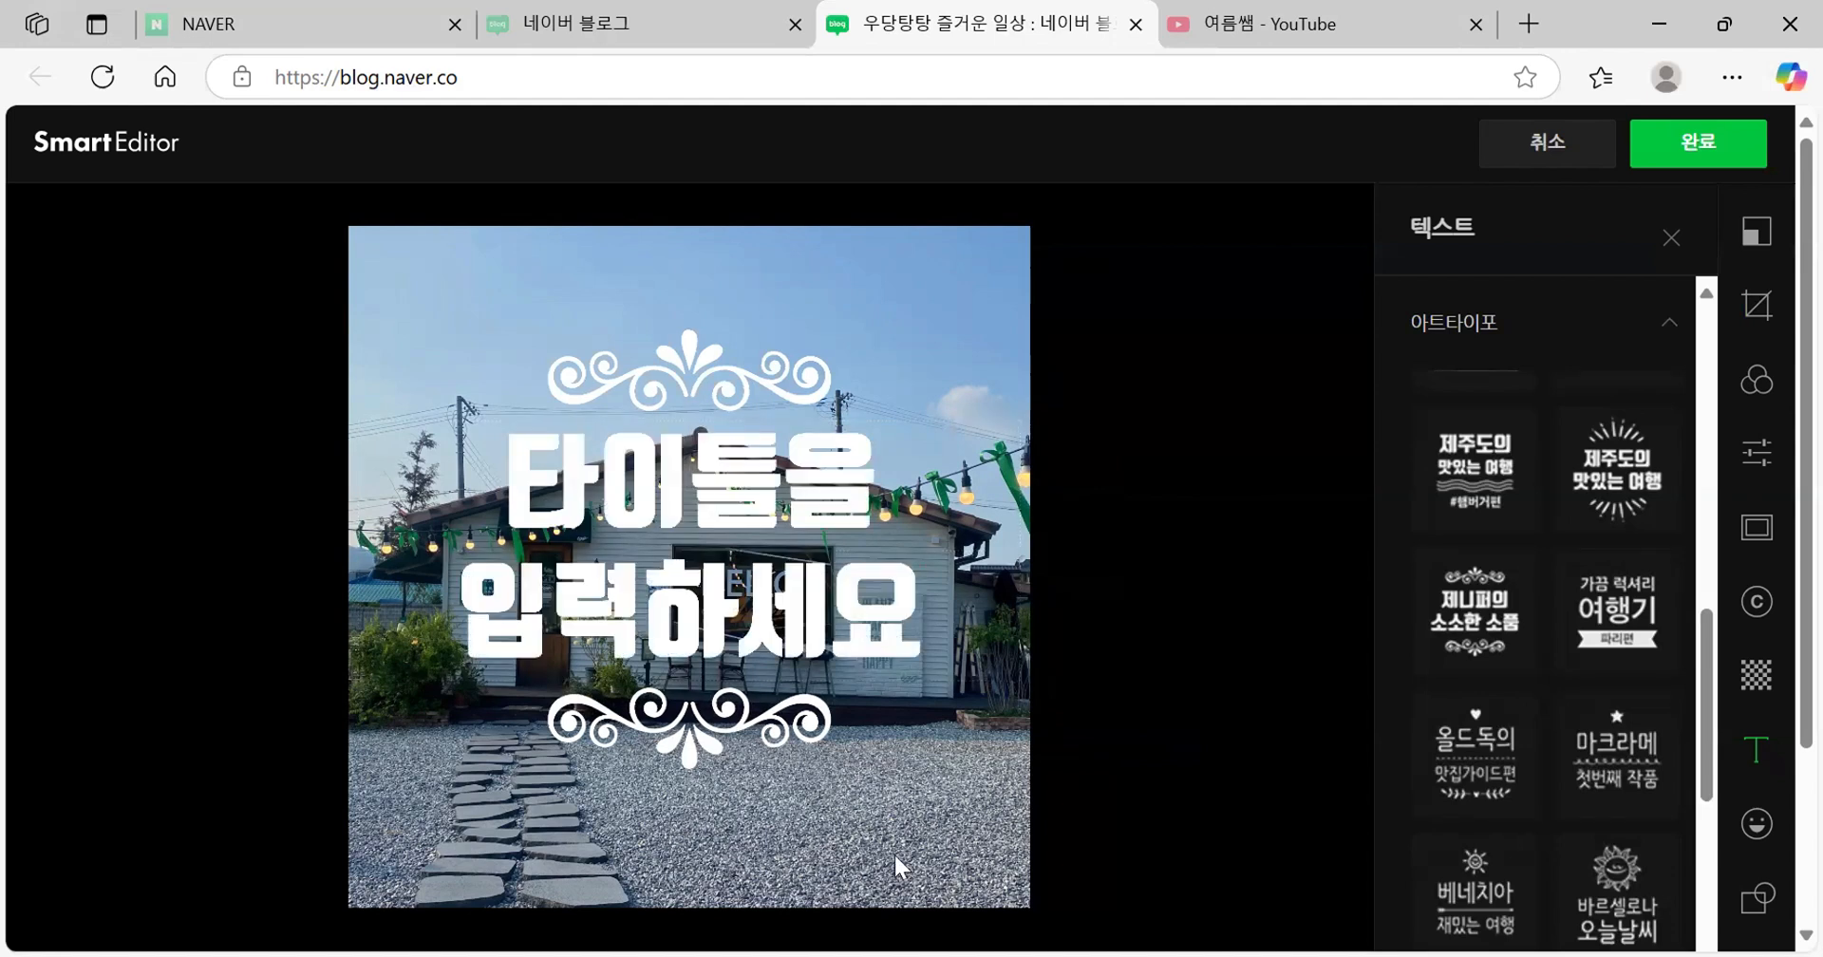
click(750, 646)
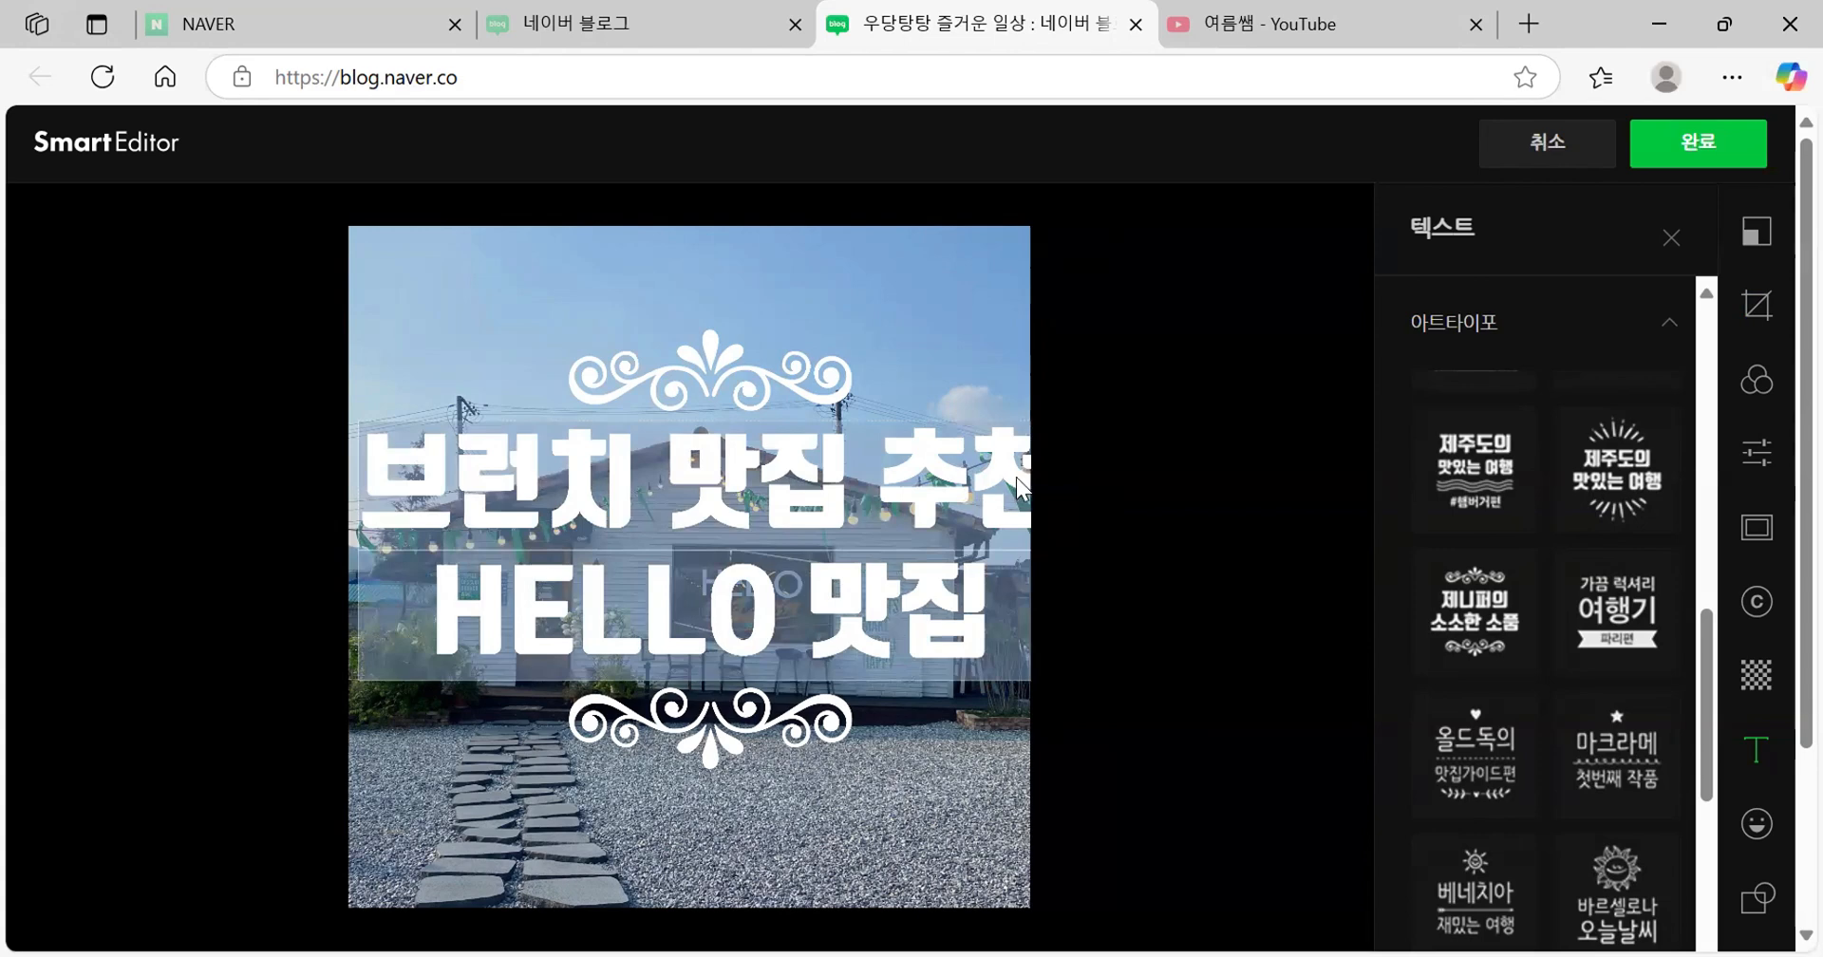
Shrink the title design to about half the photo's width and place it in the photo's lower-right corner
click(693, 595)
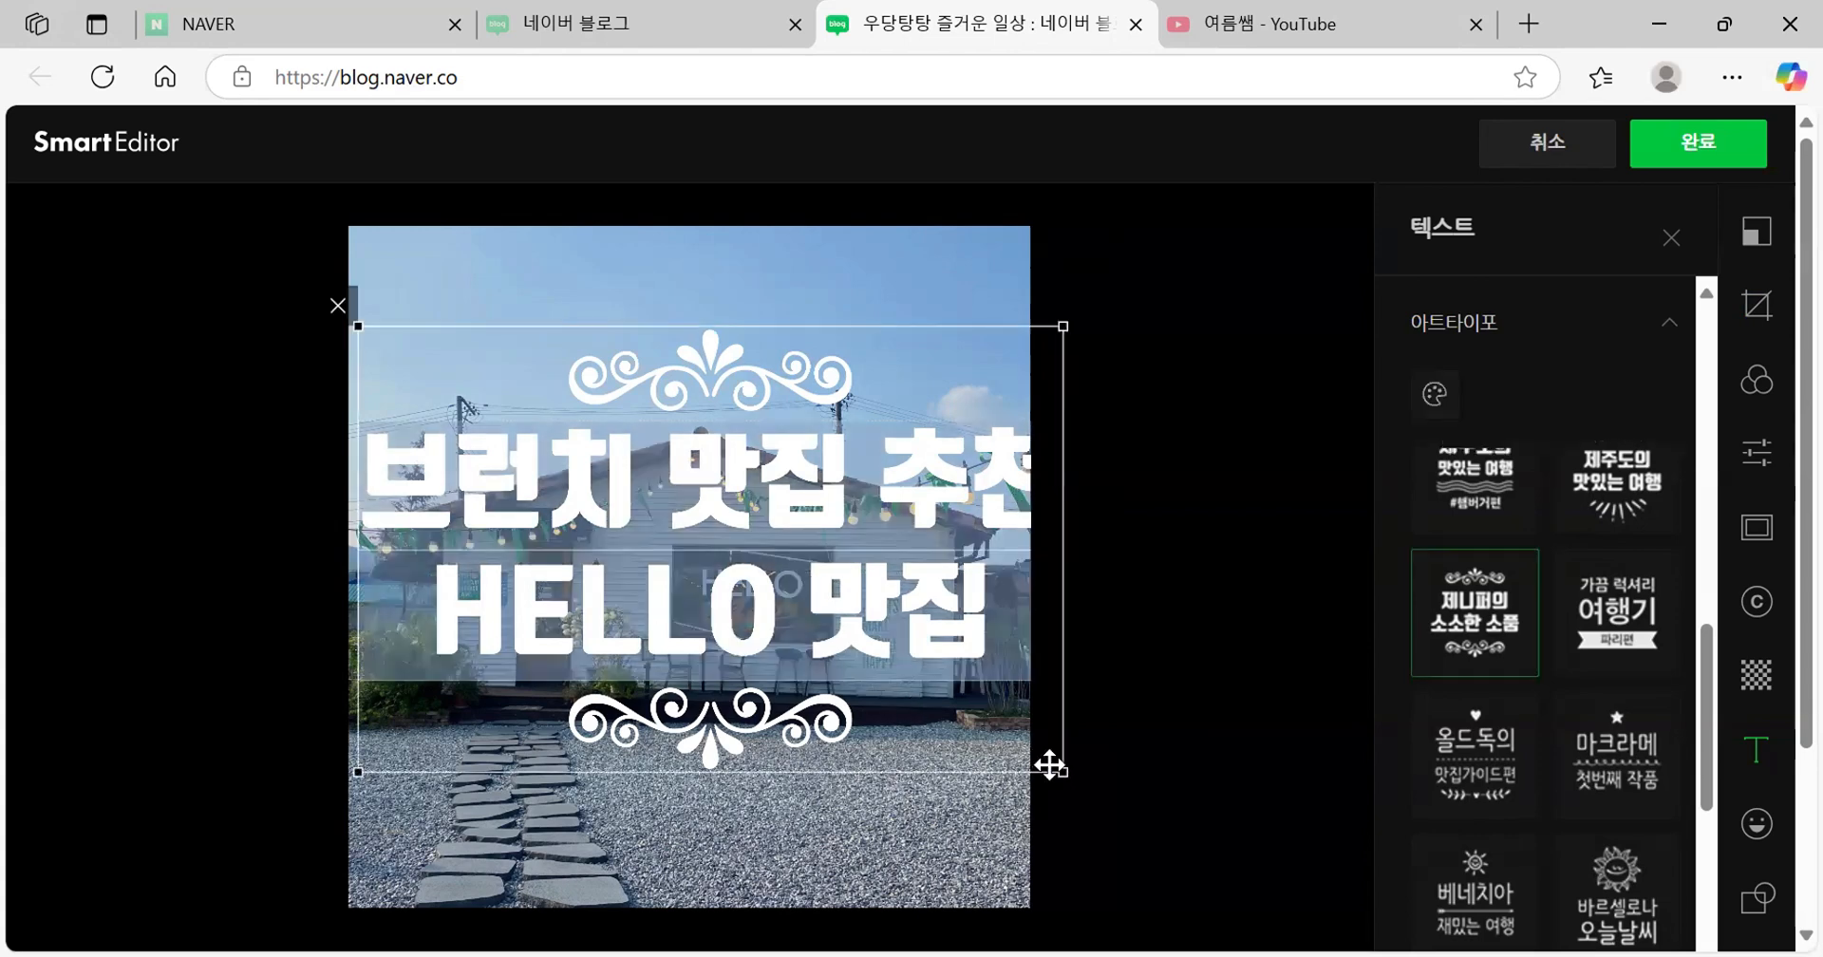
drag(1061, 771, 997, 728)
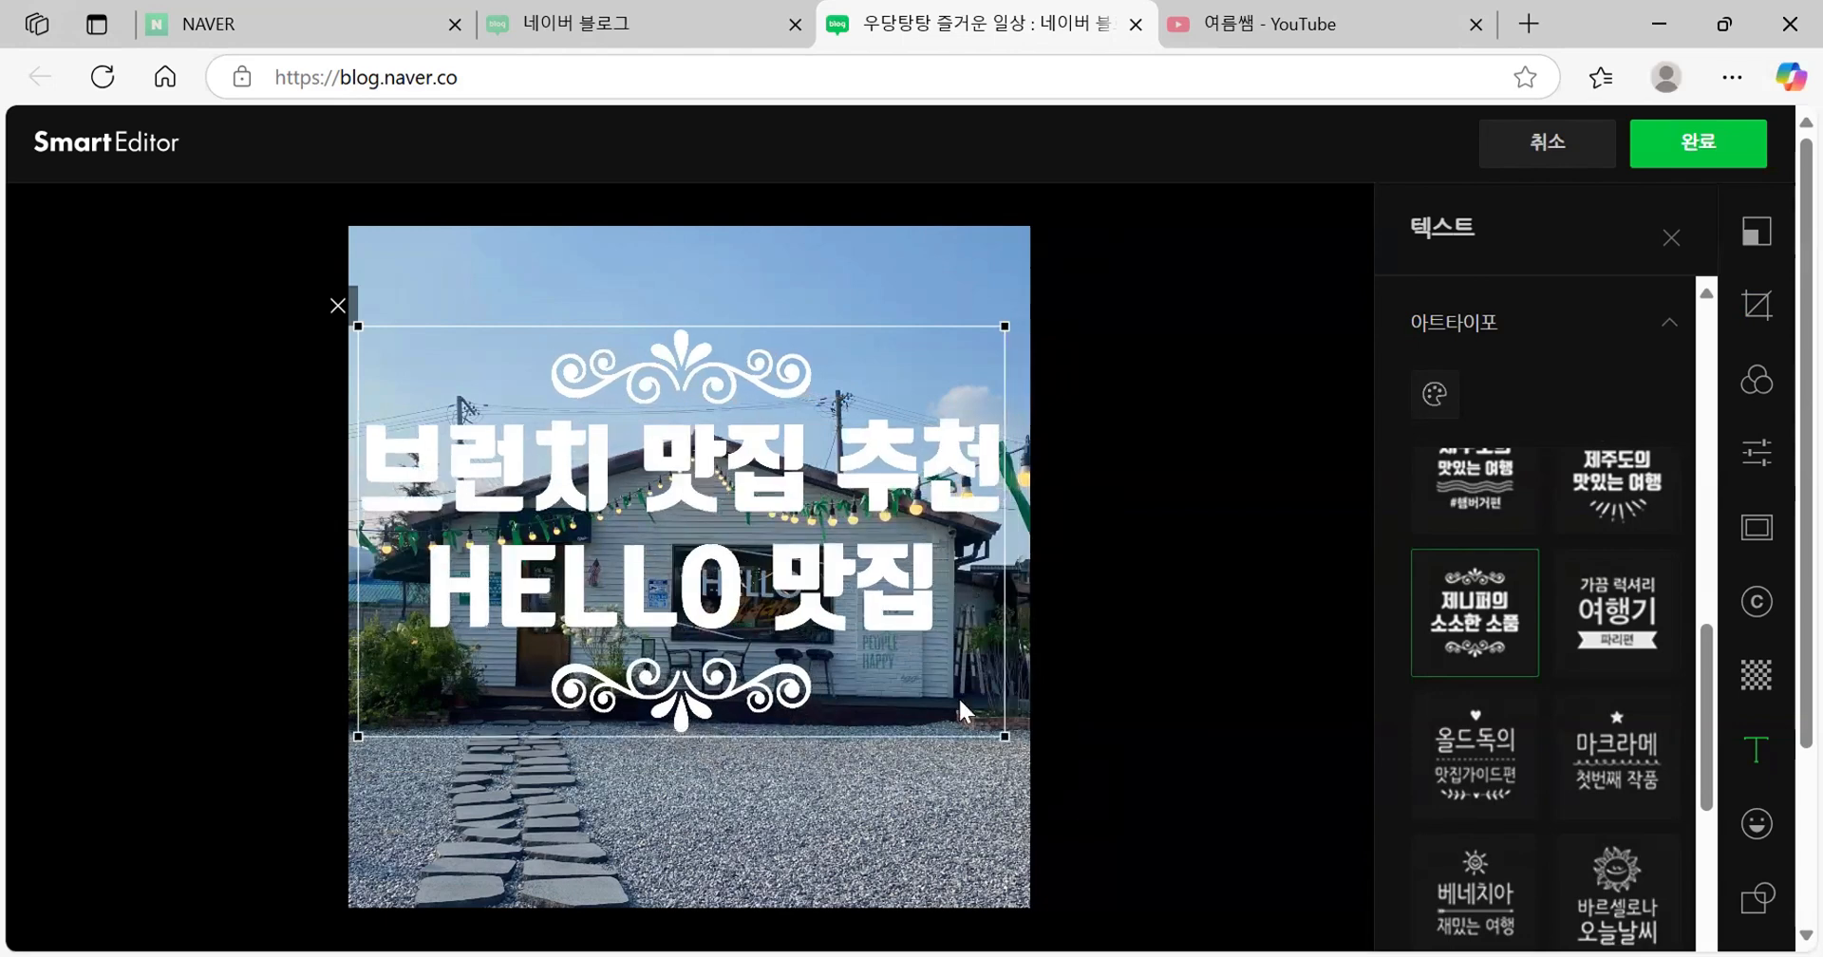
drag(387, 356, 452, 398)
drag(850, 620, 826, 712)
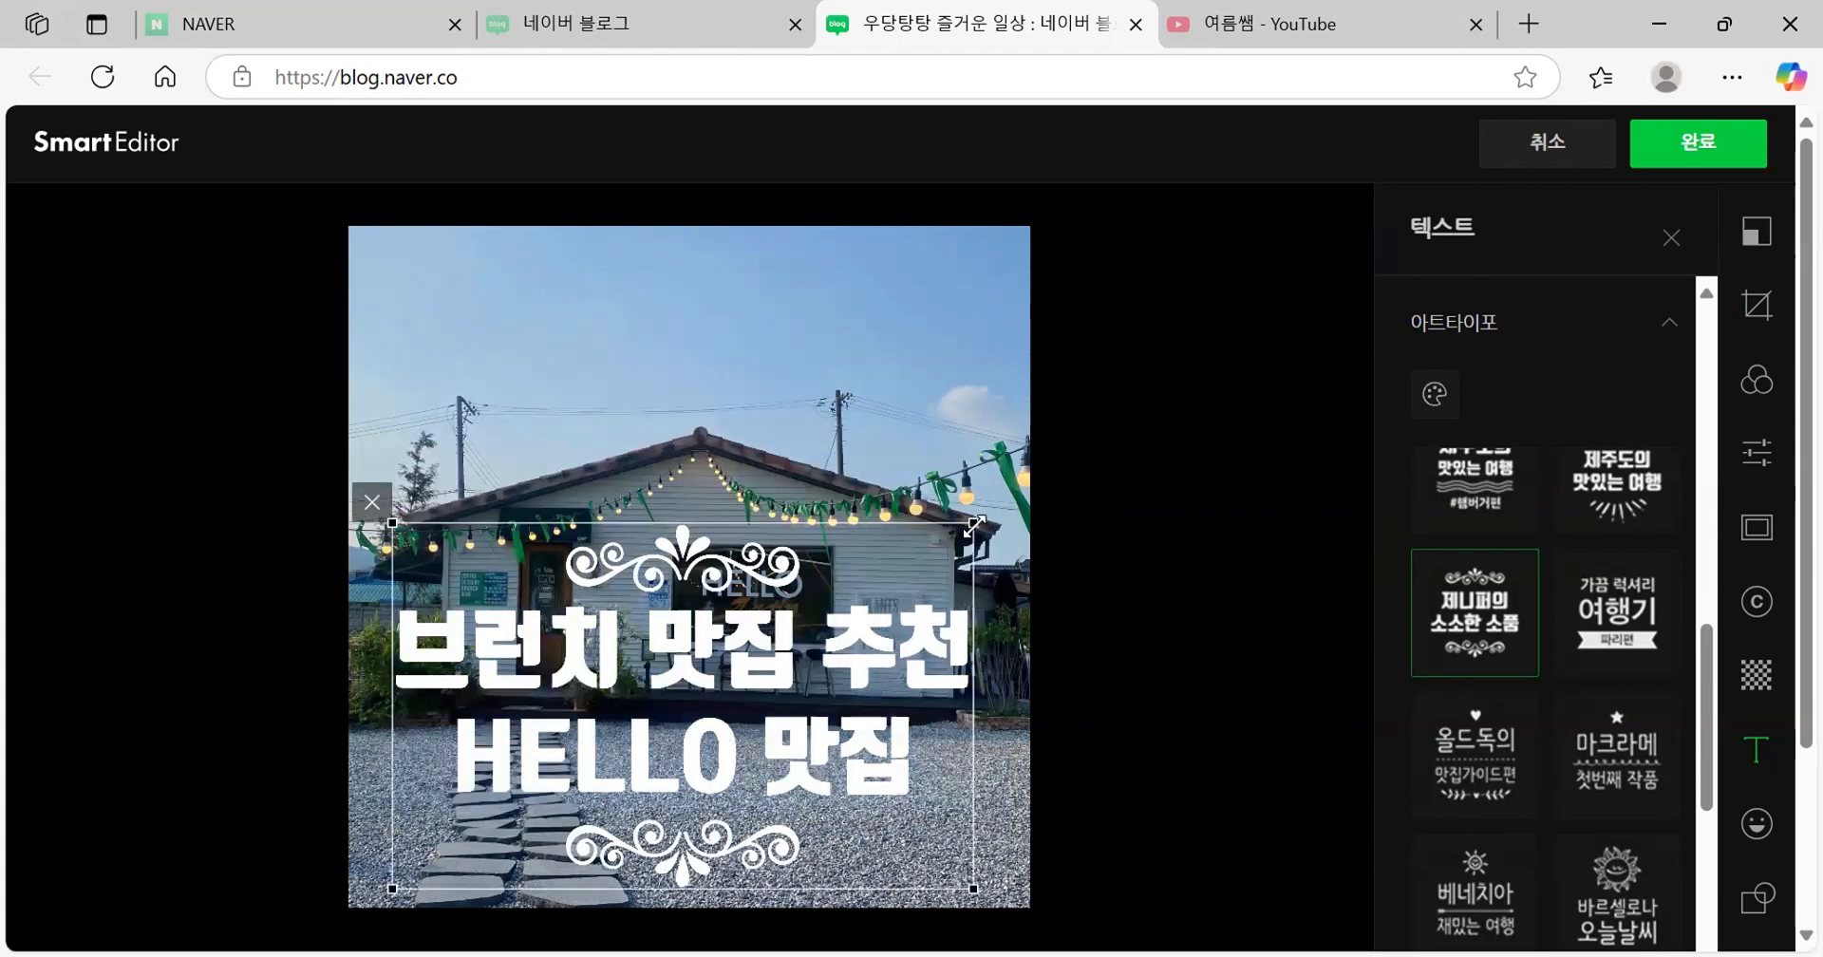
drag(973, 522, 764, 655)
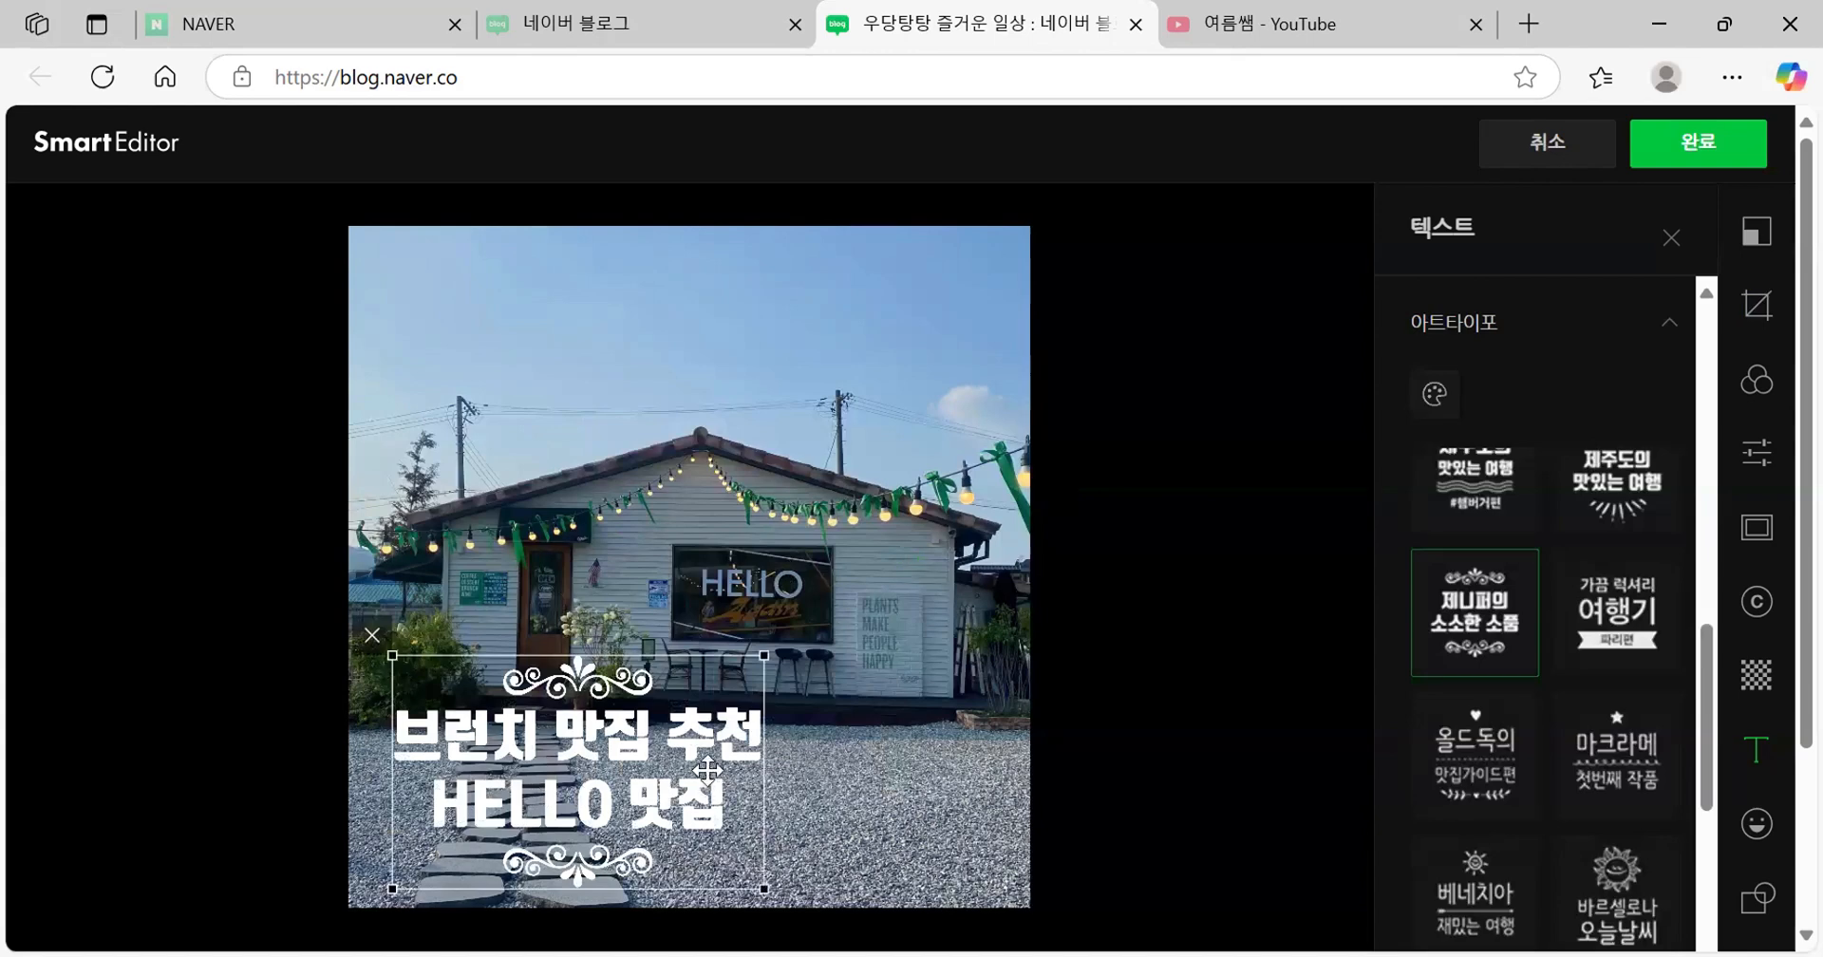
drag(701, 786, 938, 776)
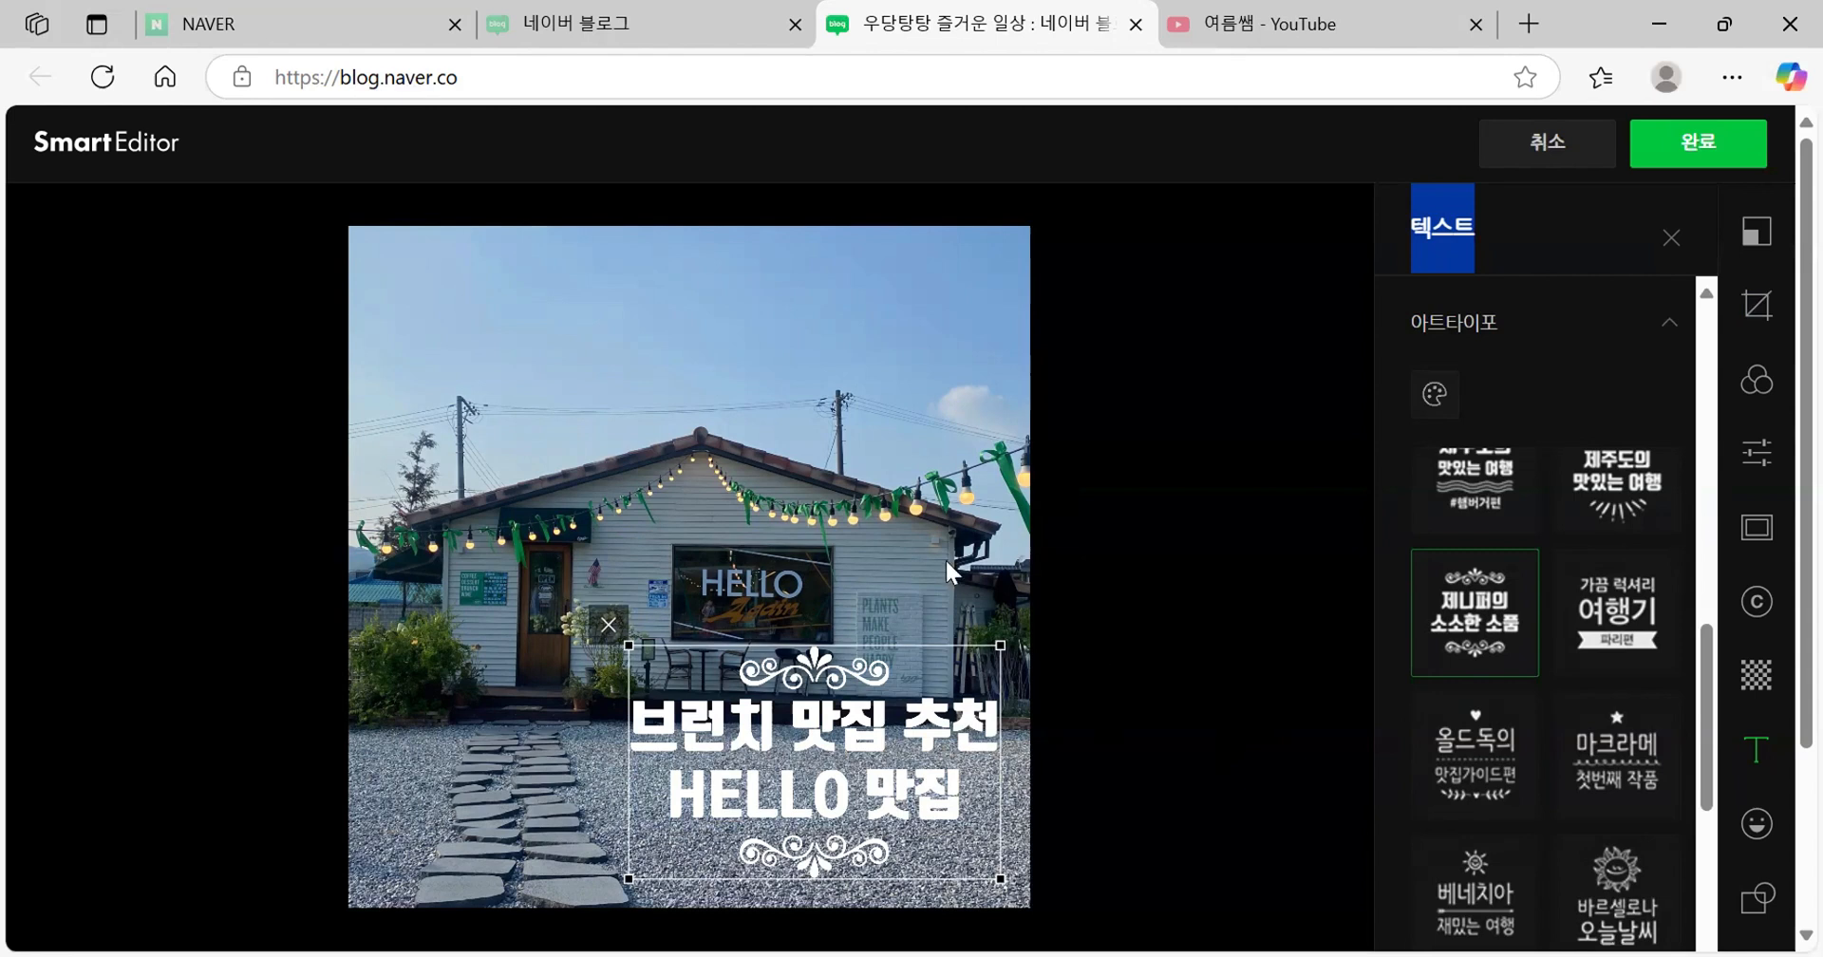
click(1147, 682)
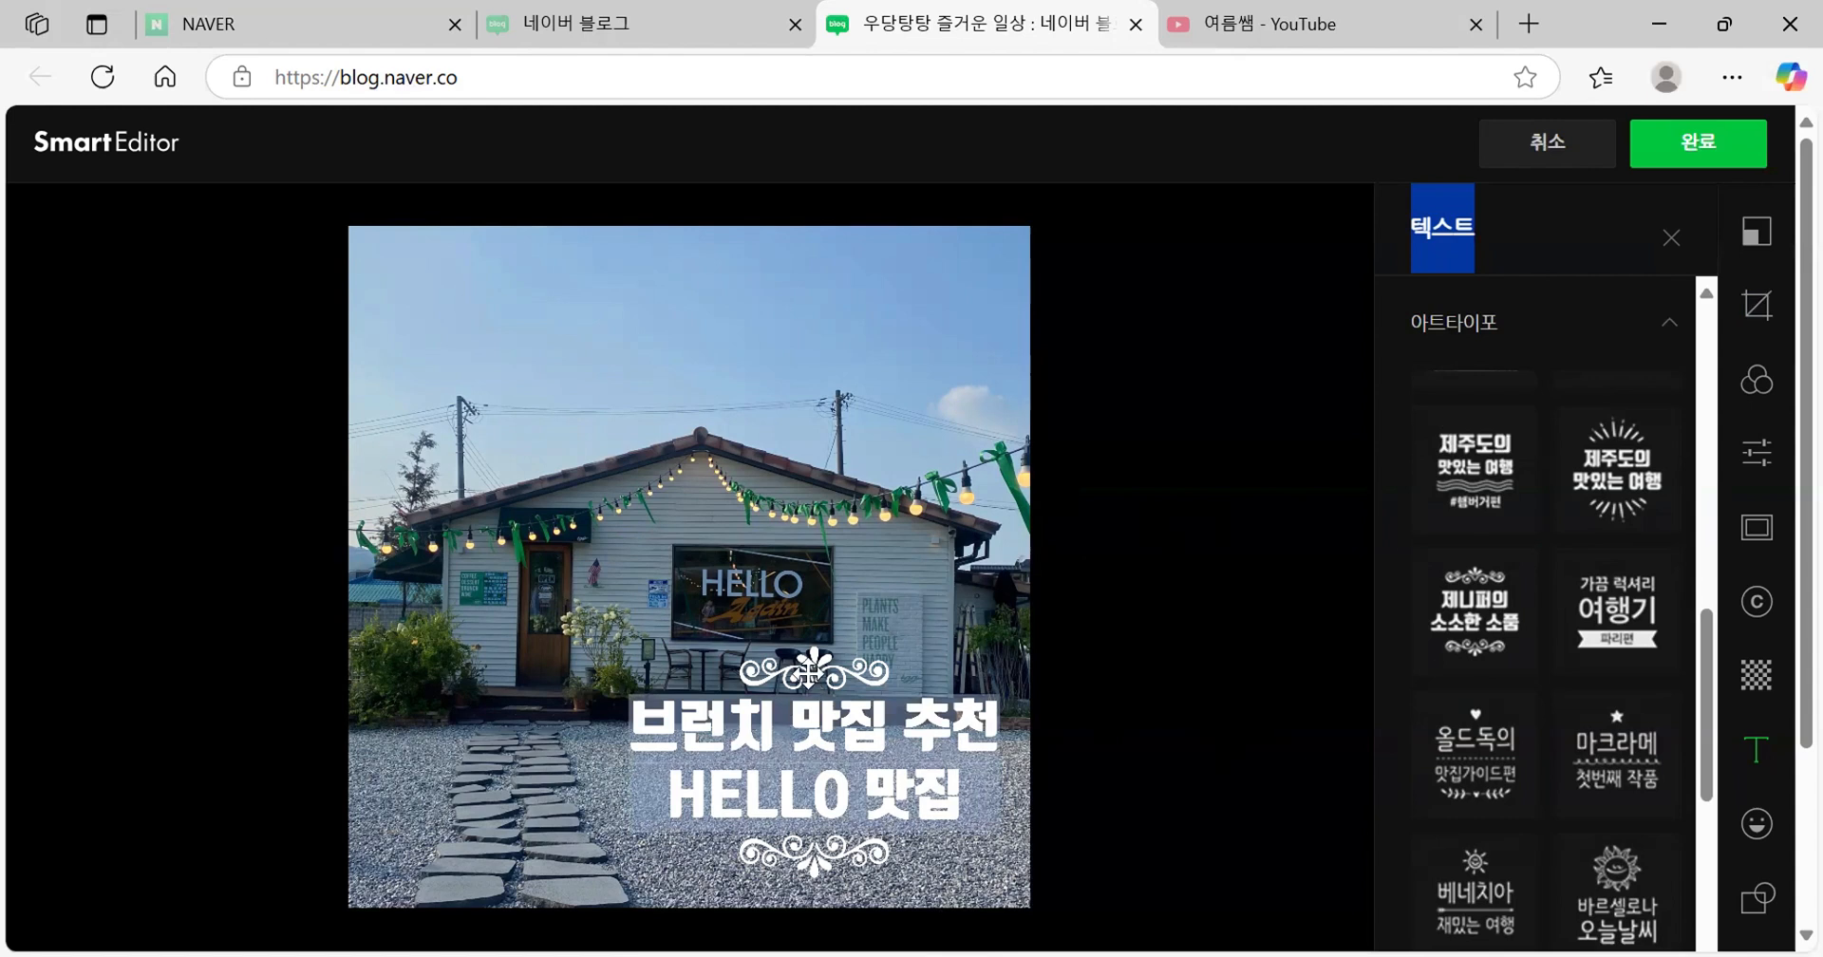
Change the colour of the title design on the photo to light yellow
click(812, 682)
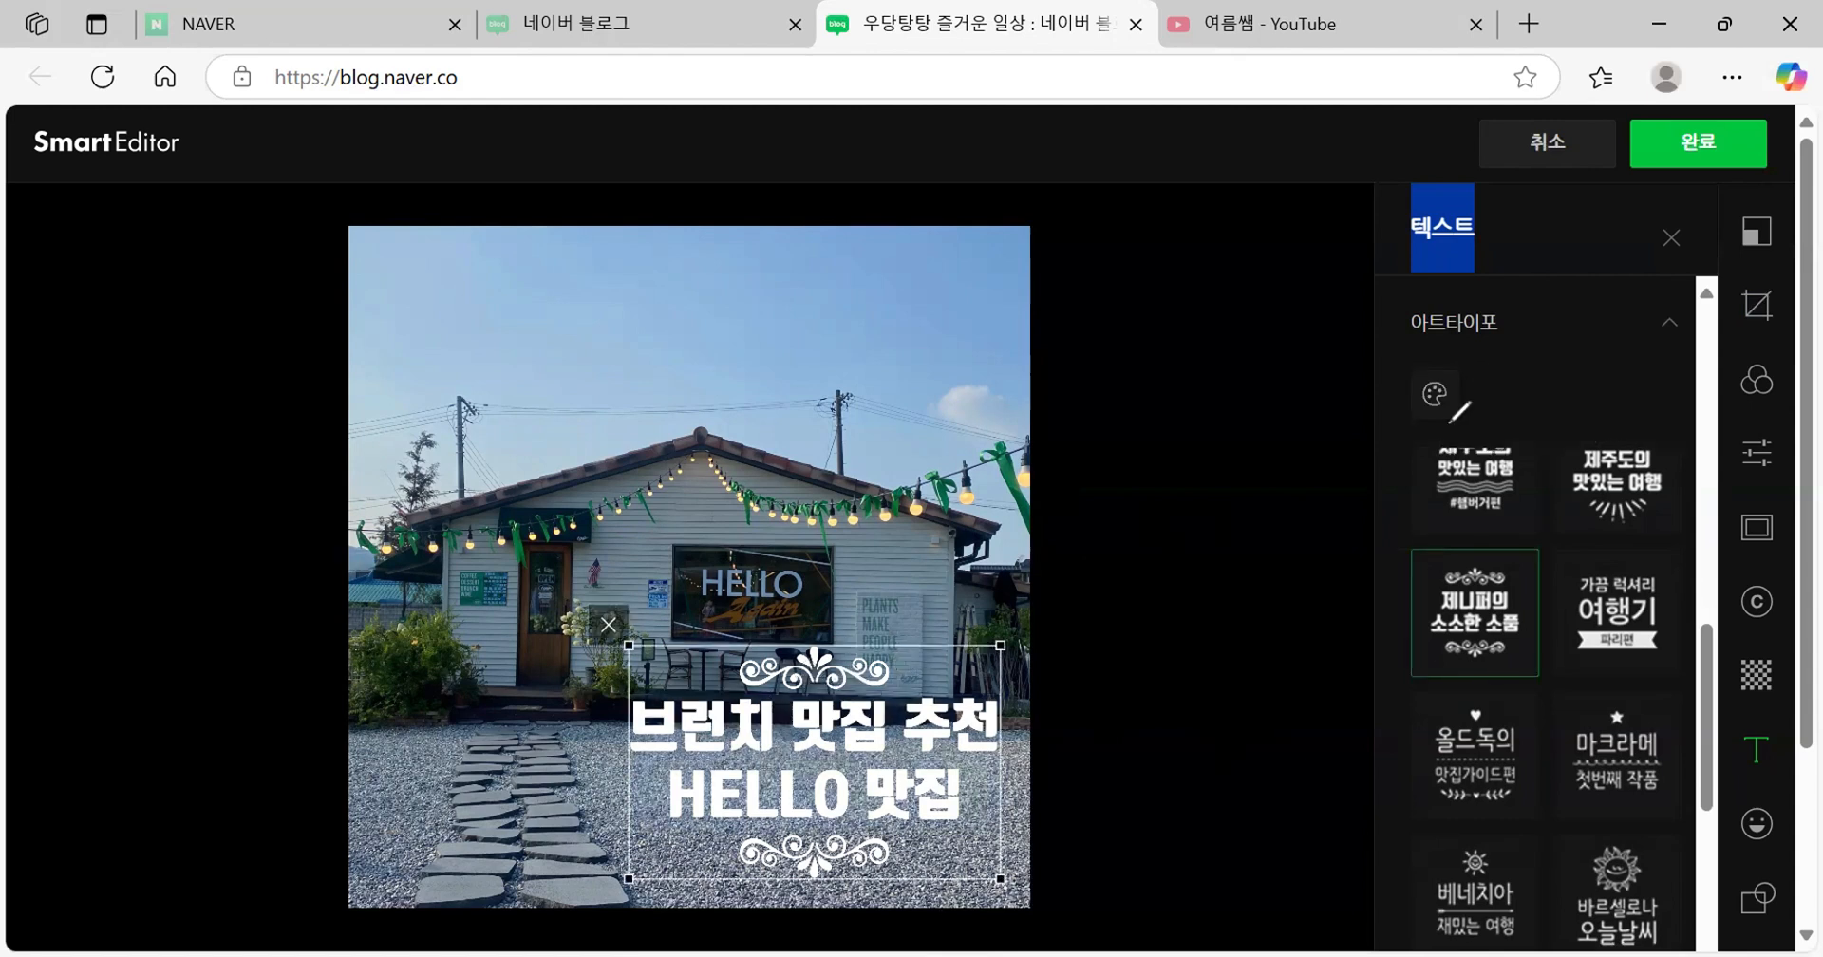
drag(1467, 428, 1472, 422)
mouse_move(980, 629)
mouse_down()
mouse_move(1154, 389)
mouse_move(1365, 373)
mouse_move(1329, 418)
mouse_up()
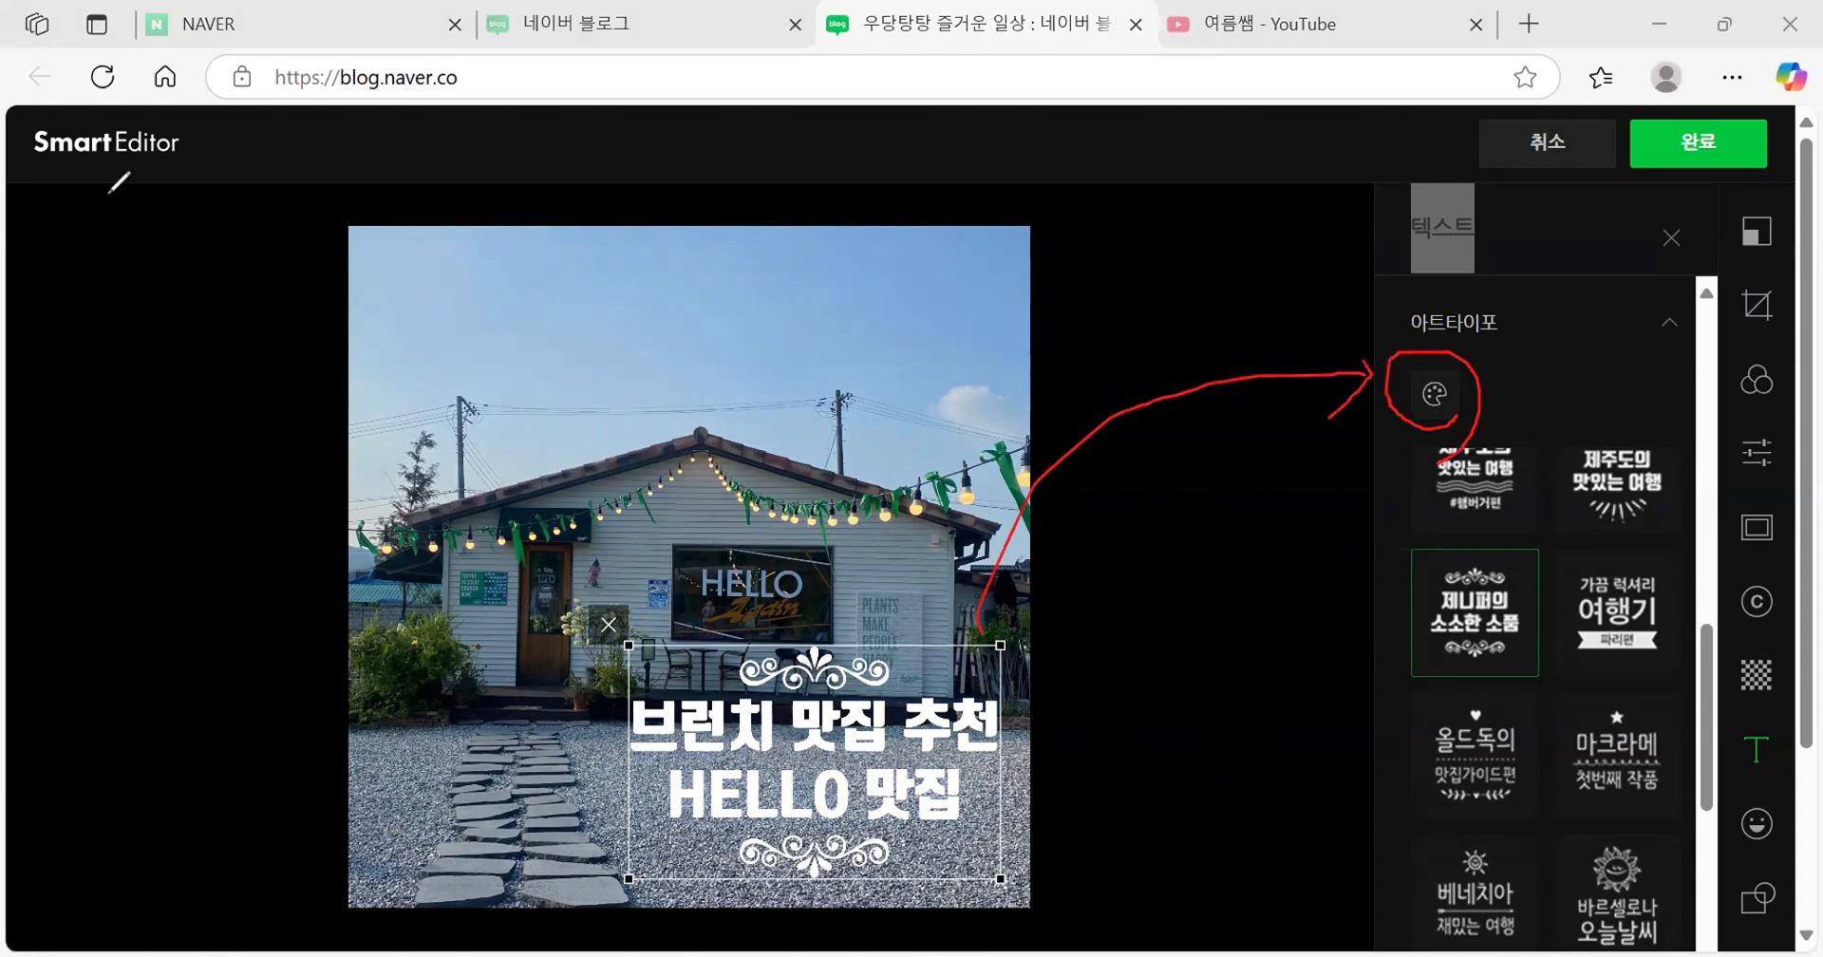
click(1434, 397)
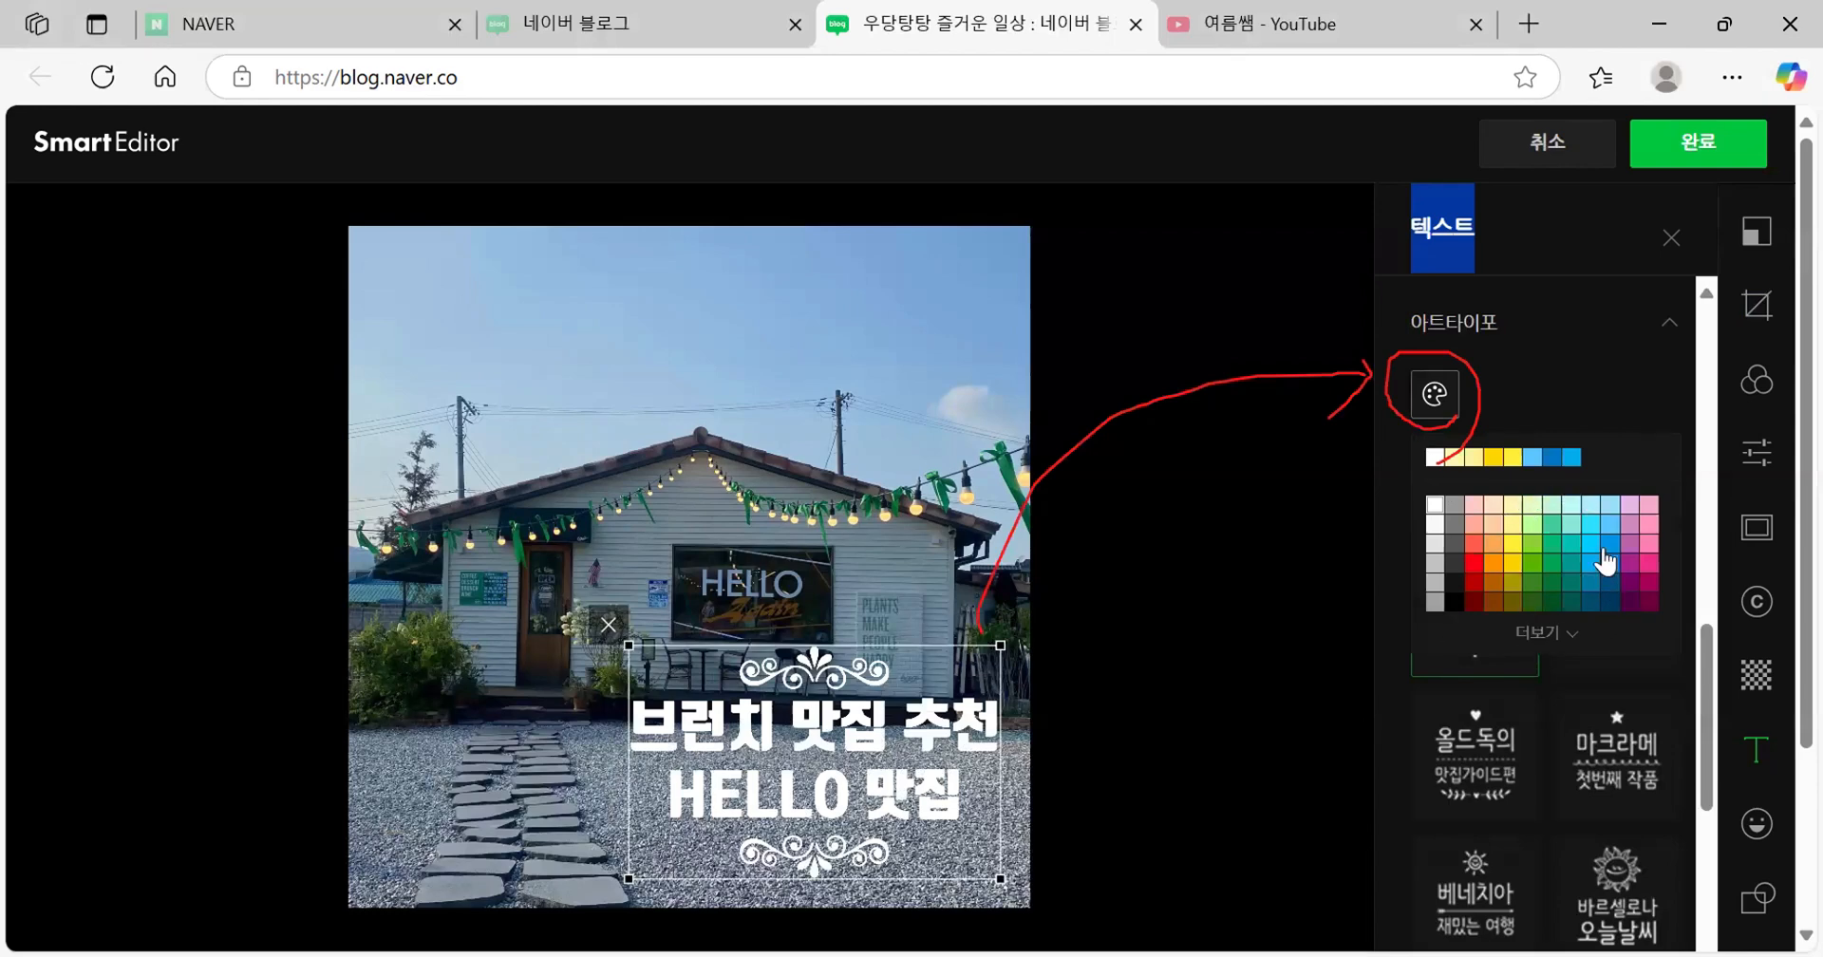
click(1577, 458)
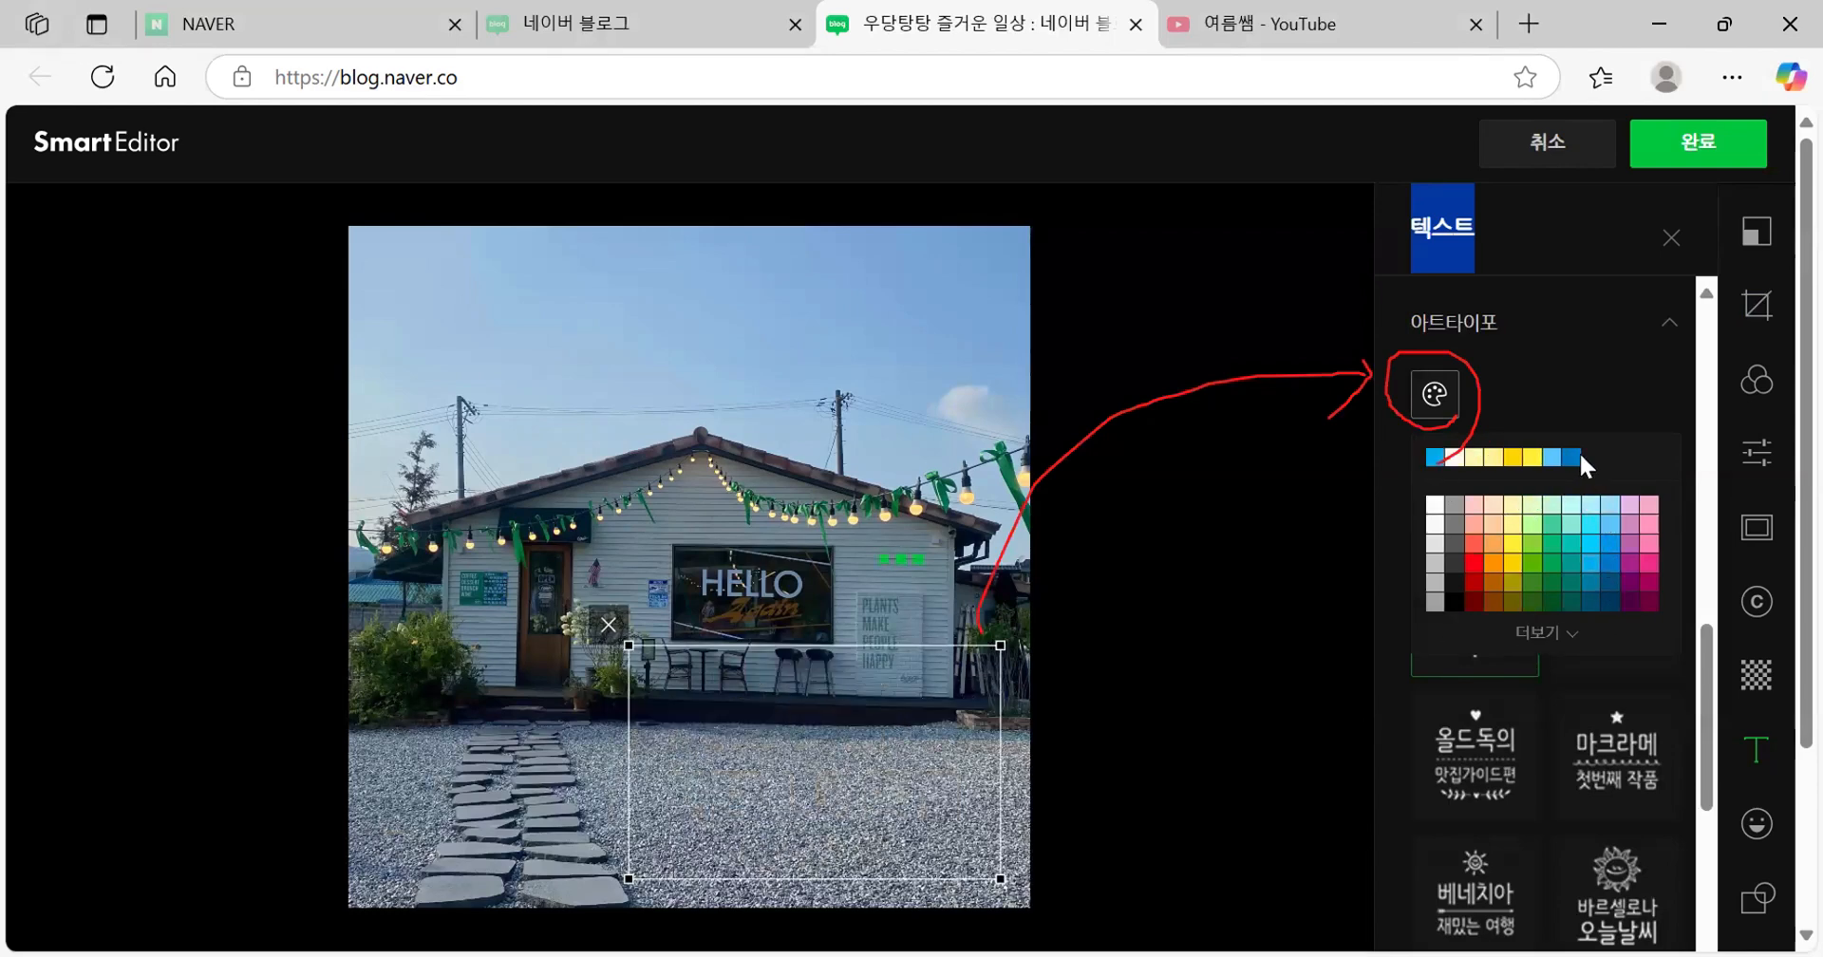
click(1529, 460)
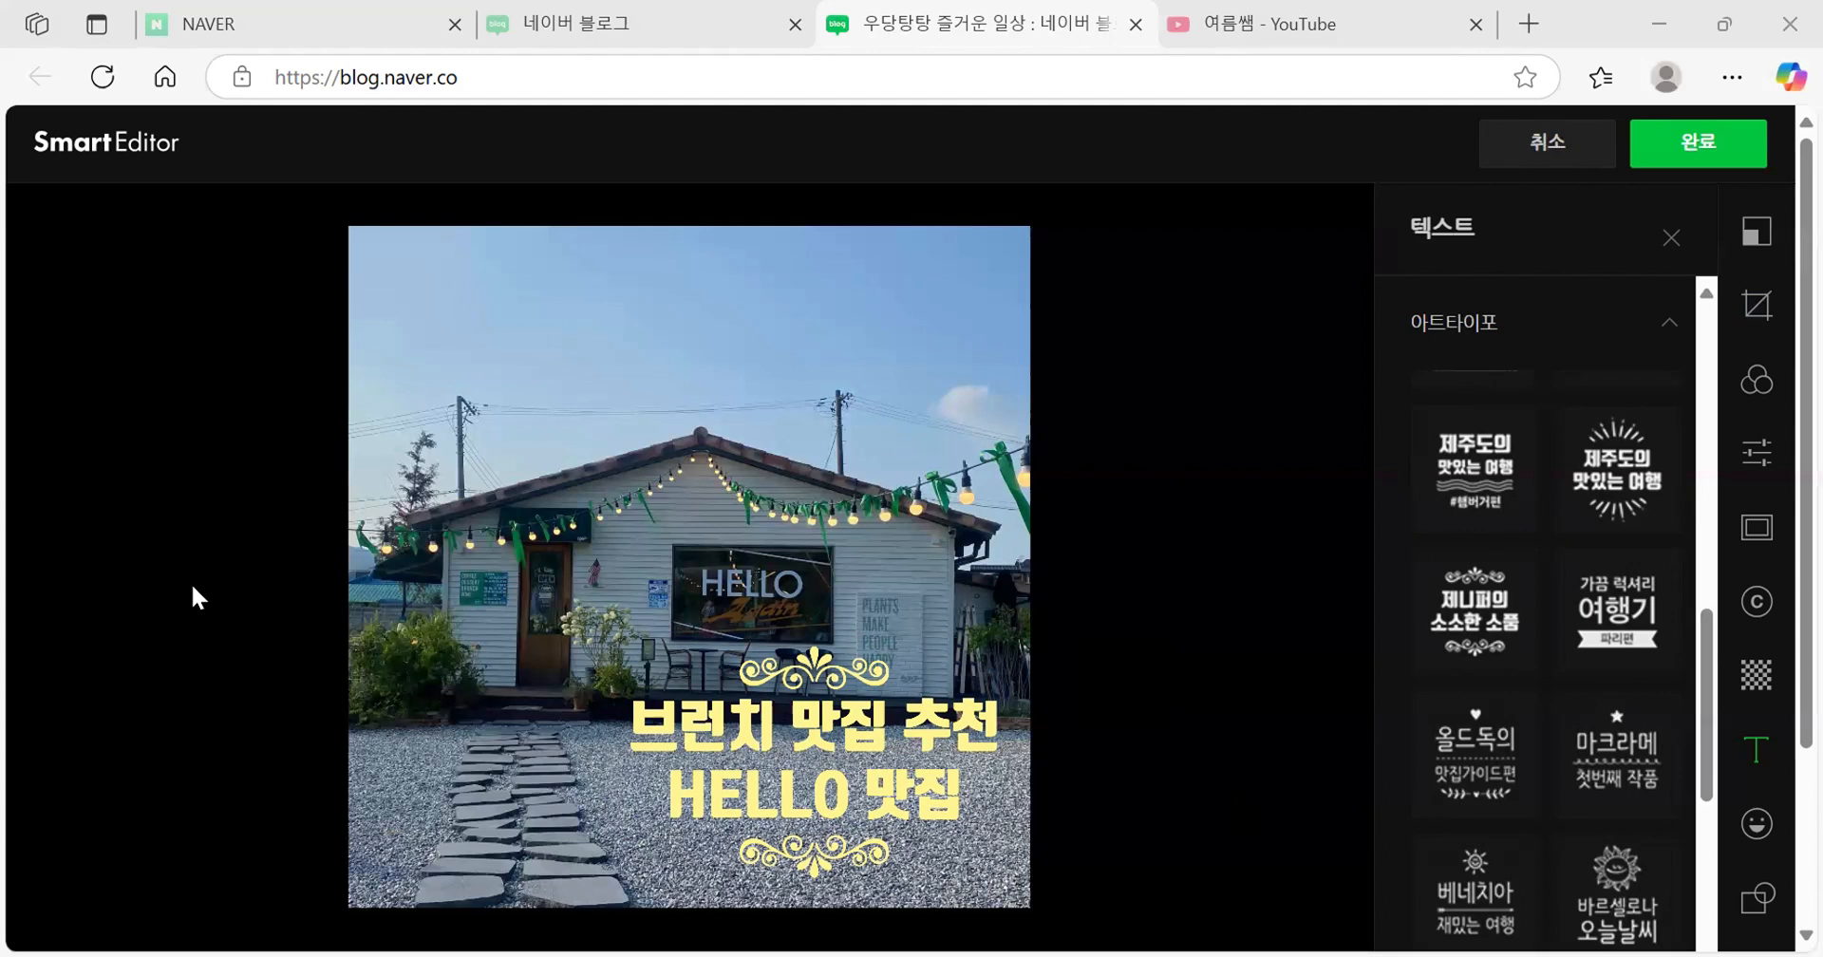
Apply the photo edits and check the 브런치 맛집 추천 title on the cafe photo in the post
drag(1635, 181, 1777, 181)
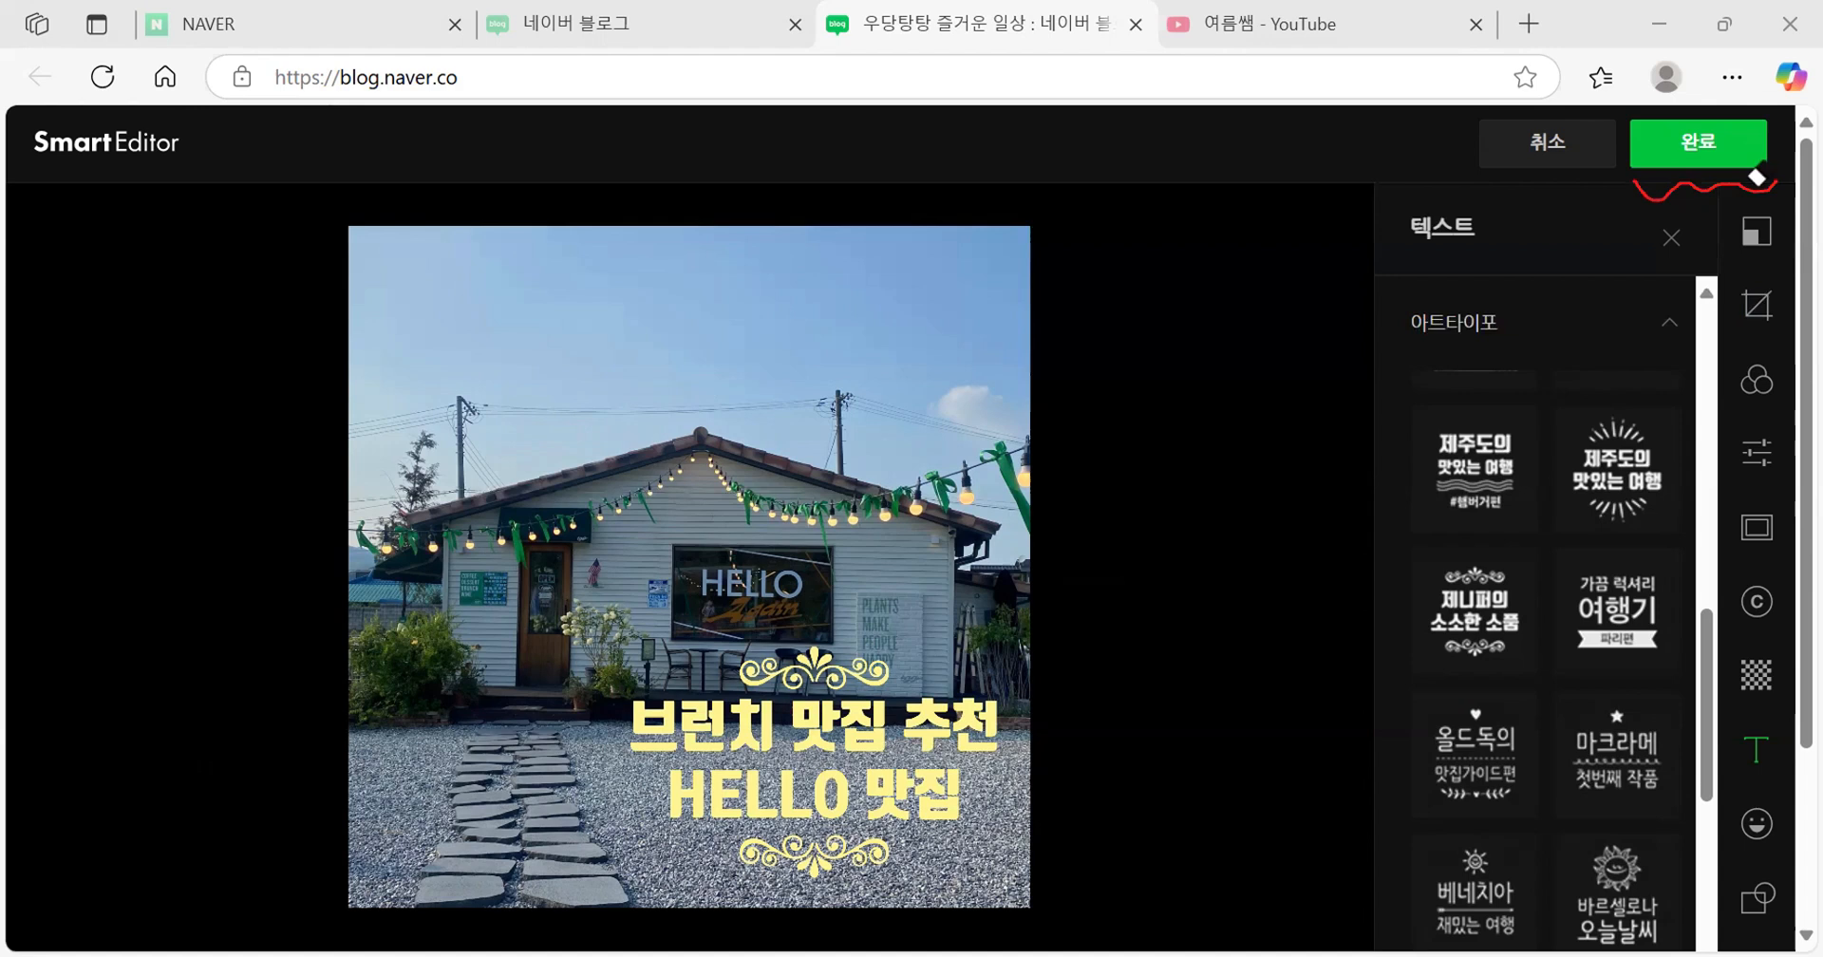
drag(1759, 175, 1628, 215)
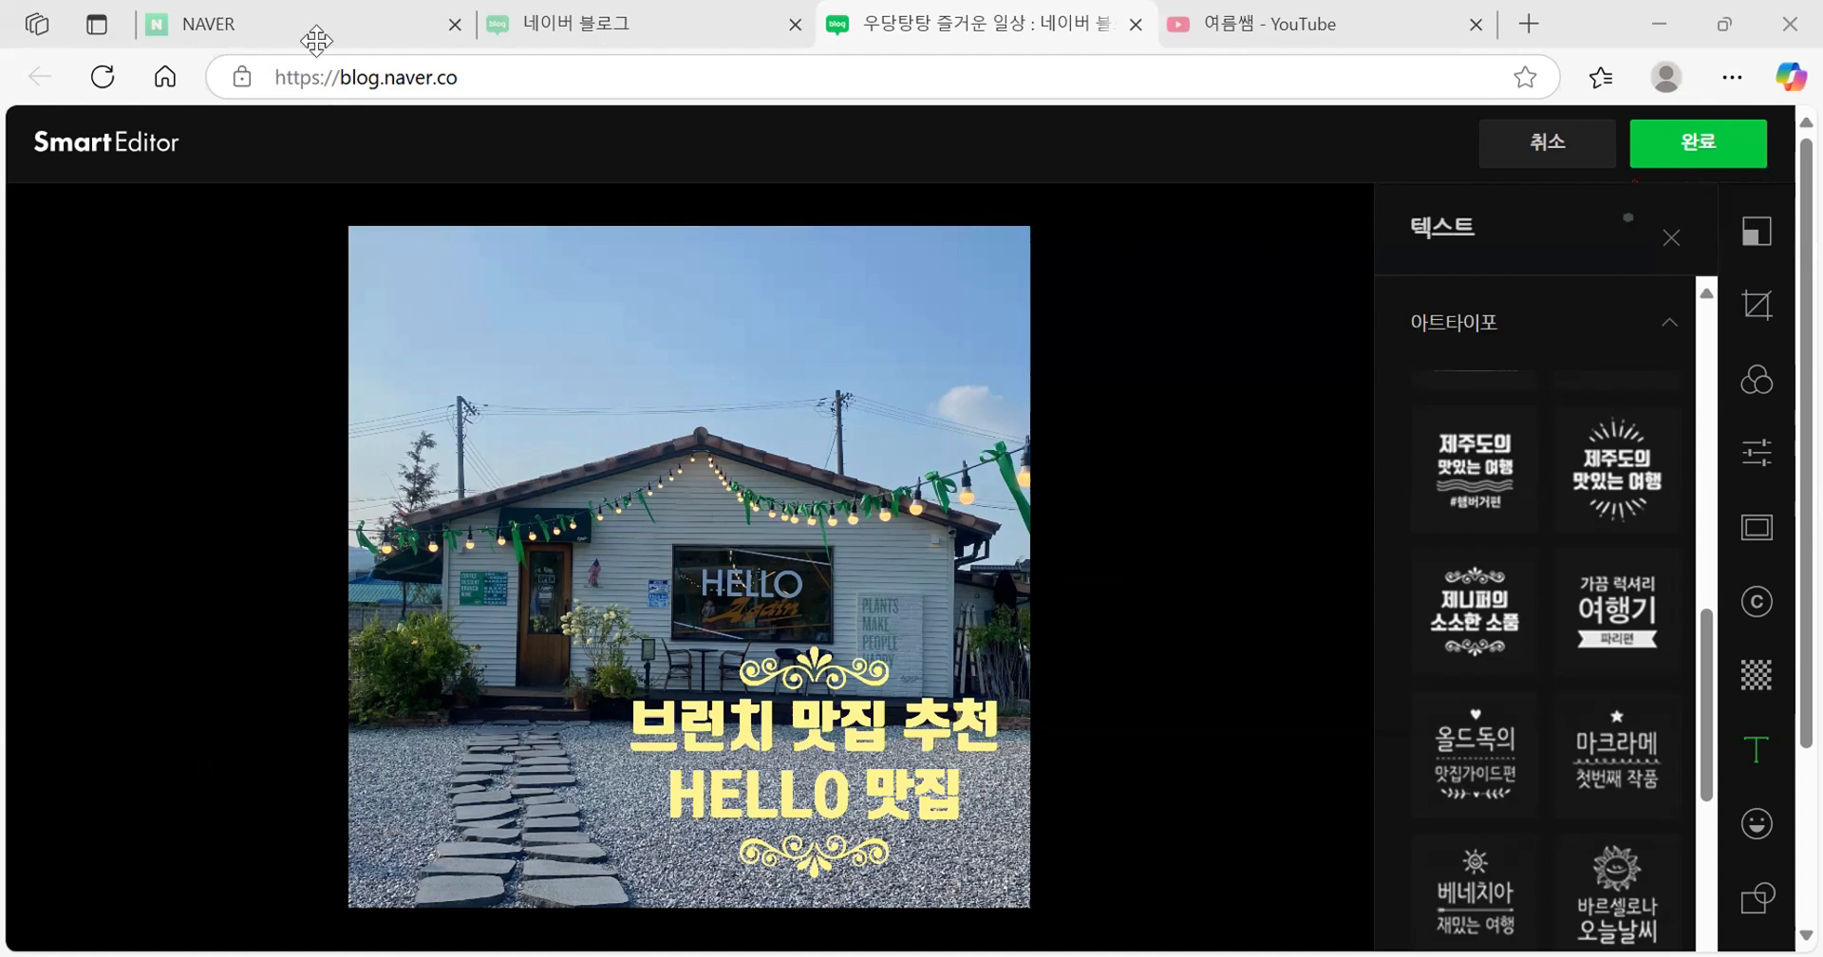
click(1703, 148)
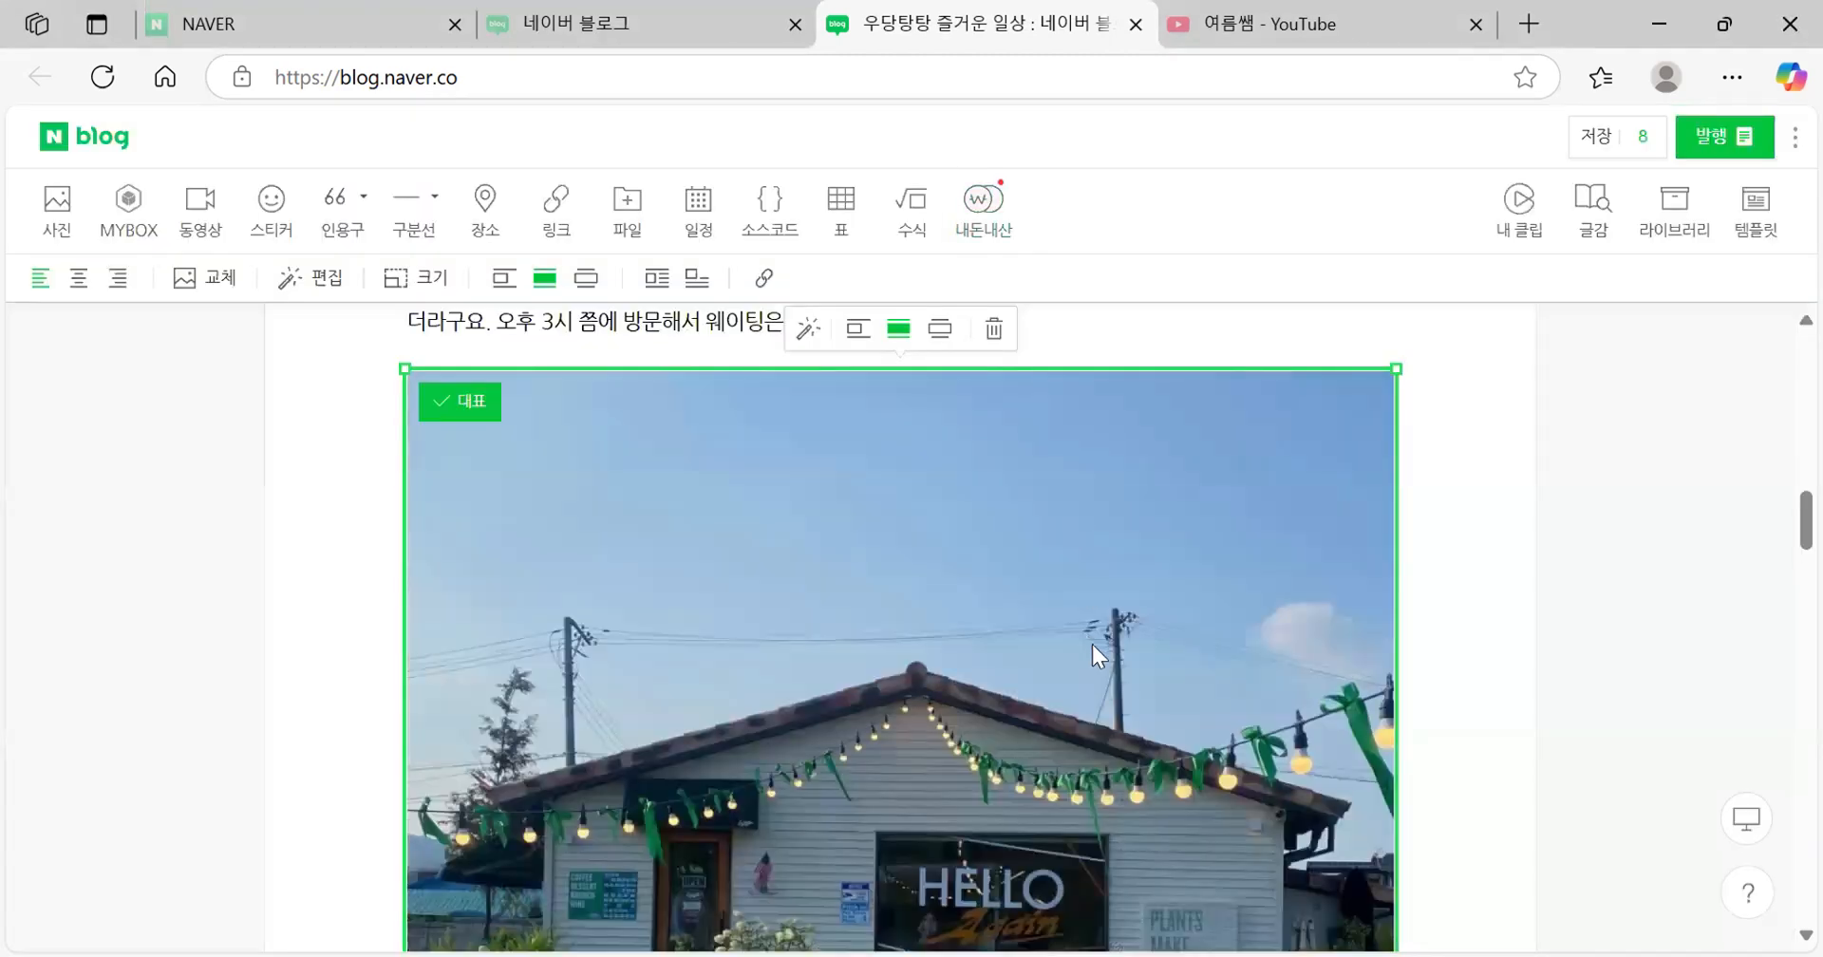
scroll(1092, 644, down, 3)
scroll(1092, 638, down, 1)
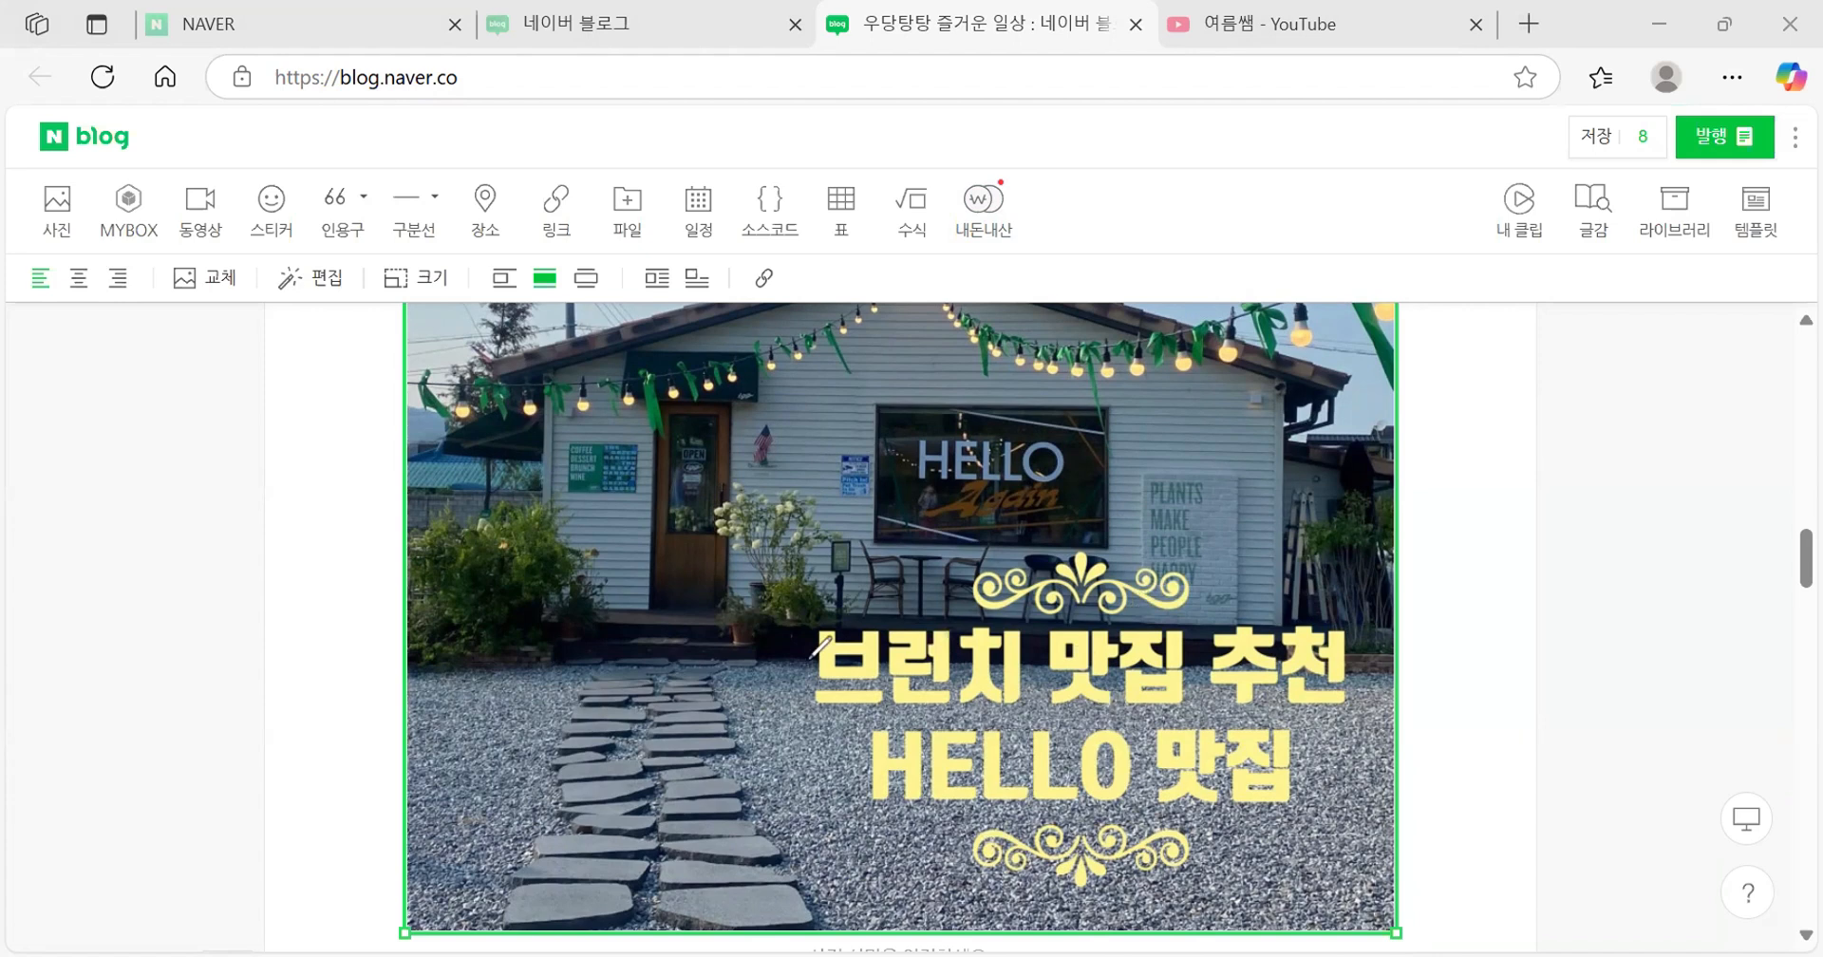
Reopen the post's cafe photo with the yellow title for photo editing
drag(797, 665, 788, 808)
drag(1368, 655, 1368, 797)
scroll(664, 583, up, 3)
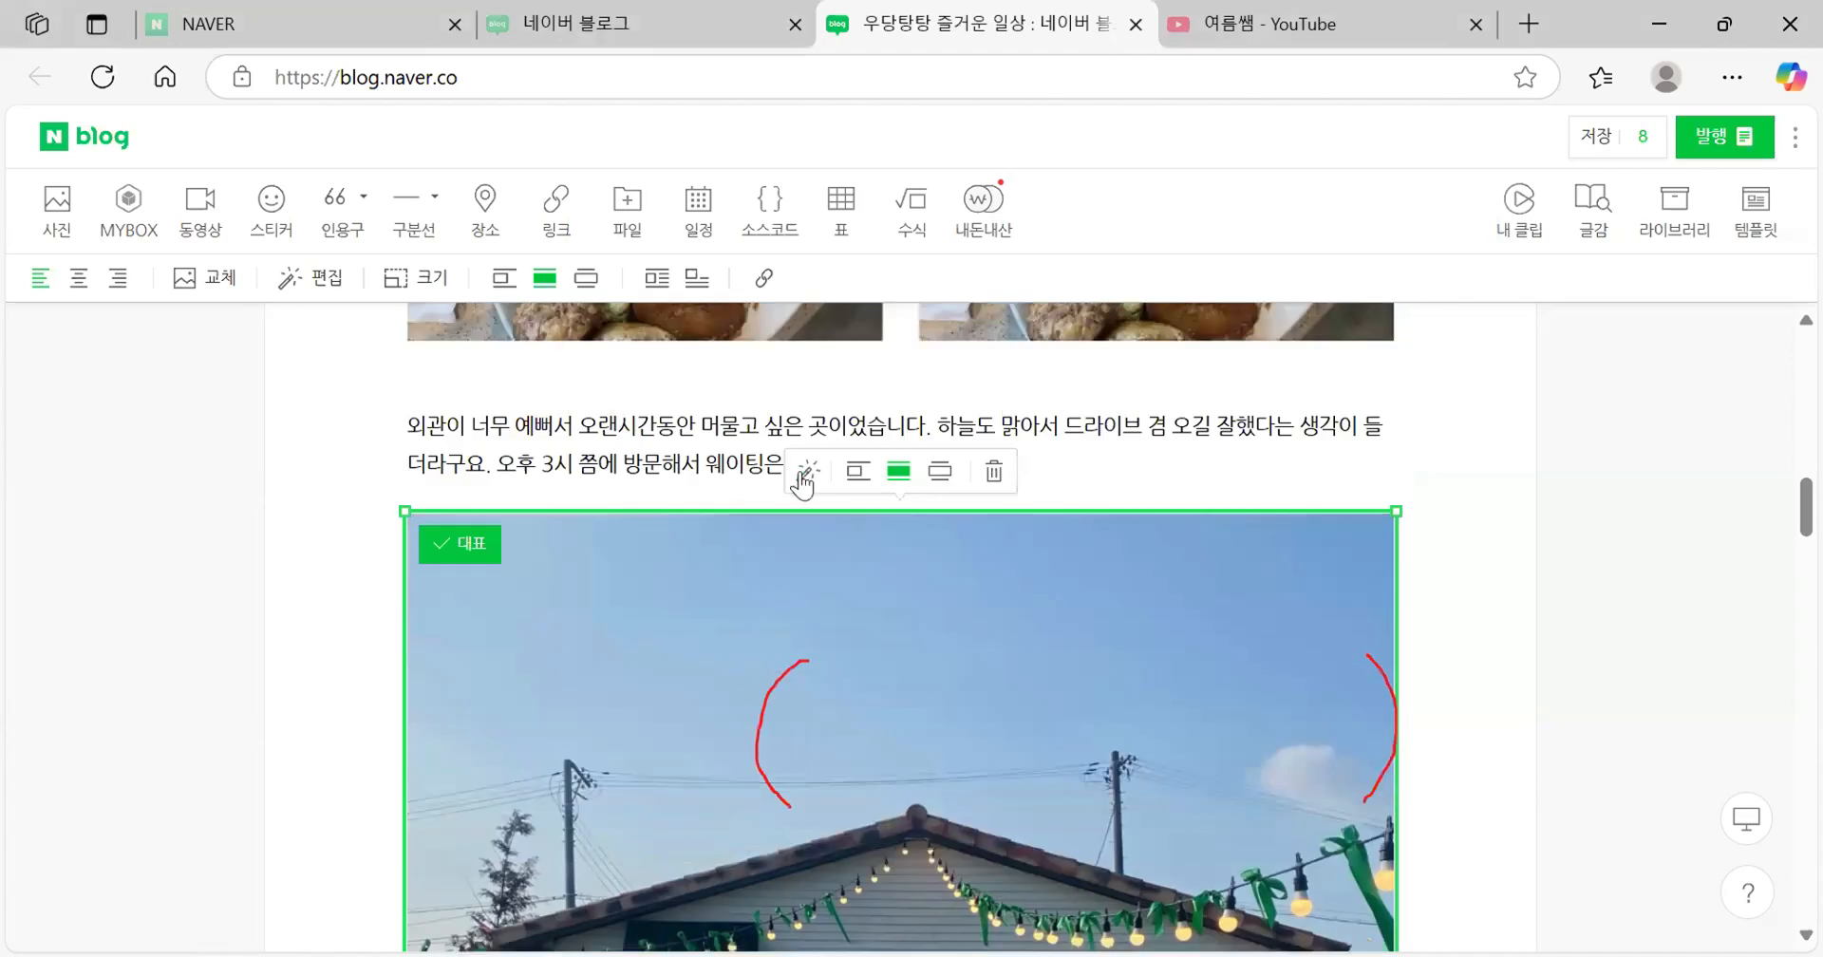
click(805, 472)
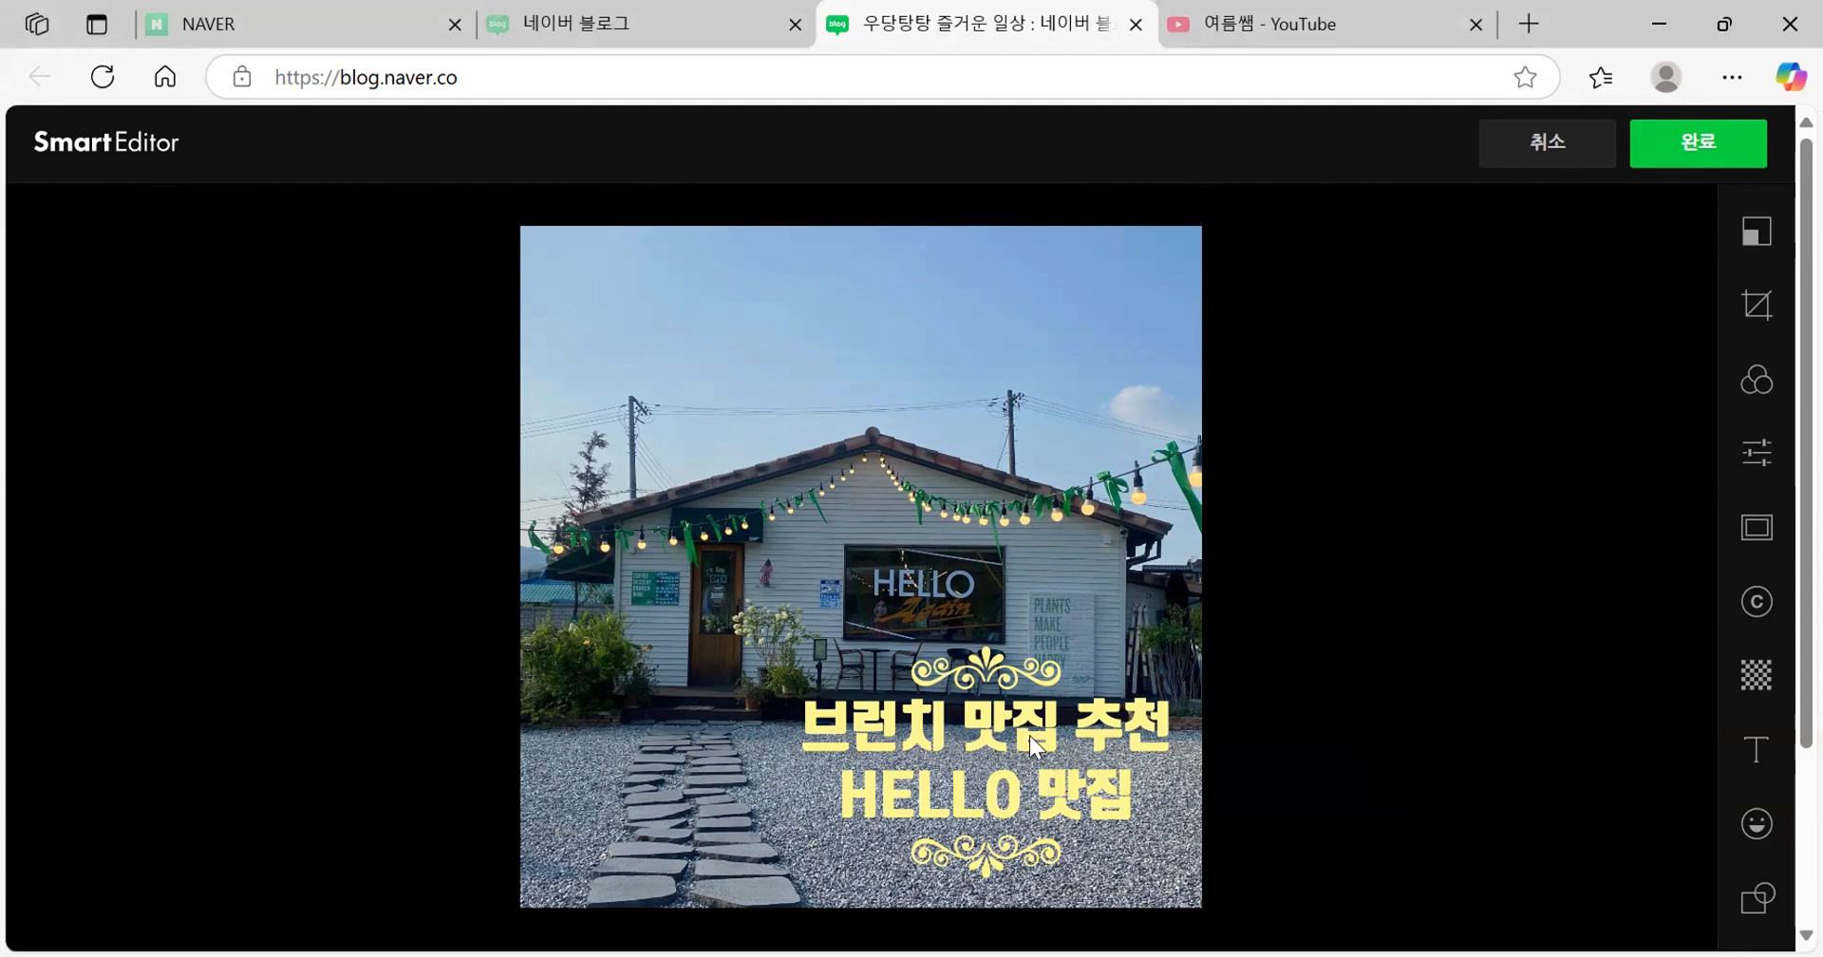
Finish editing the reopened cafe photo and view it with its yellow title back in the post
click(1661, 150)
scroll(976, 785, down, 5)
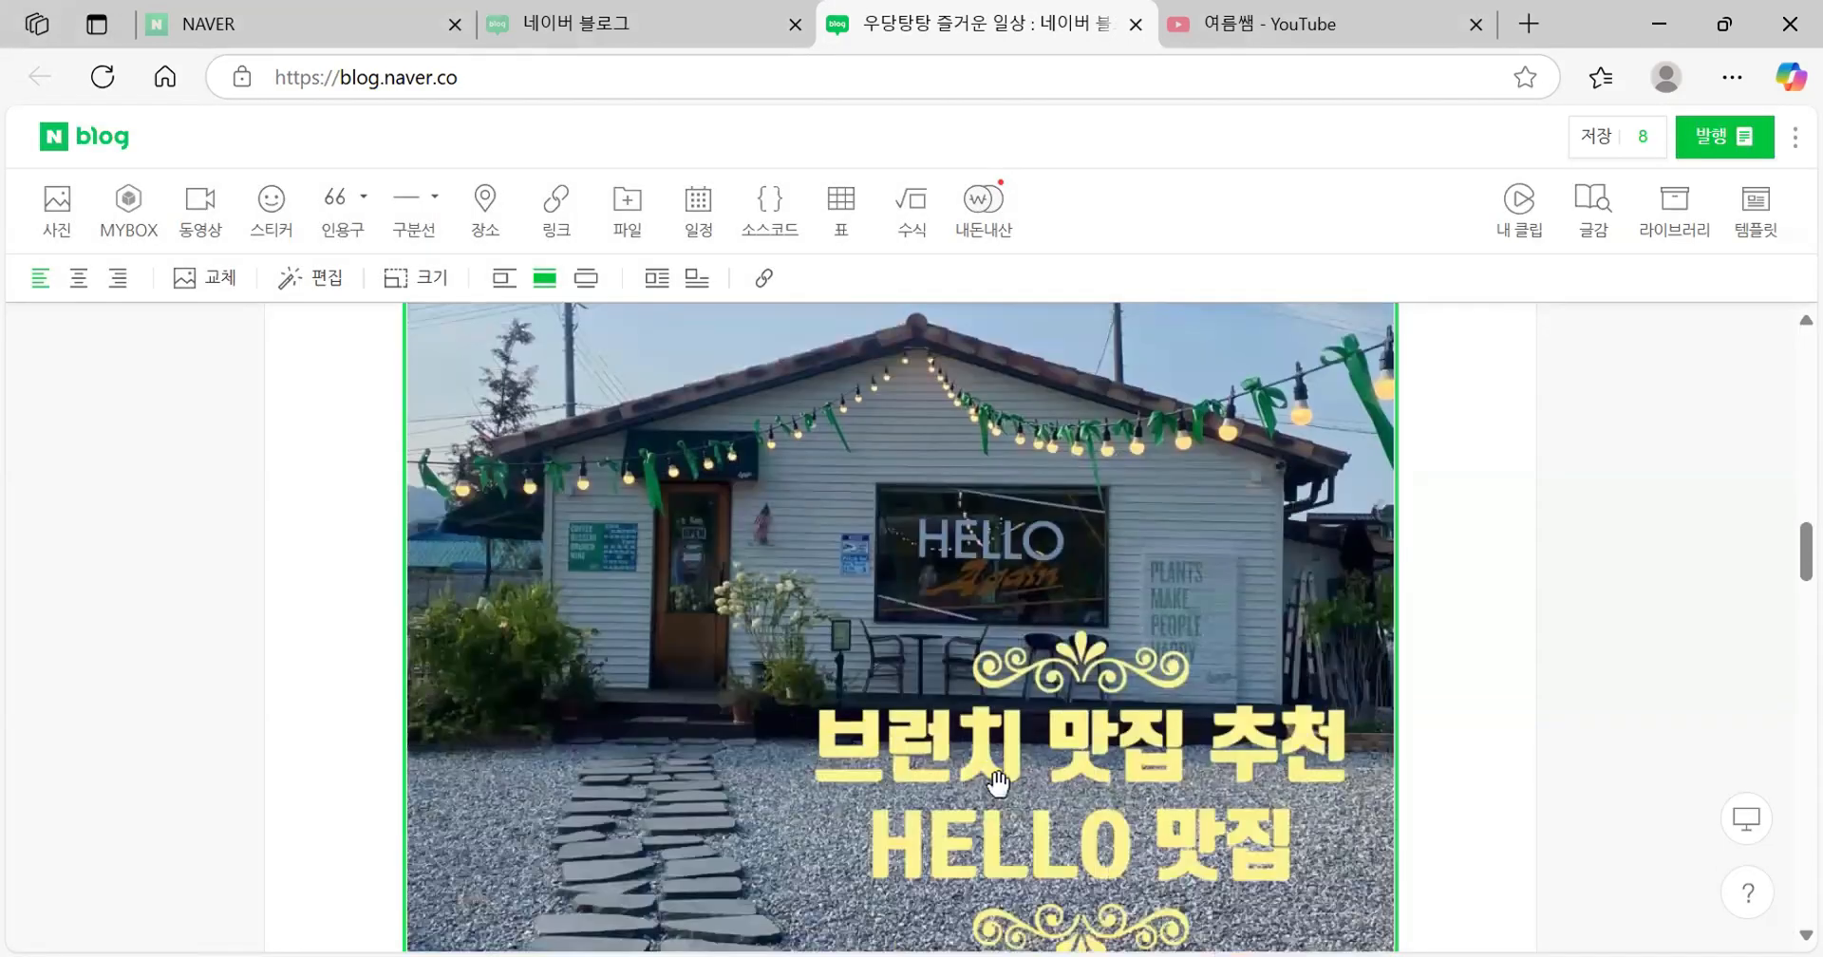
scroll(1207, 691, down, 1)
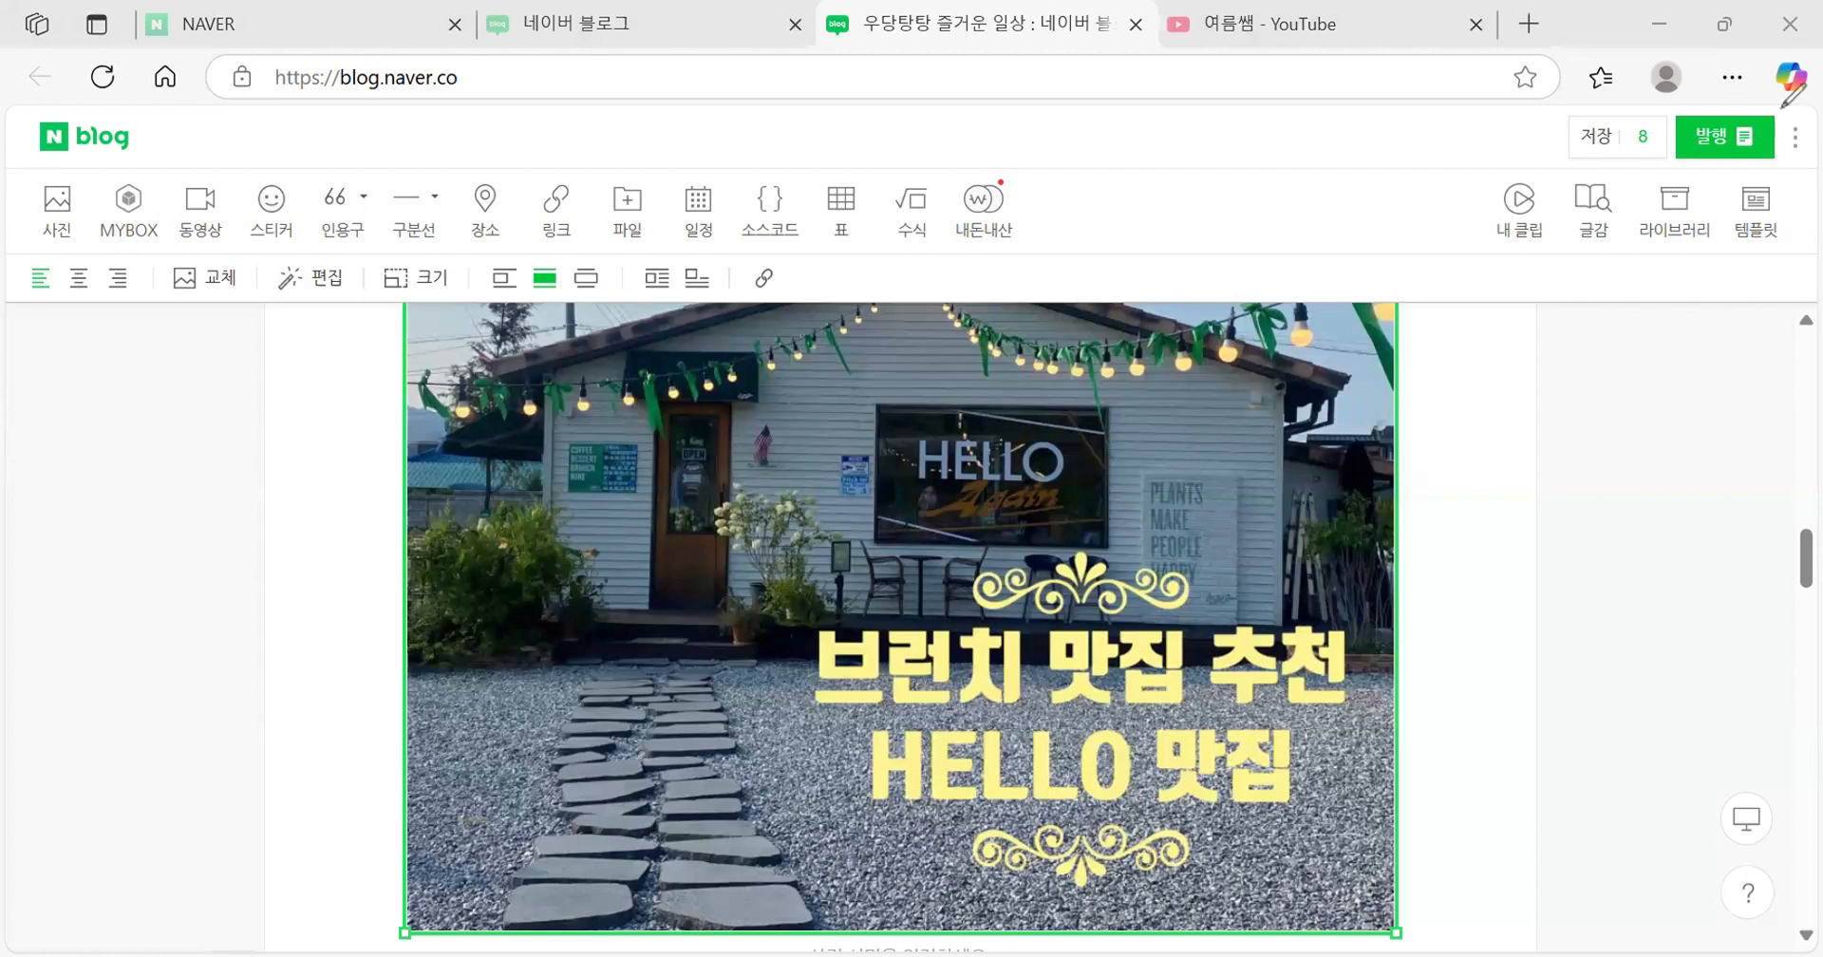
Open the post's publish settings and review the category and visibility options without publishing
drag(1781, 109, 1789, 118)
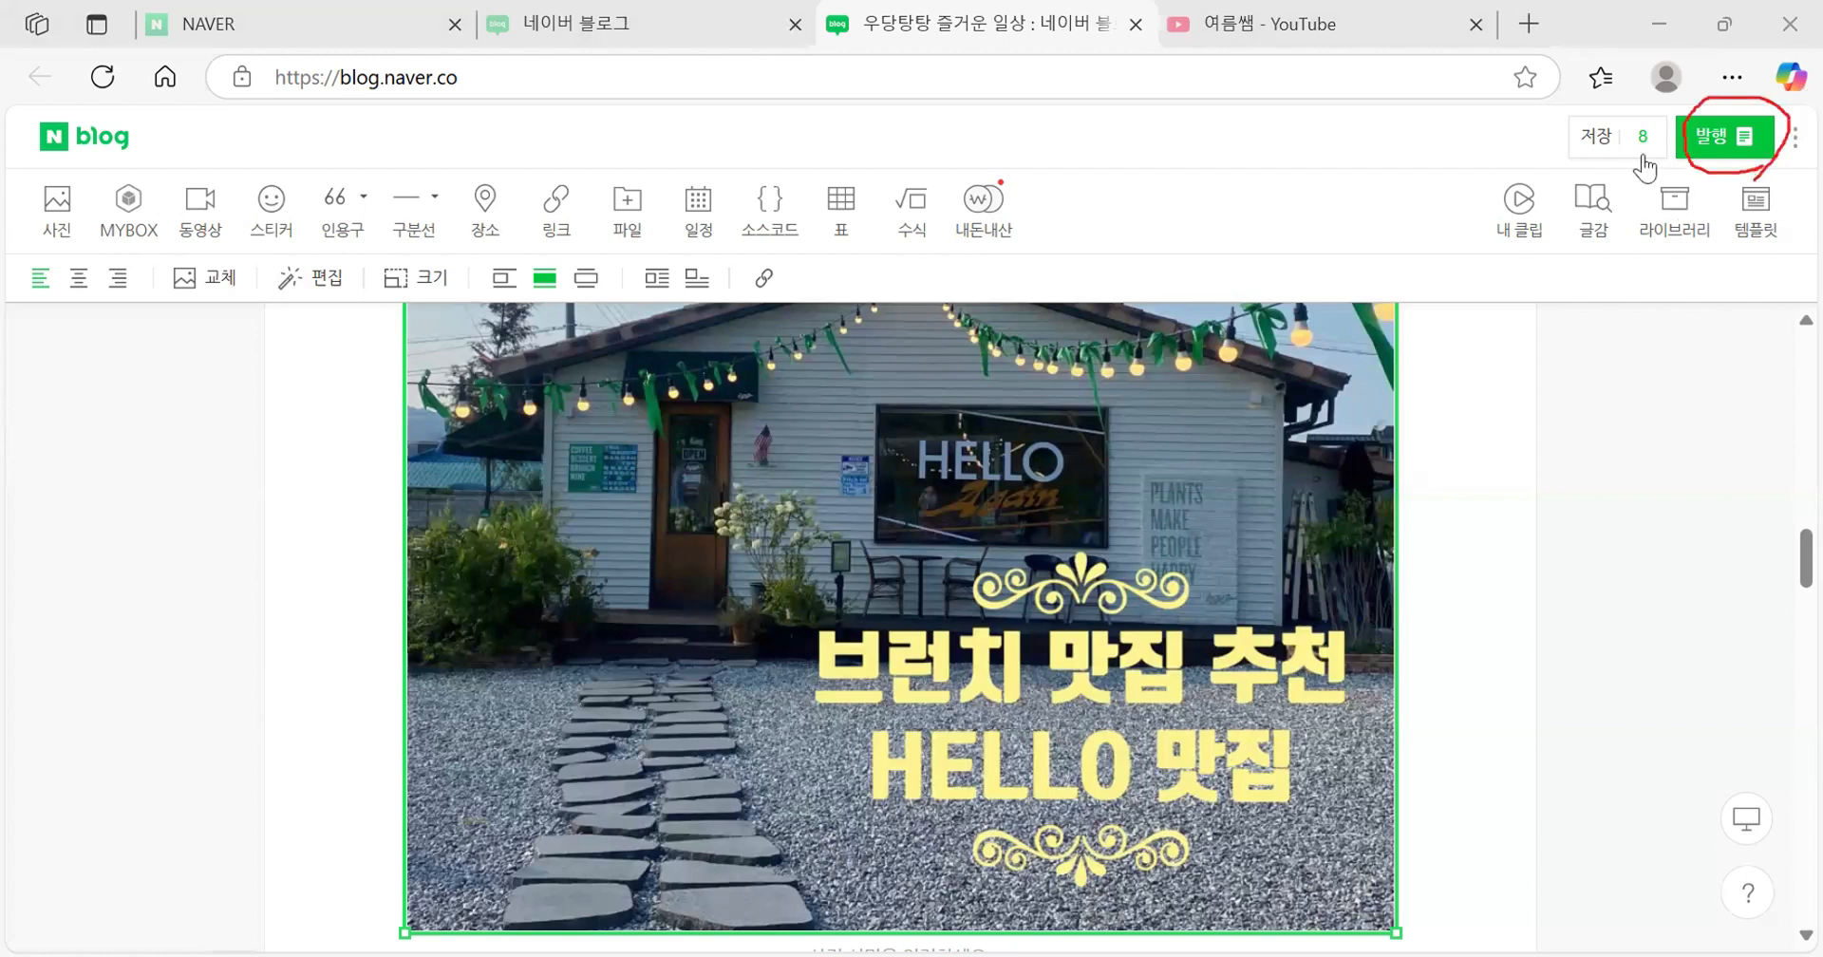
click(1719, 138)
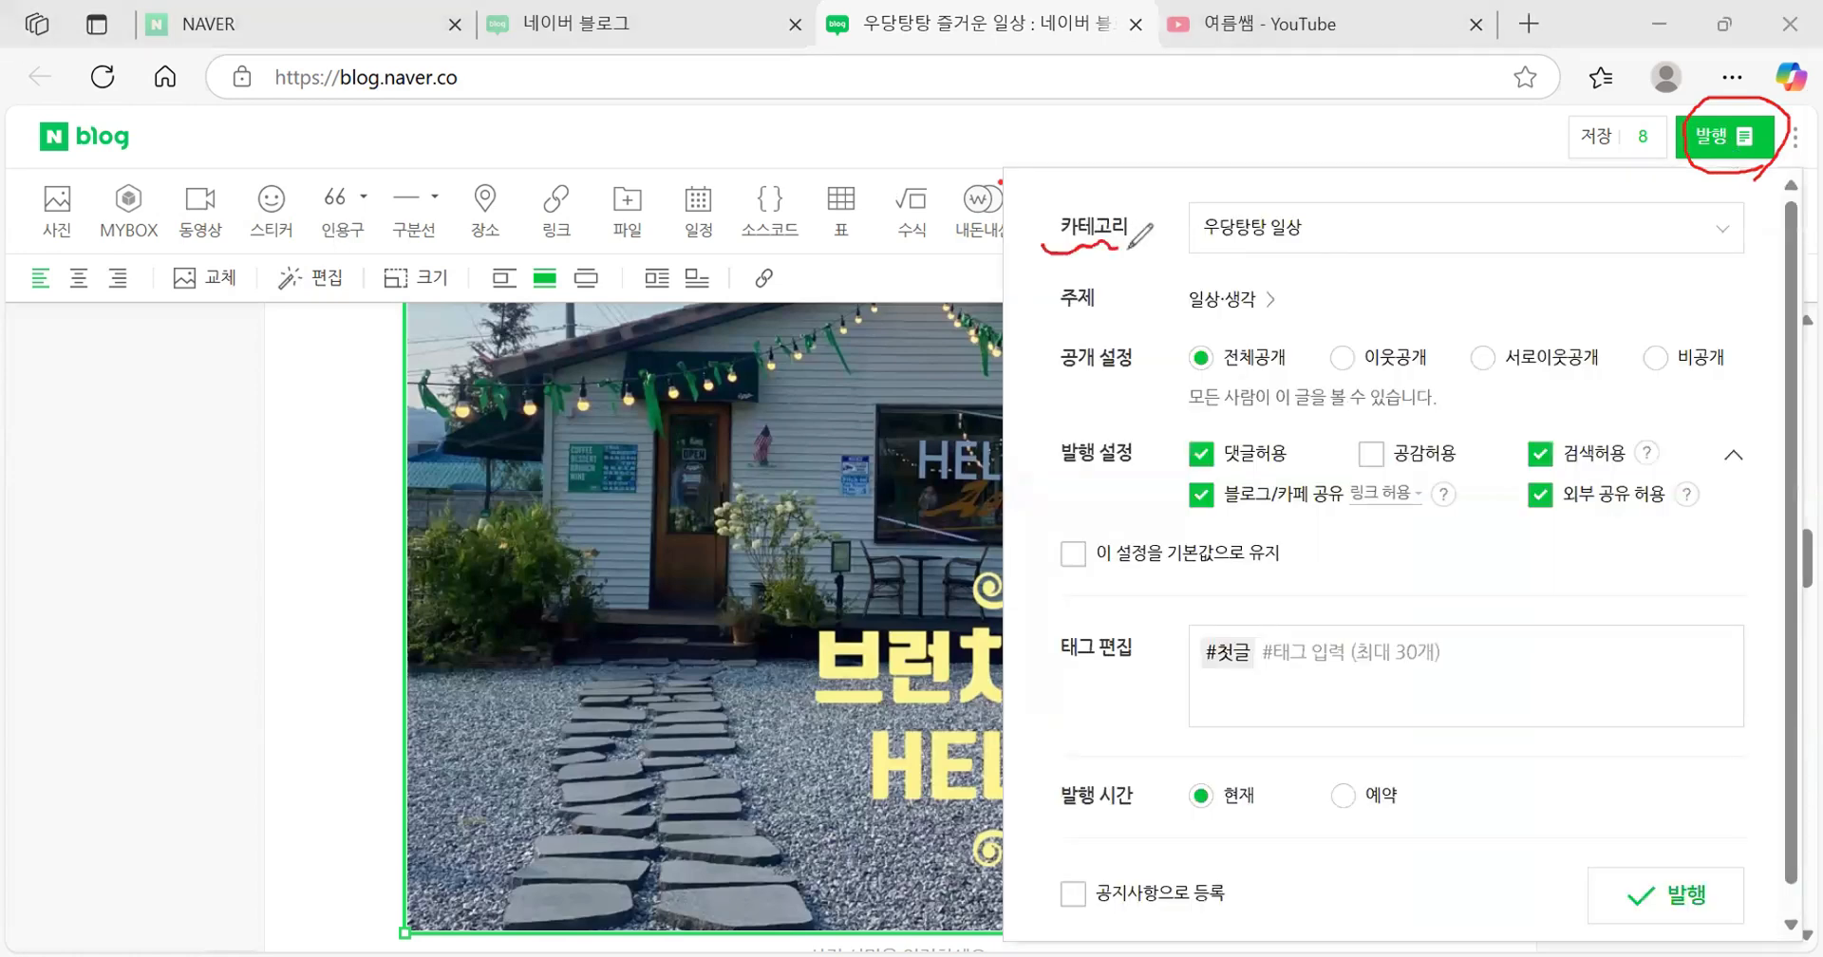
mouse_move(1042, 249)
mouse_down()
mouse_move(1391, 246)
mouse_move(1445, 267)
mouse_up()
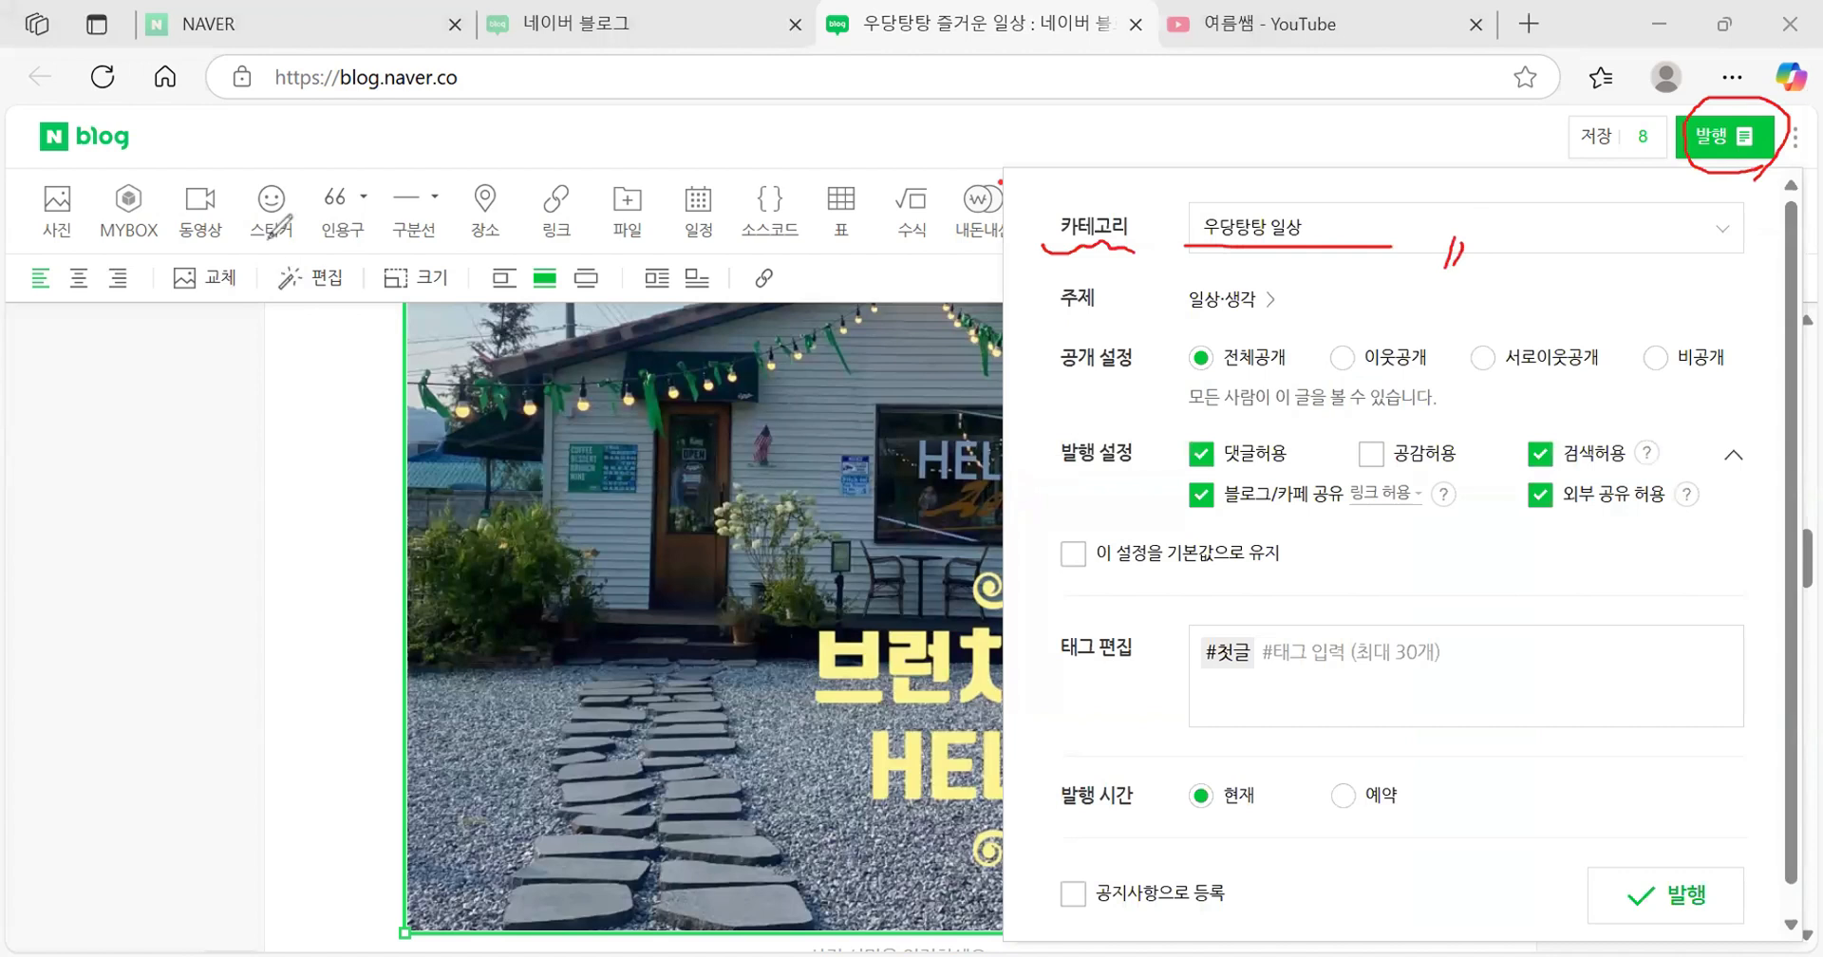
click(1679, 232)
click(1250, 356)
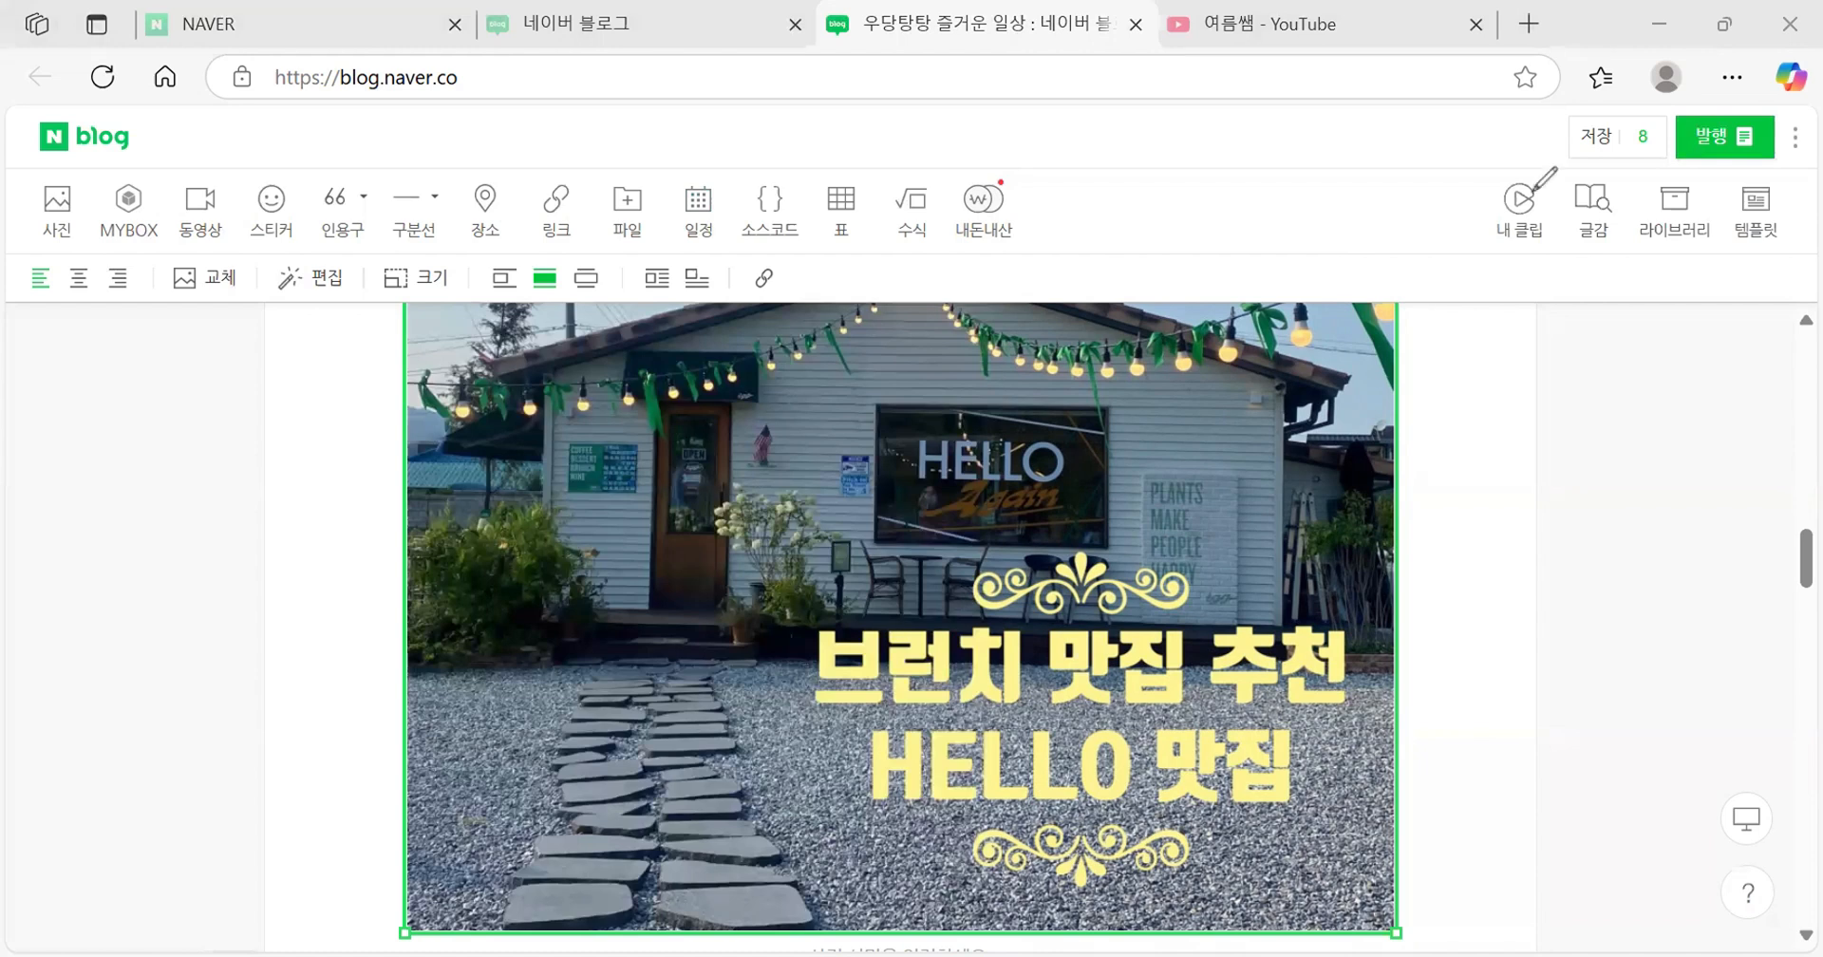
Save the current post as a temporary draft
mouse_move(1626, 162)
mouse_down()
mouse_move(1603, 175)
mouse_move(1569, 112)
mouse_up()
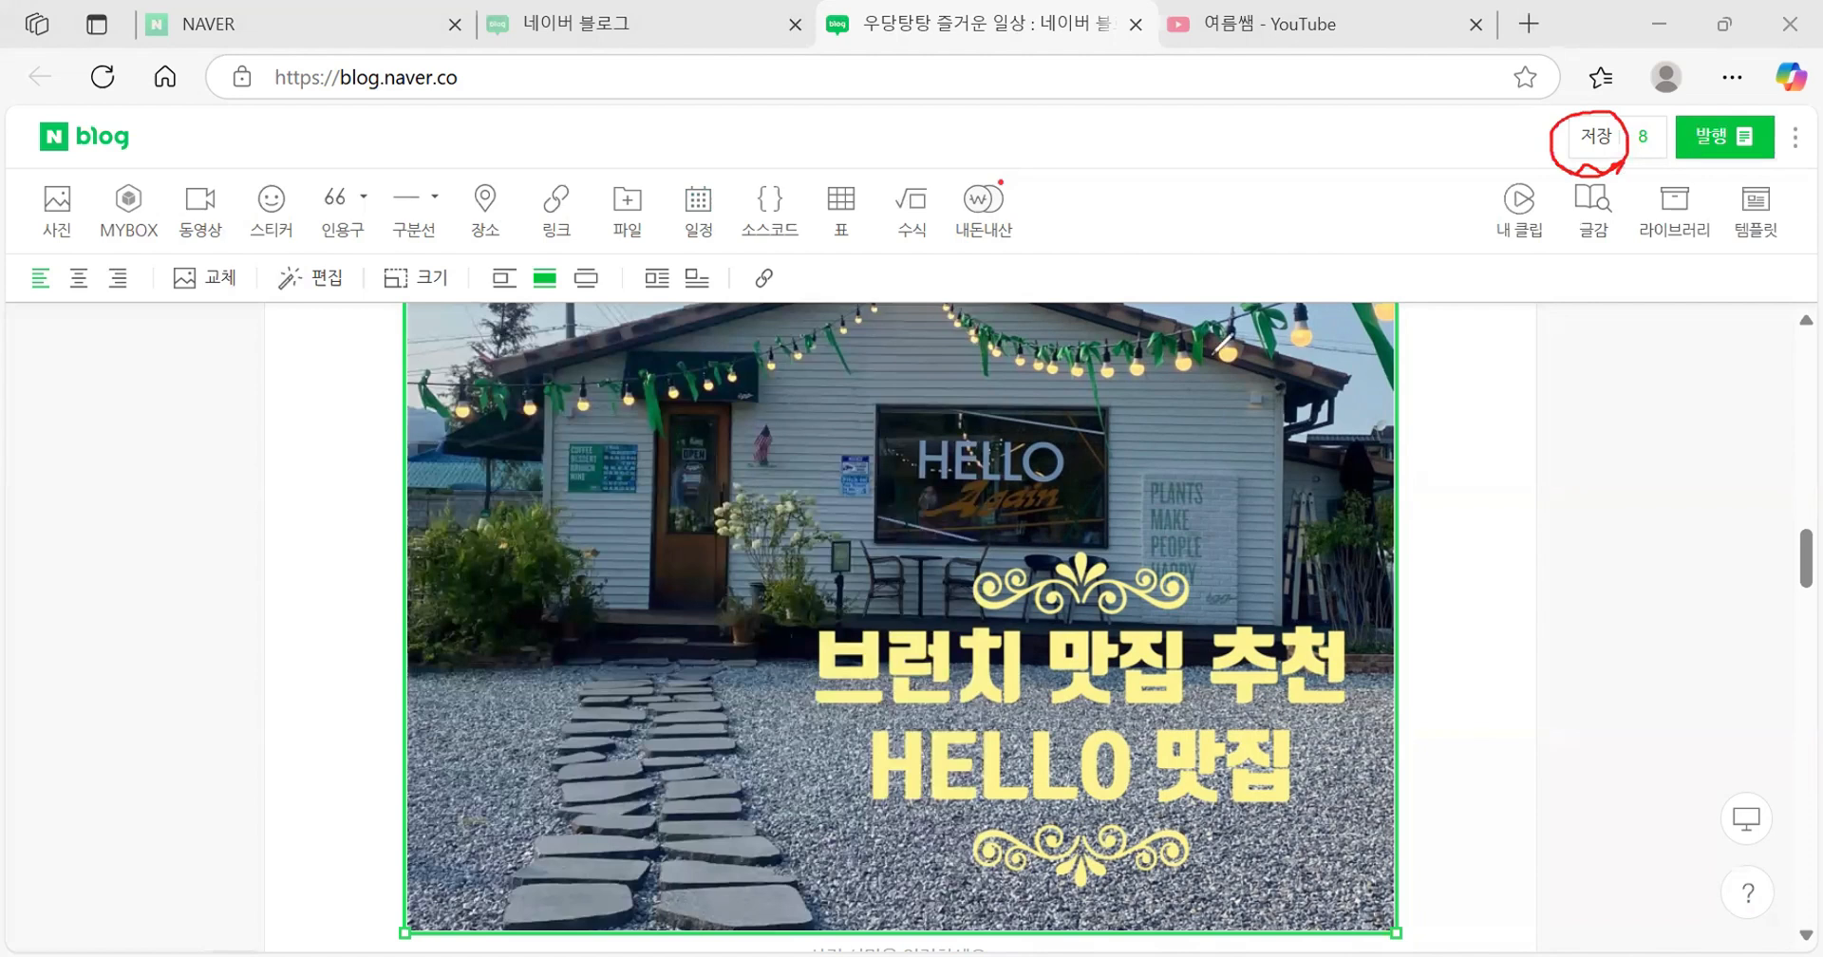
mouse_move(1213, 404)
mouse_down()
mouse_move(1334, 327)
mouse_move(1498, 286)
mouse_move(1566, 167)
mouse_move(1572, 213)
mouse_up()
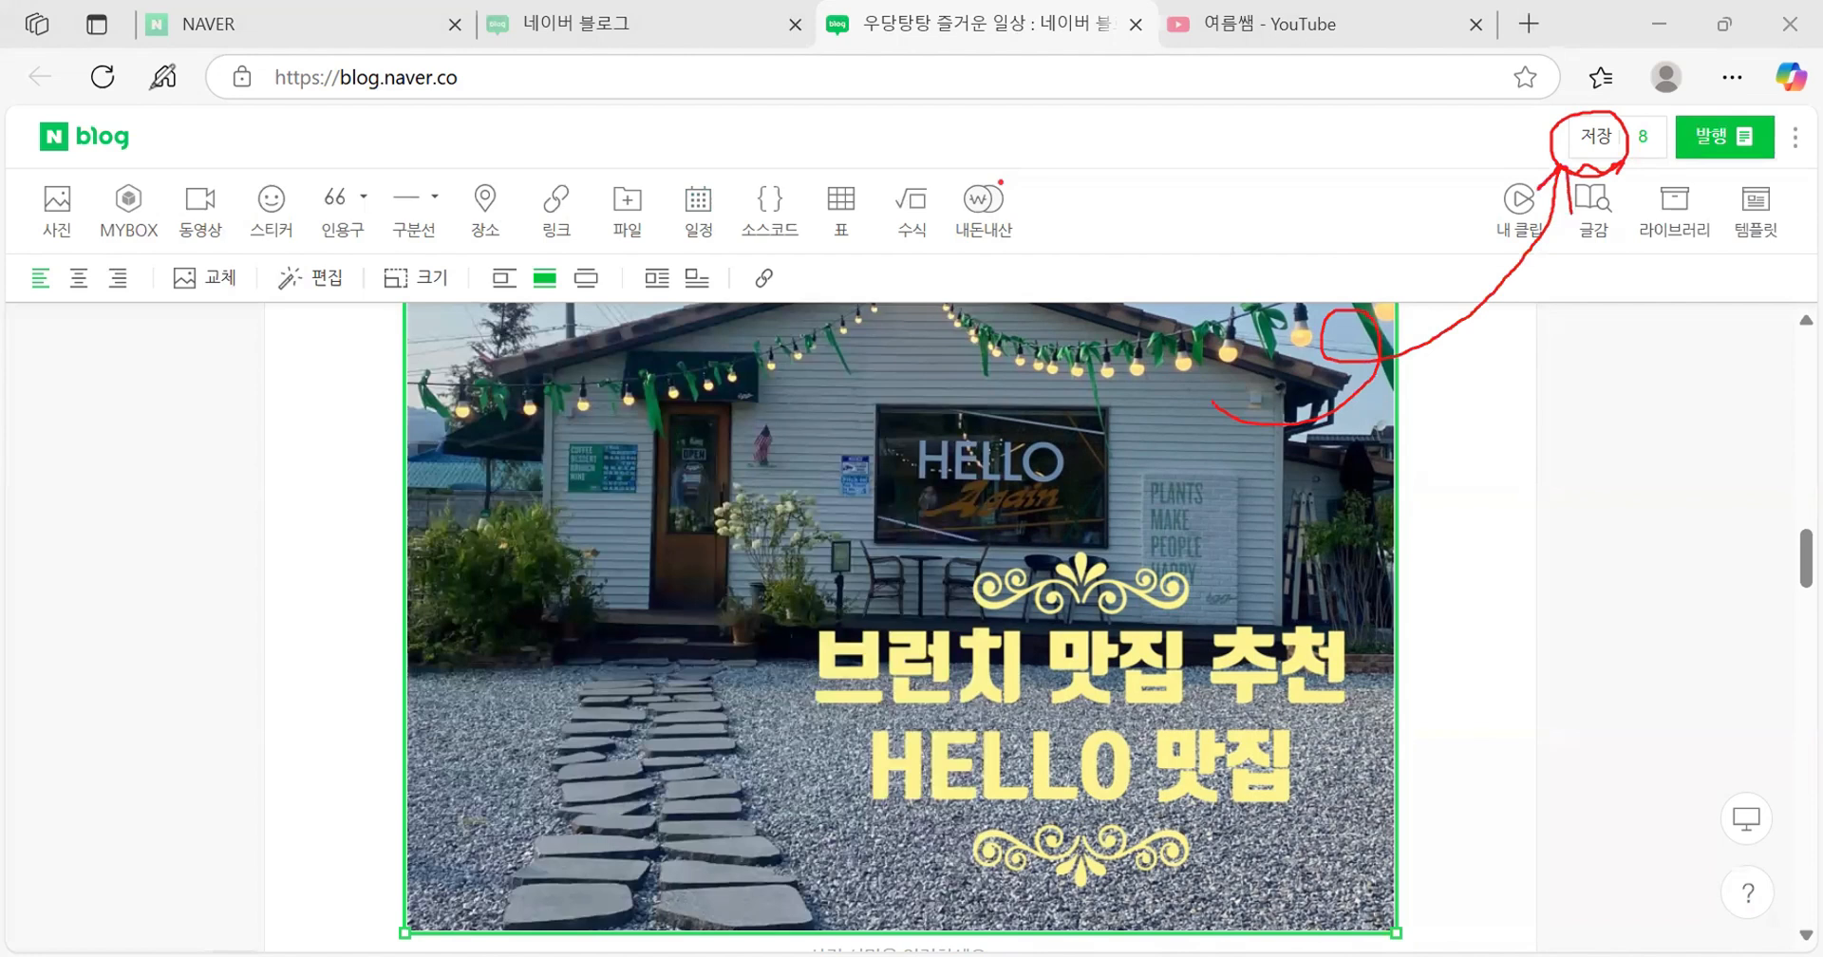
click(1592, 160)
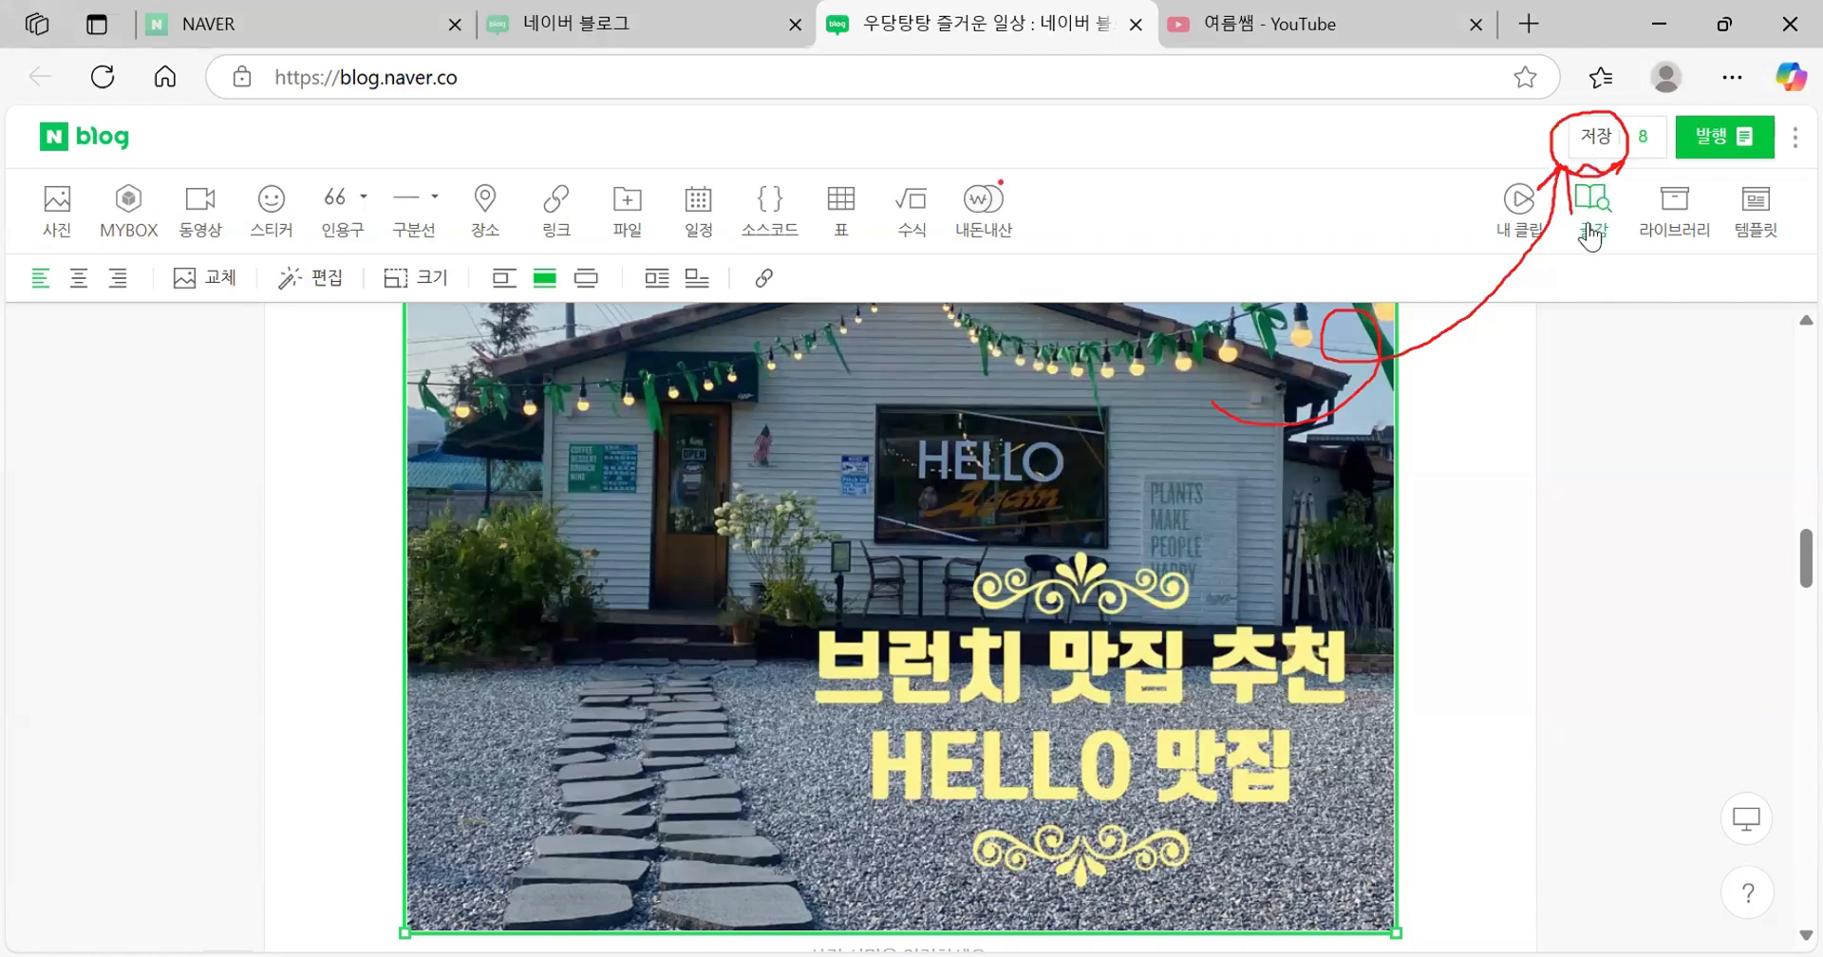
Look through the list of temporarily saved posts for the current draft, then return to the post
click(1643, 140)
scroll(1050, 409, down, 2)
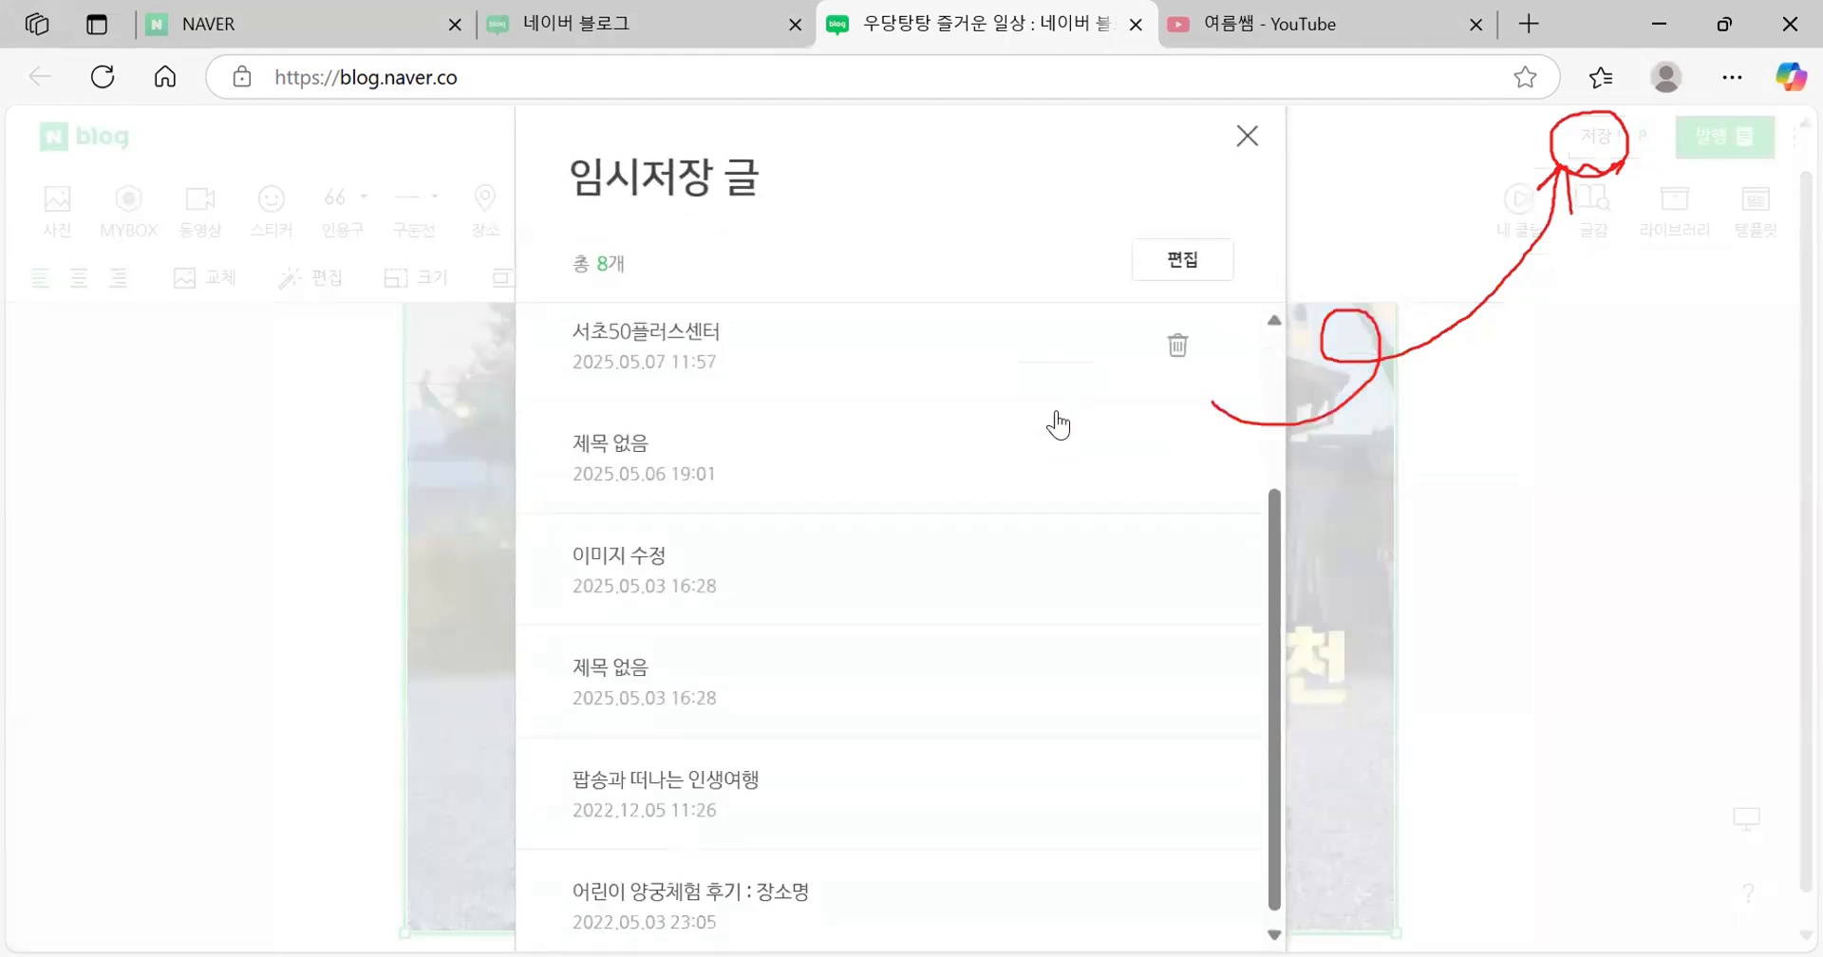
scroll(1059, 475, up, 1)
scroll(1069, 544, up, 1)
click(1247, 135)
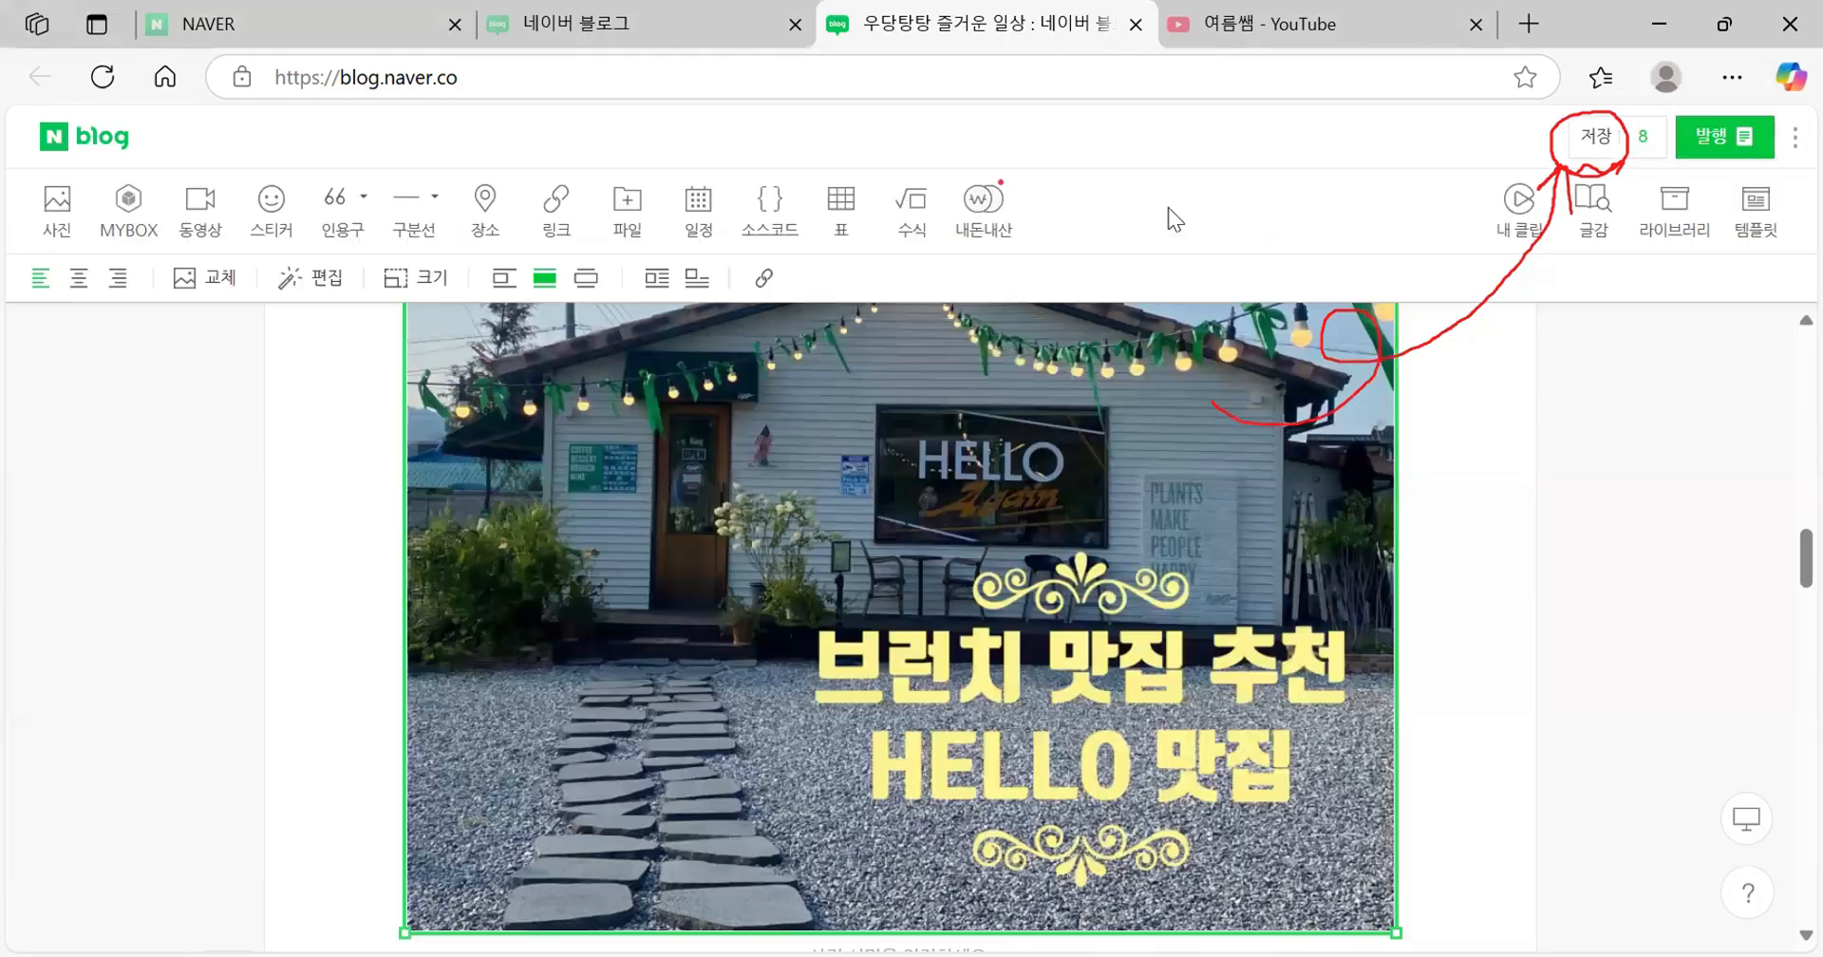
click(1645, 142)
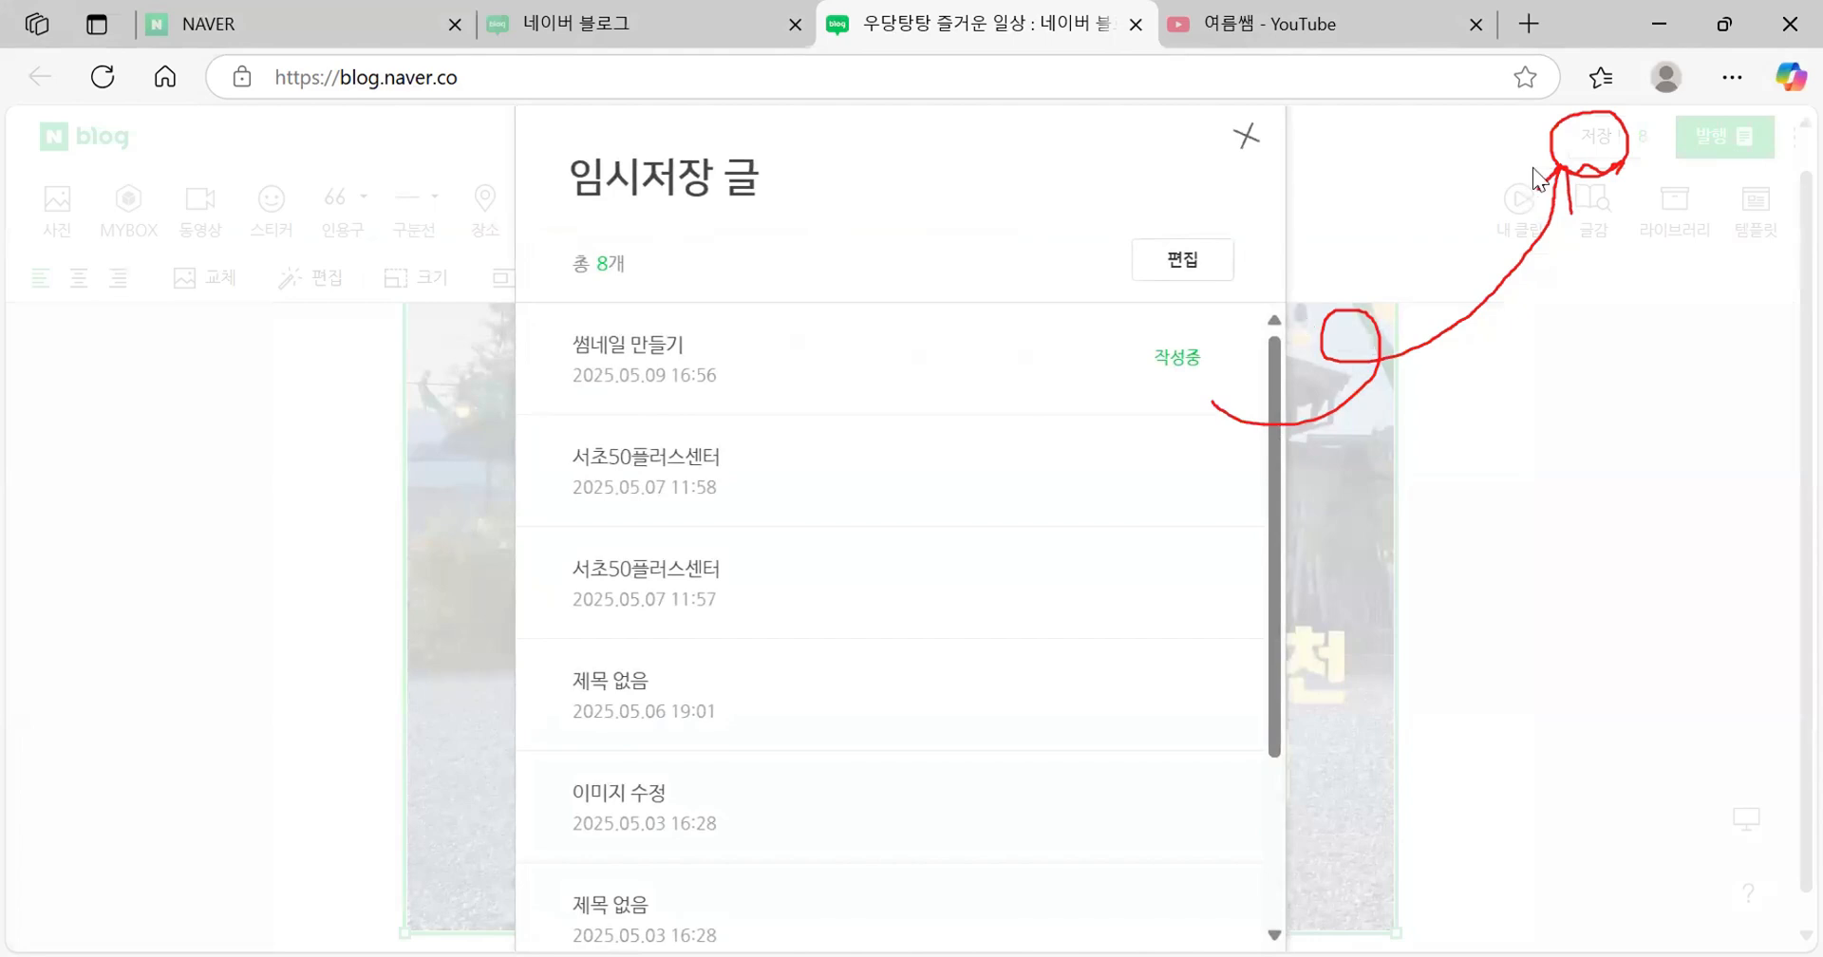
click(1247, 136)
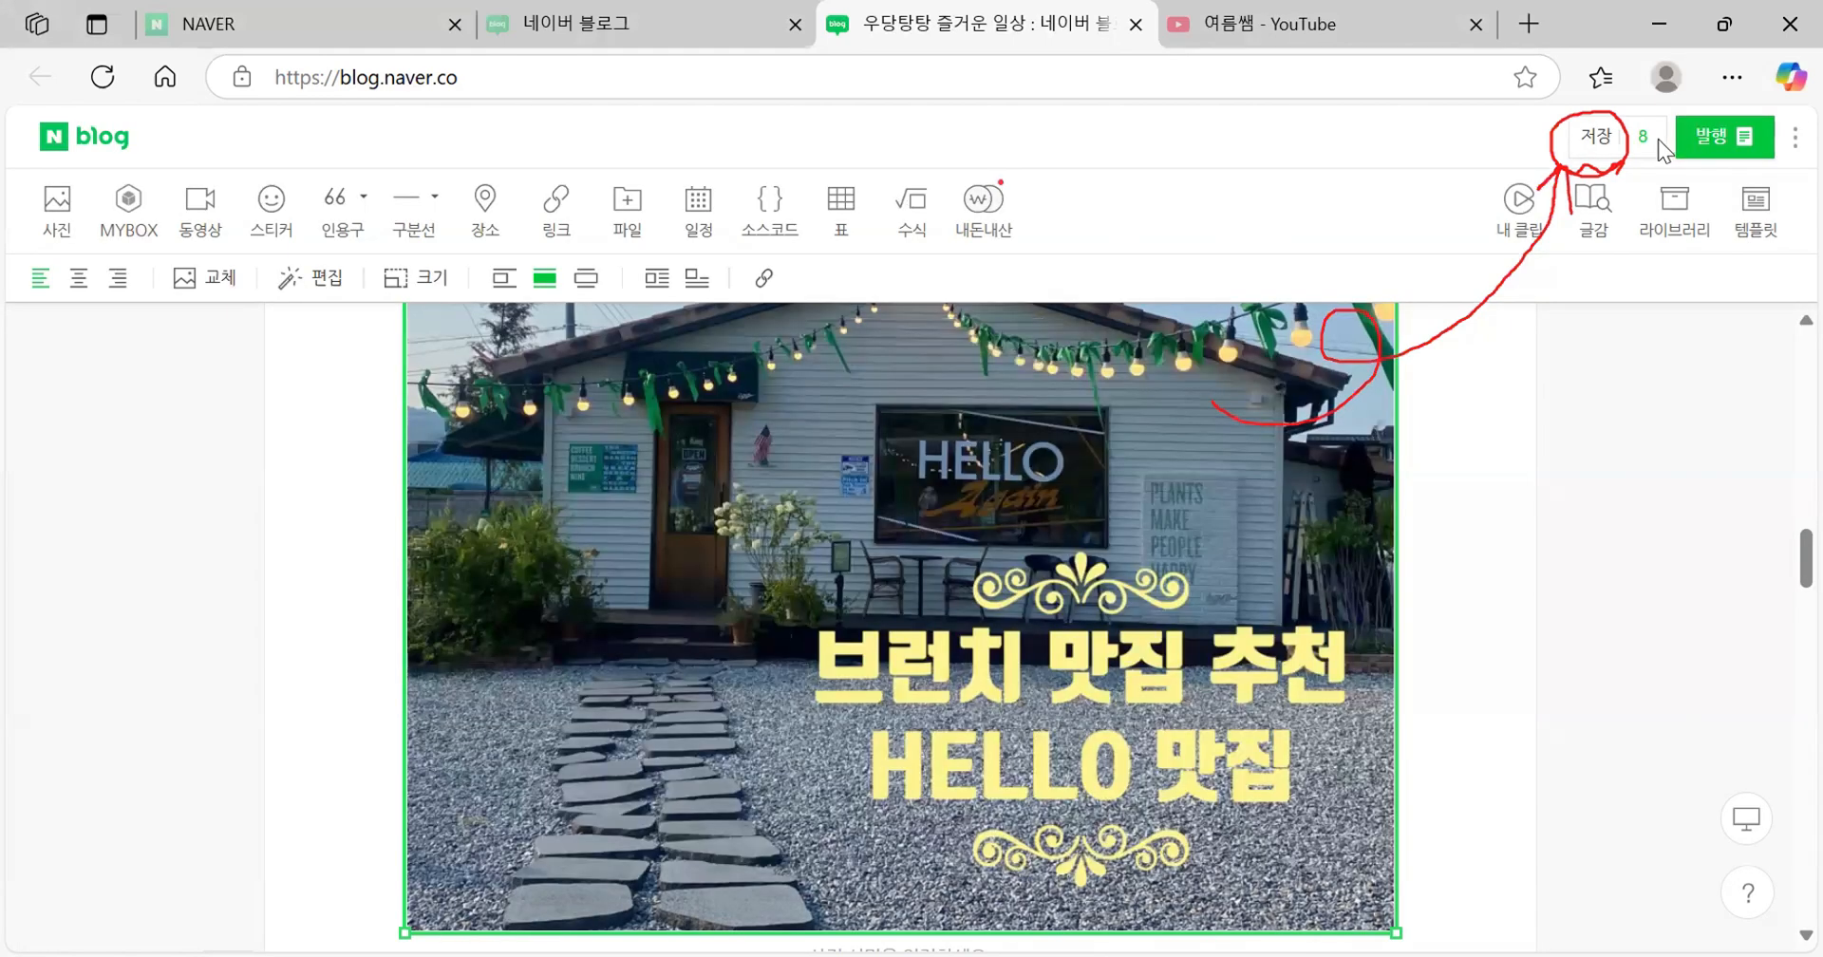